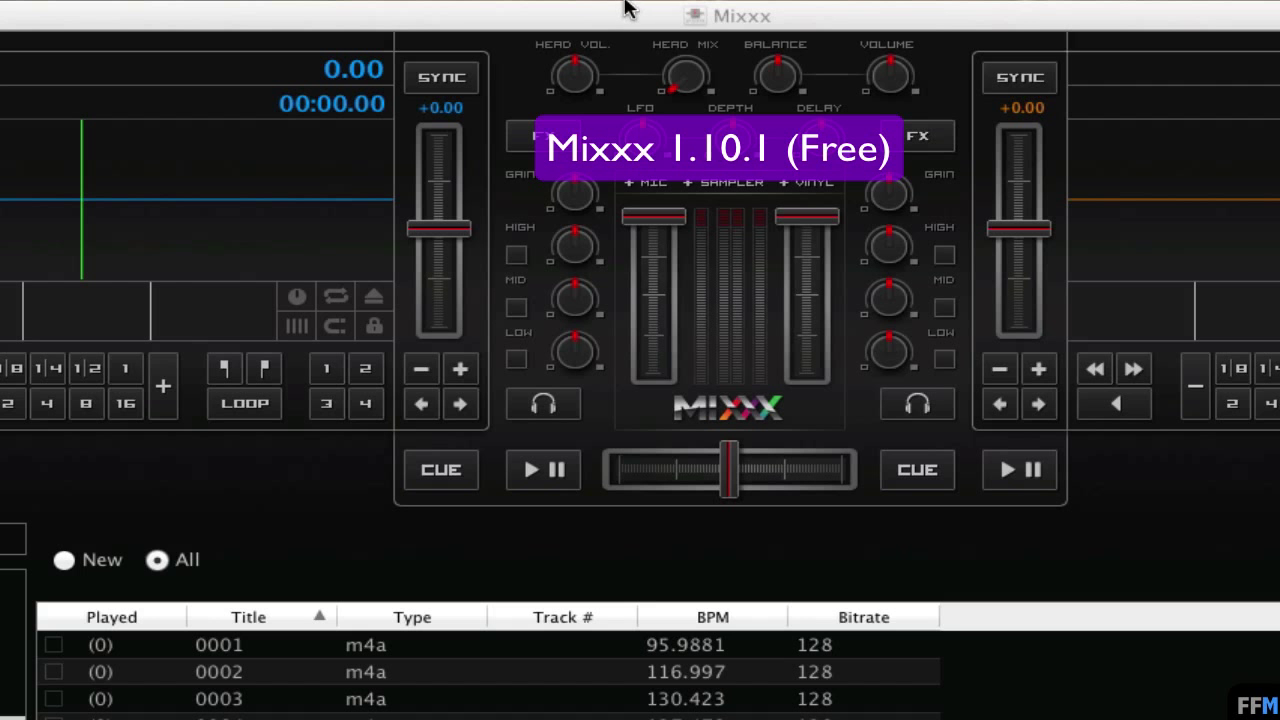
# Open the Analyze view and look through the full track list sorted by title in both directions.
pyautogui.click(621, 20)
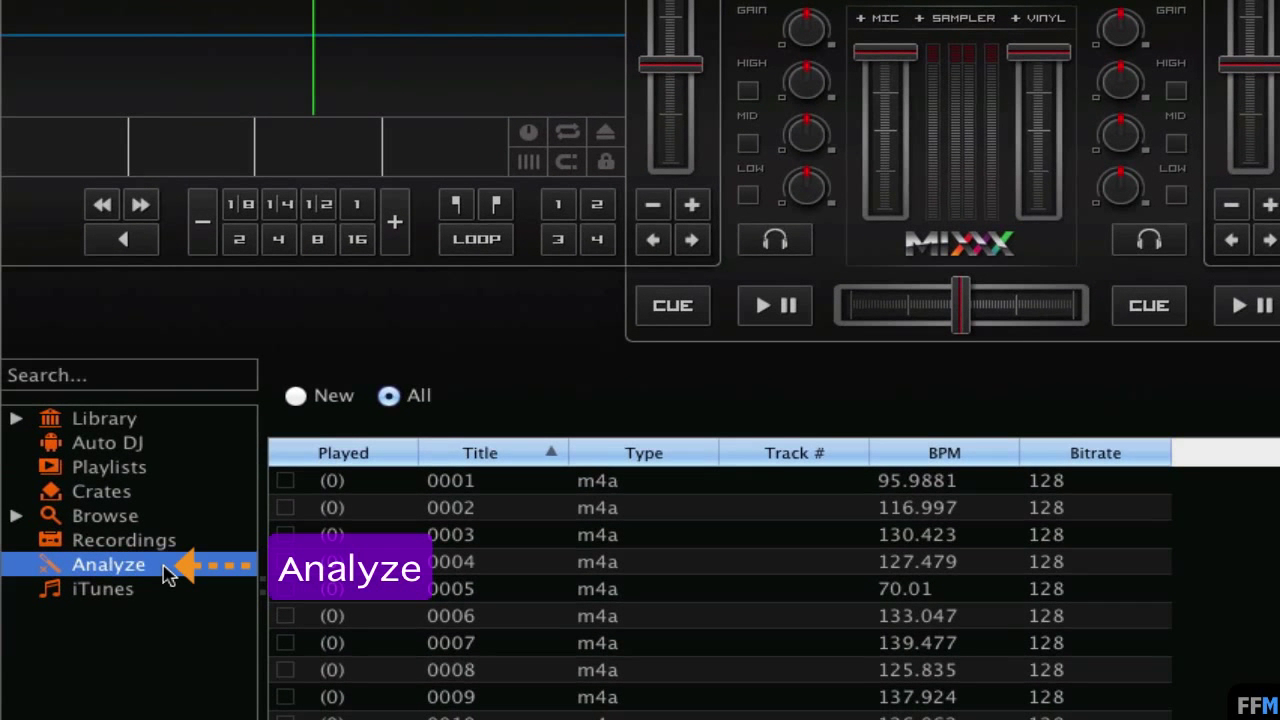
pyautogui.click(167, 570)
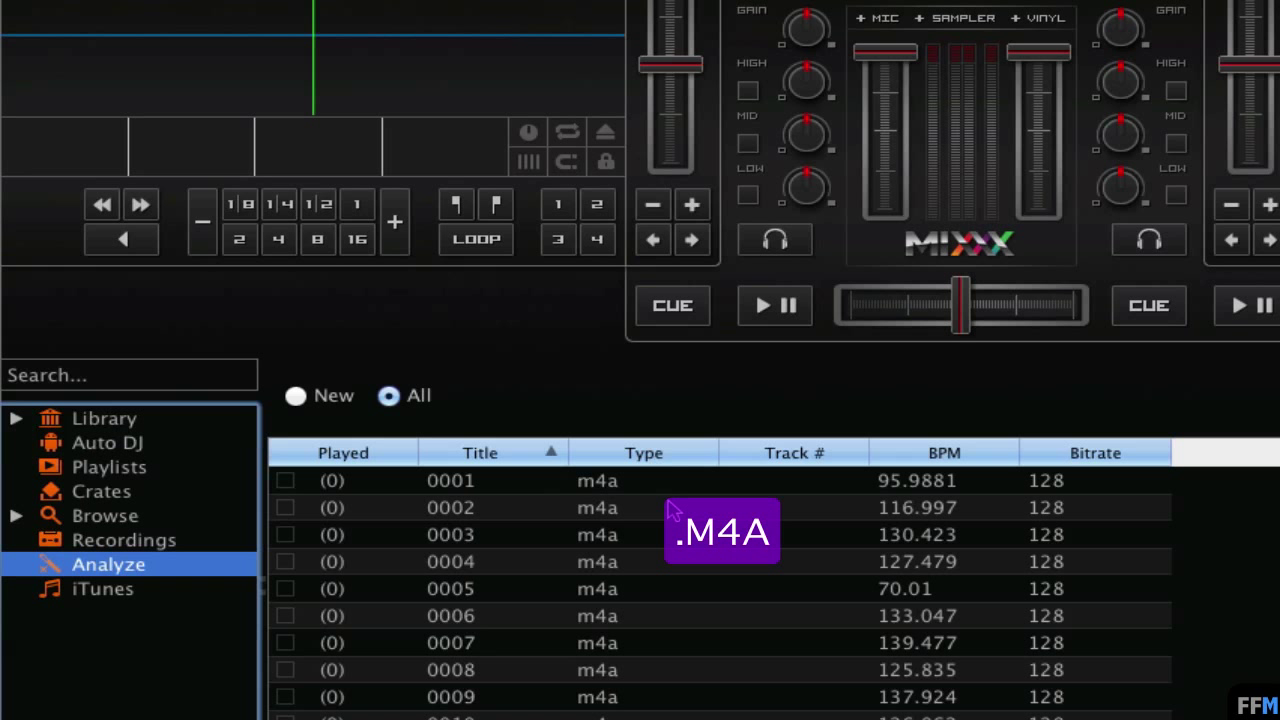
pyautogui.scroll(-12, 672, 510)
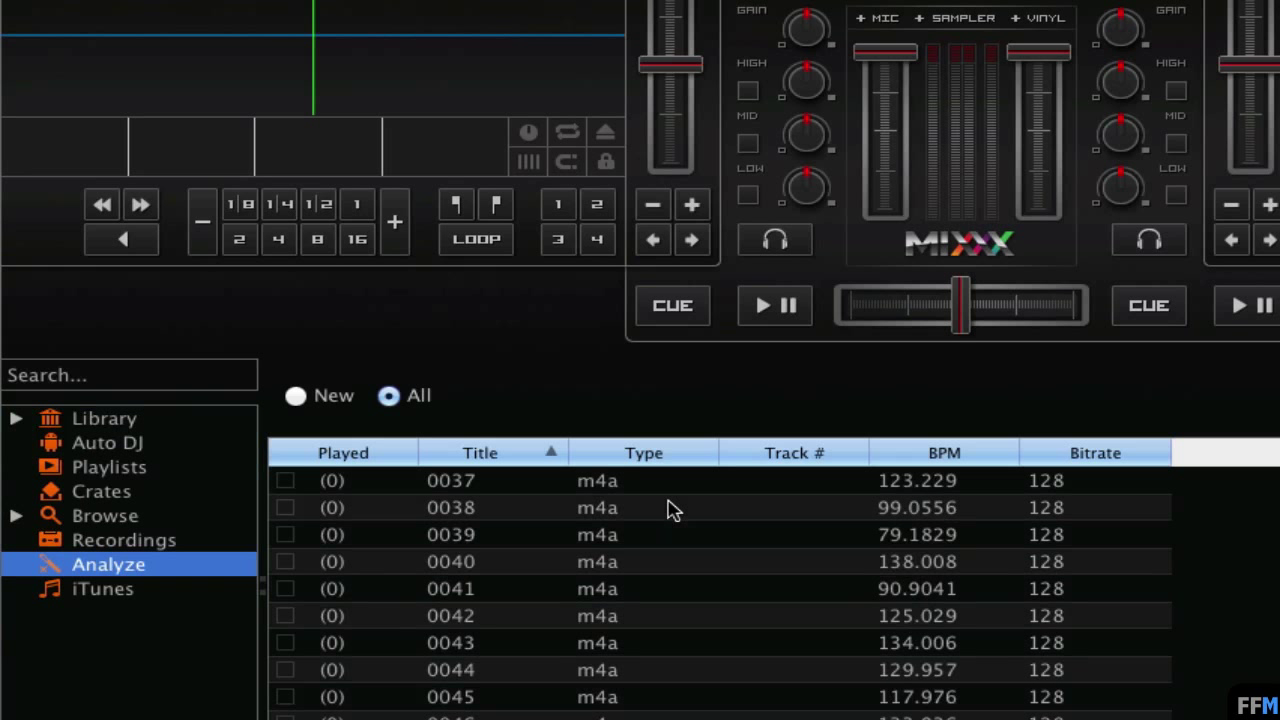
pyautogui.click(490, 455)
pyautogui.scroll(12, 529, 566)
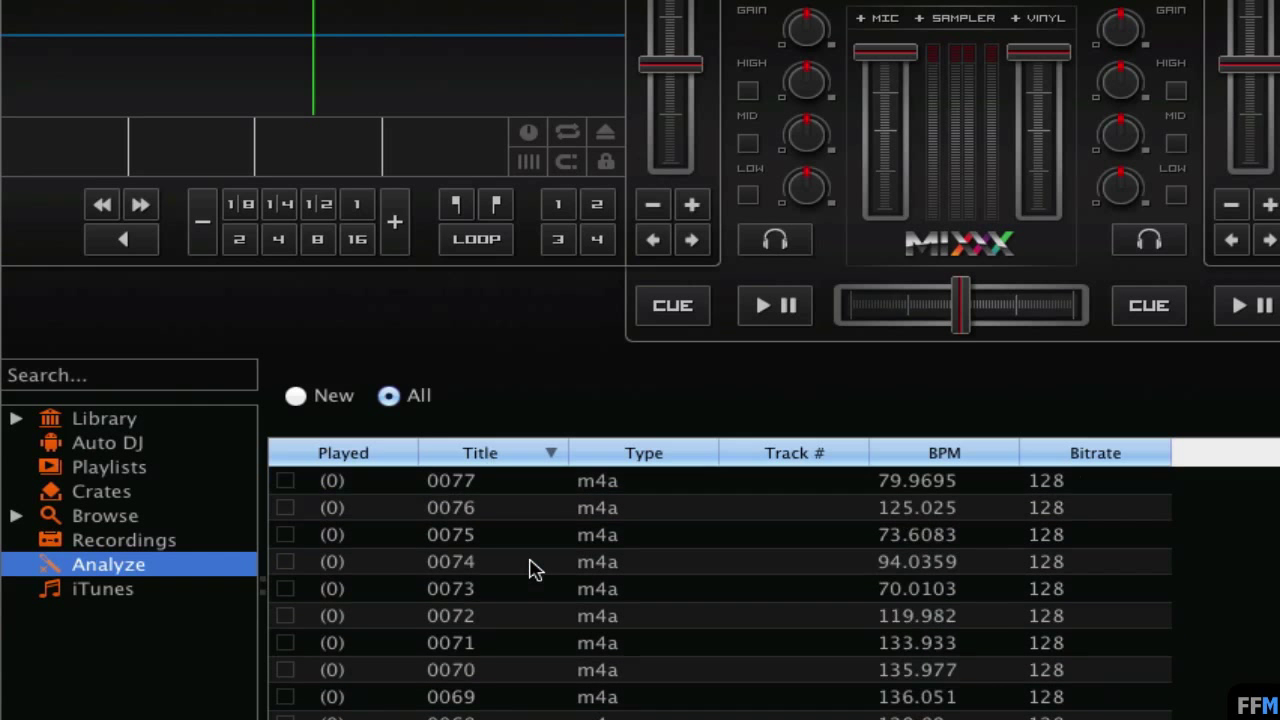
pyautogui.click(482, 455)
pyautogui.scroll(13, 514, 500)
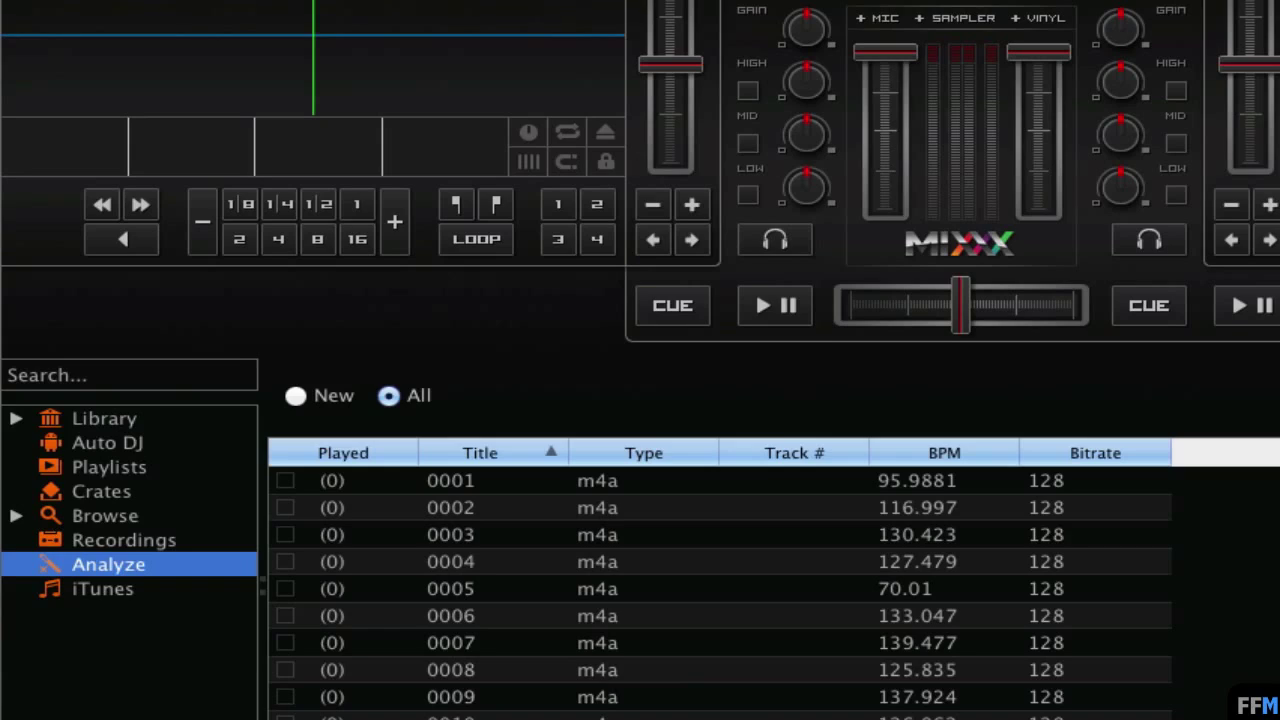
pyautogui.scroll(-8, 615, 670)
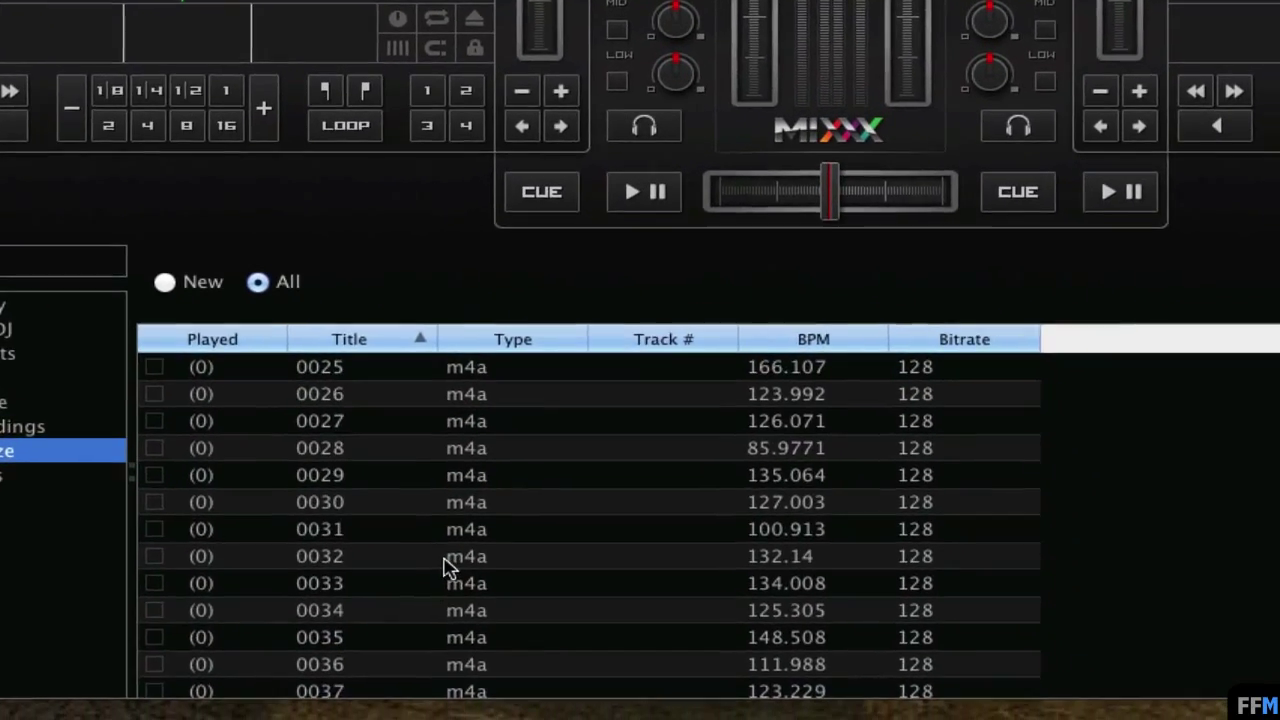
pyautogui.scroll(-19, 447, 566)
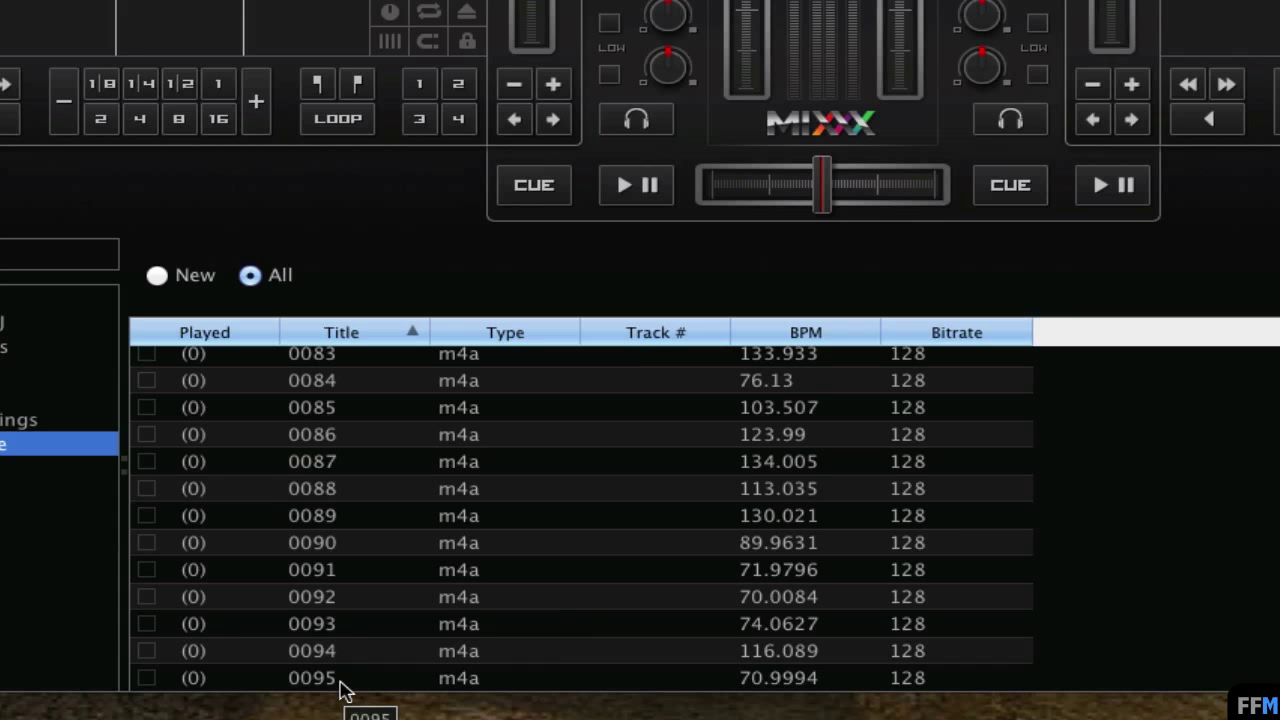
# Sort the tracks by ascending BPM and open the properties of track 0017.
pyautogui.click(832, 332)
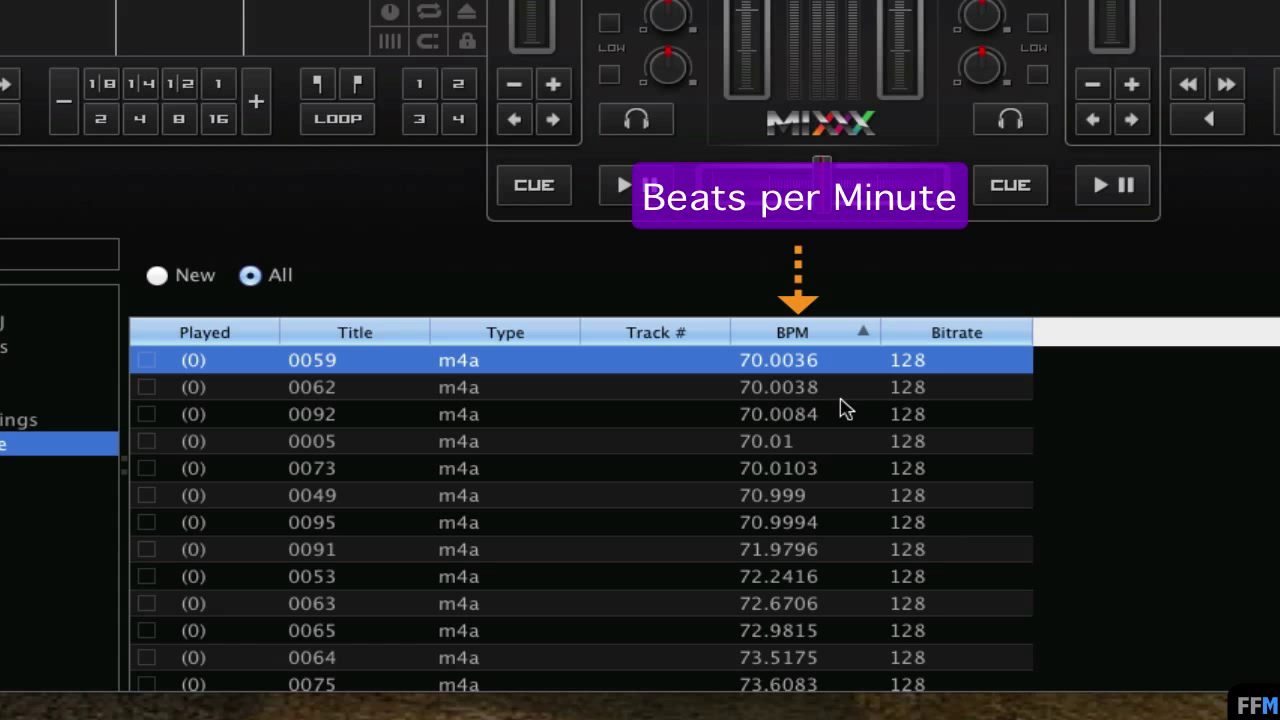
pyautogui.scroll(1, 852, 492)
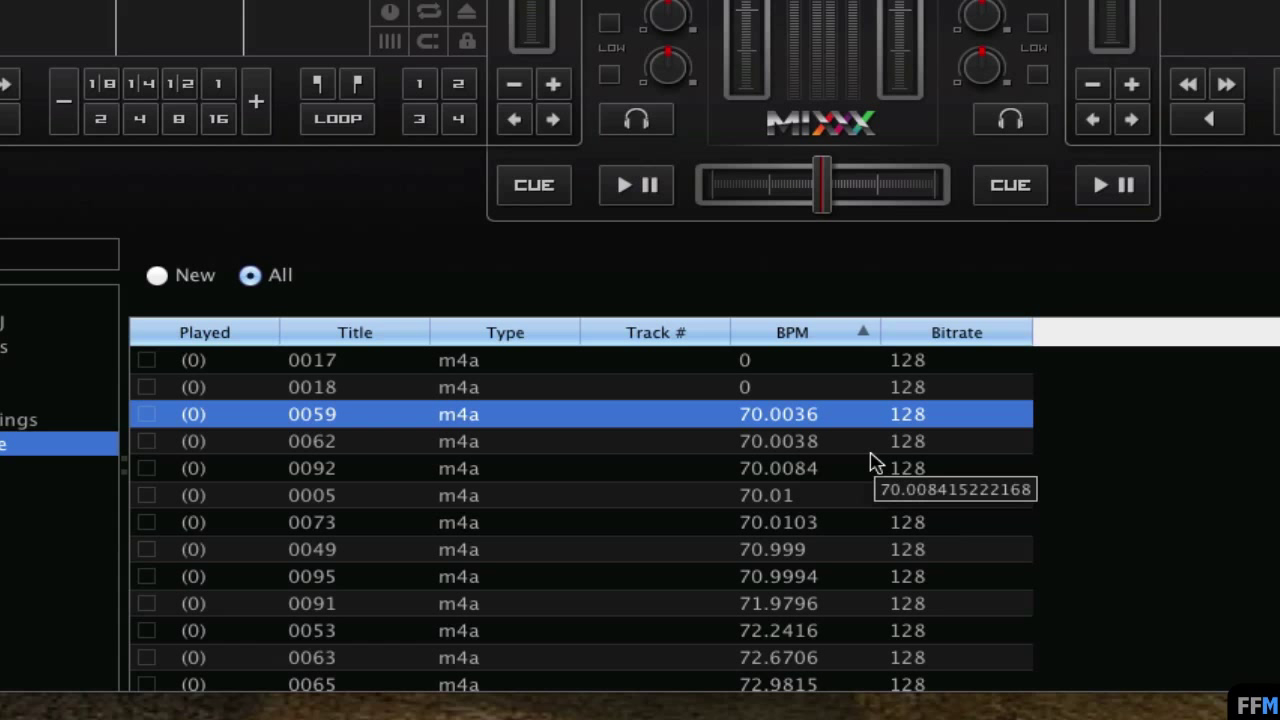
pyautogui.click(683, 363)
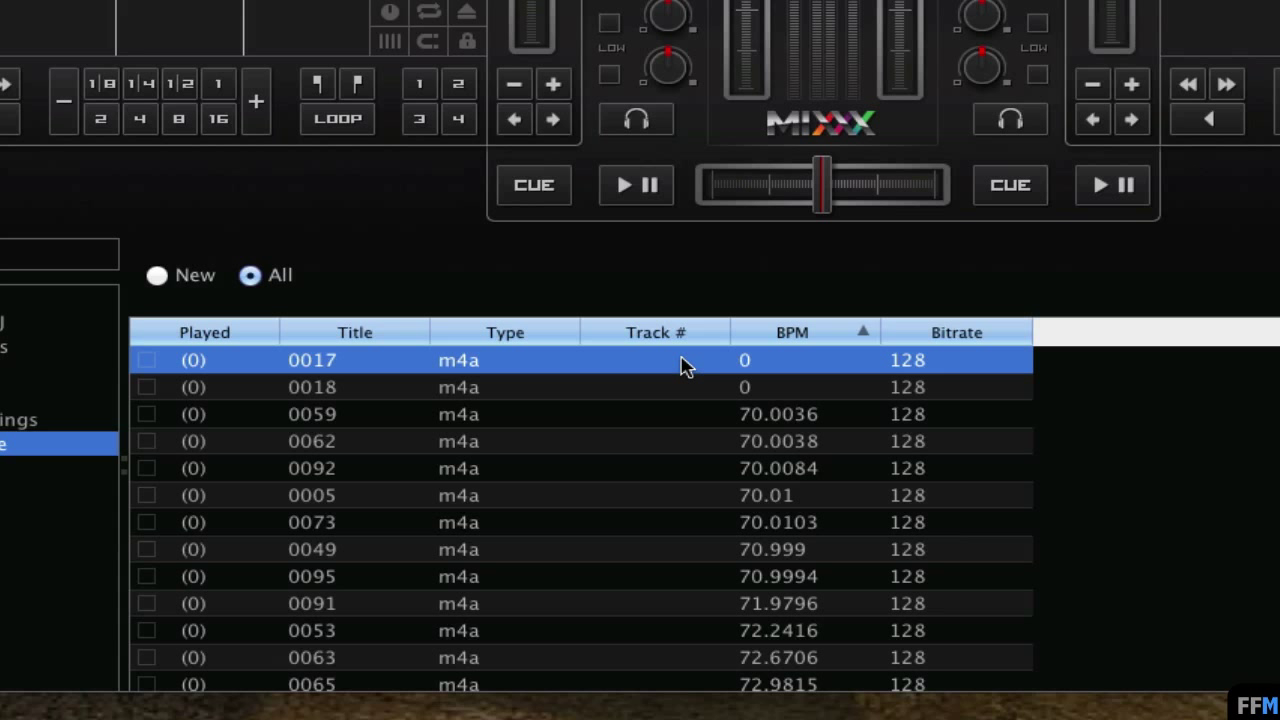
pyautogui.rightClick(683, 364)
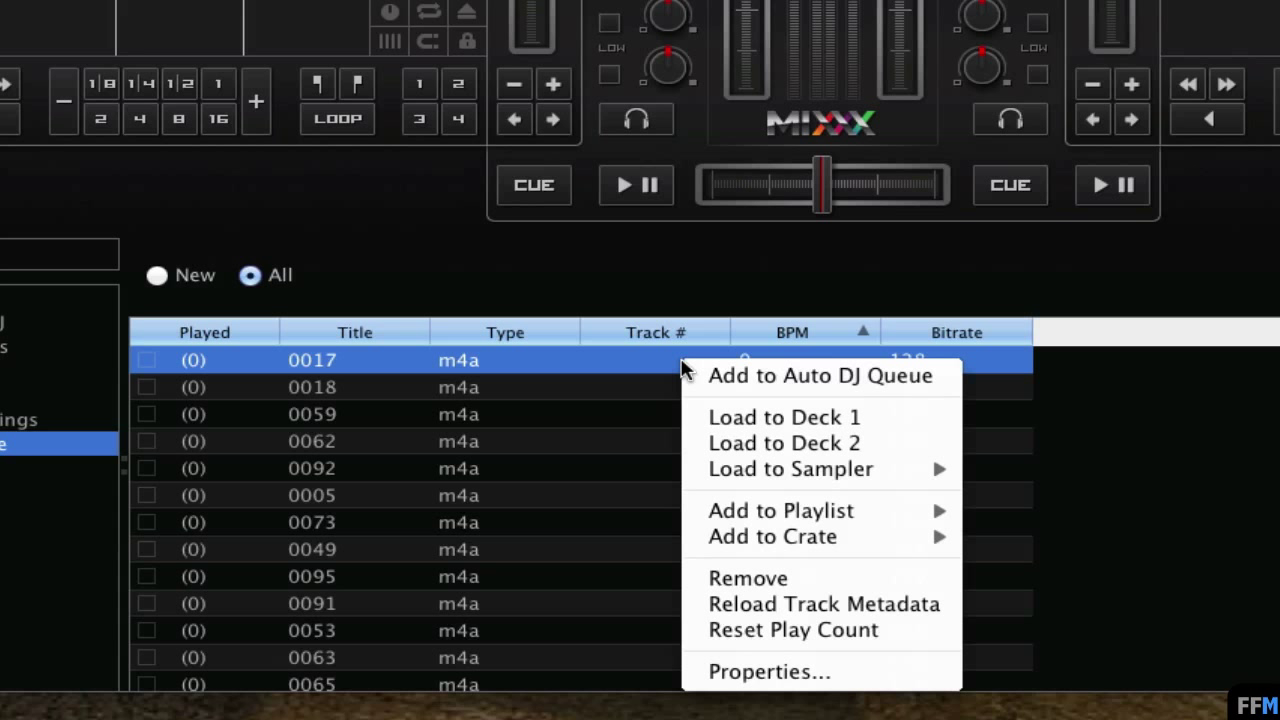
pyautogui.click(690, 672)
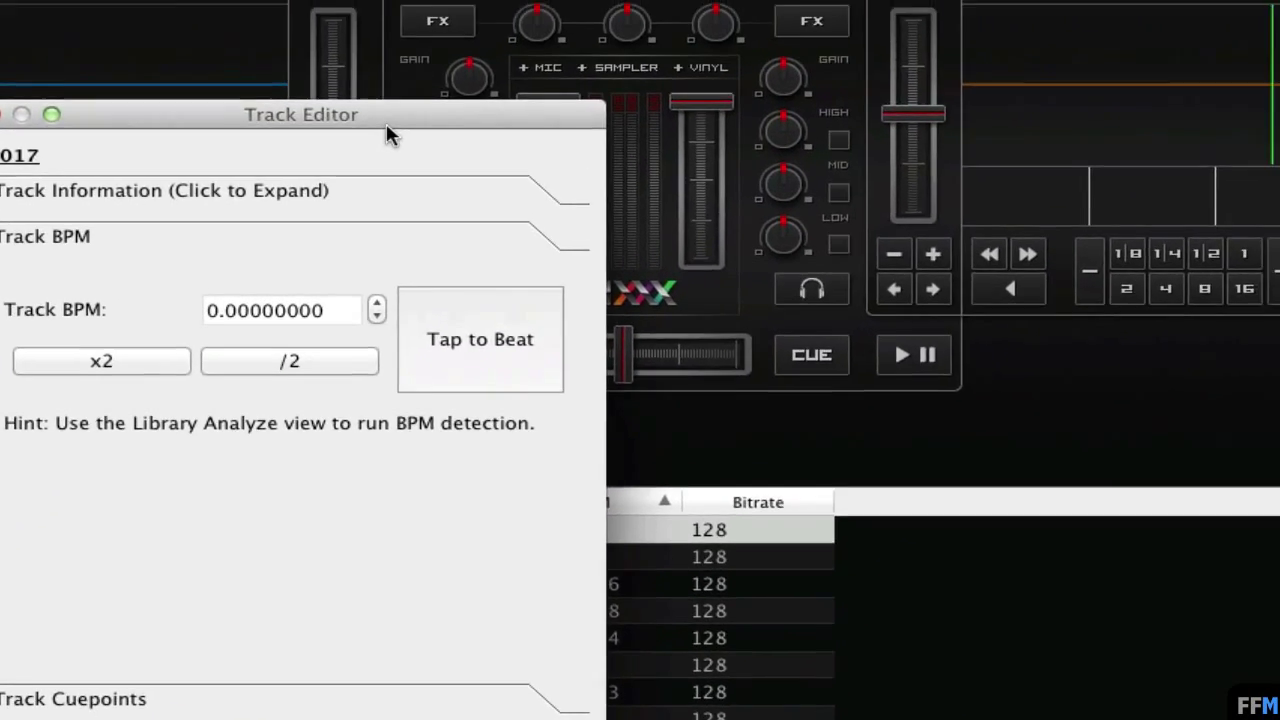
pyautogui.moveTo(386, 123); pyautogui.dragTo(648, 58)
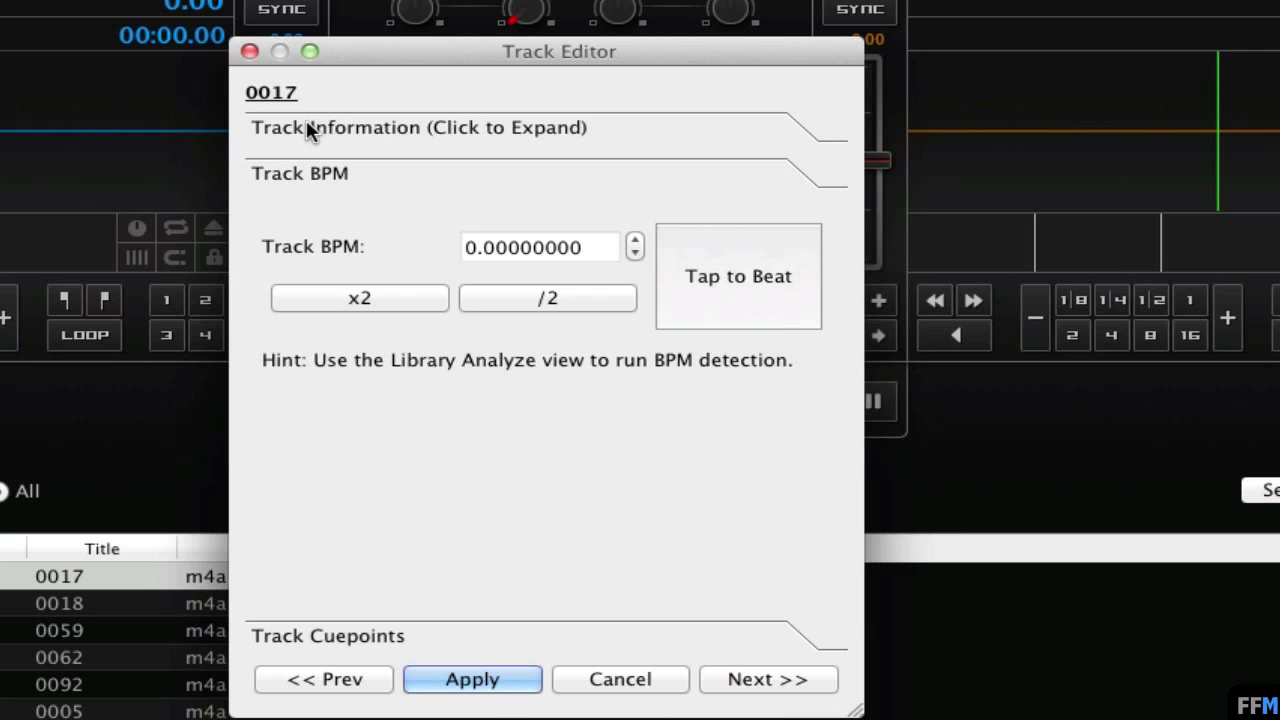
# Check the track information of 0017, and select the value in its Track BPM field.
pyautogui.click(308, 127)
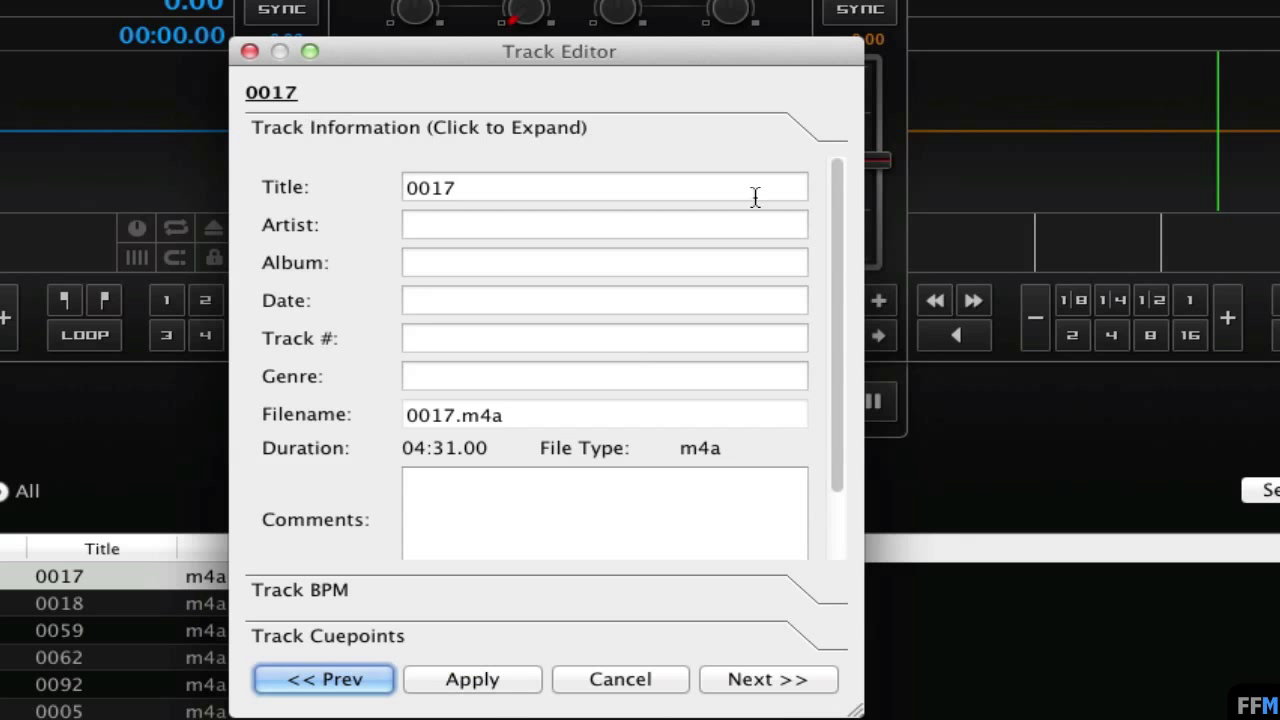
pyautogui.click(270, 592)
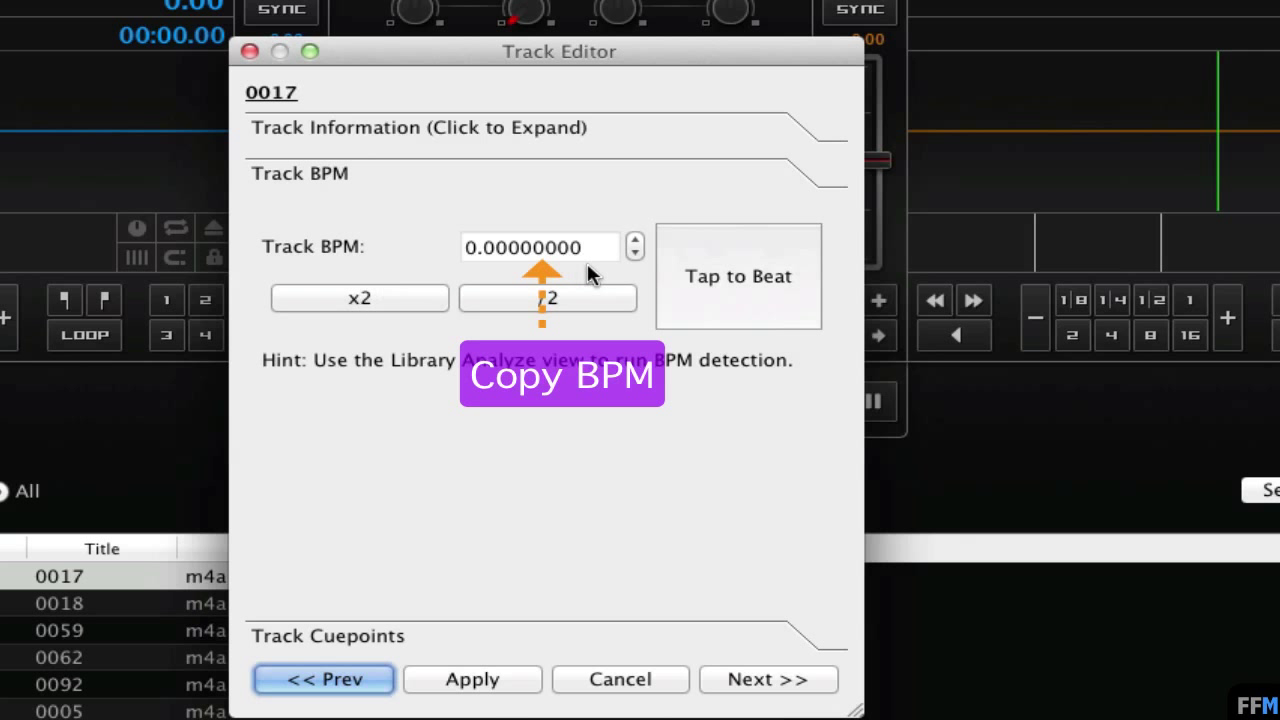
pyautogui.moveTo(600, 247); pyautogui.dragTo(435, 248)
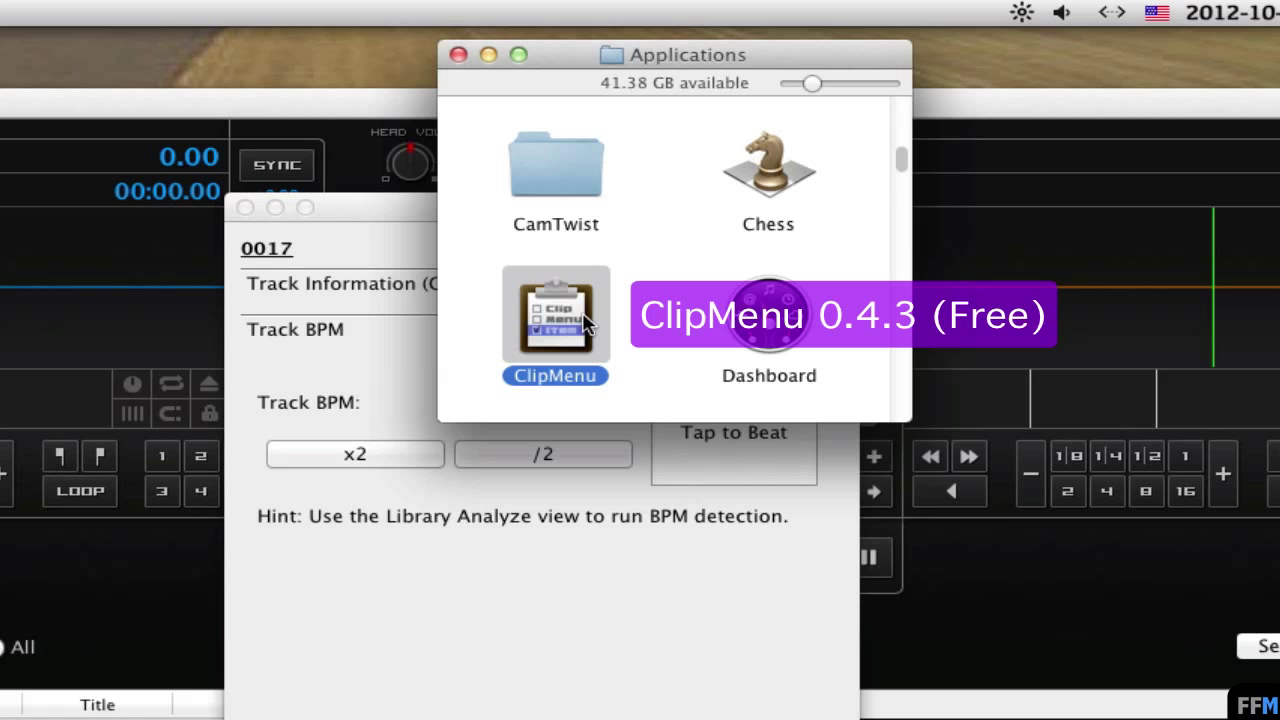
# Launch ClipMenu from the Applications folder and open its preferences.
pyautogui.rightClick(588, 323)
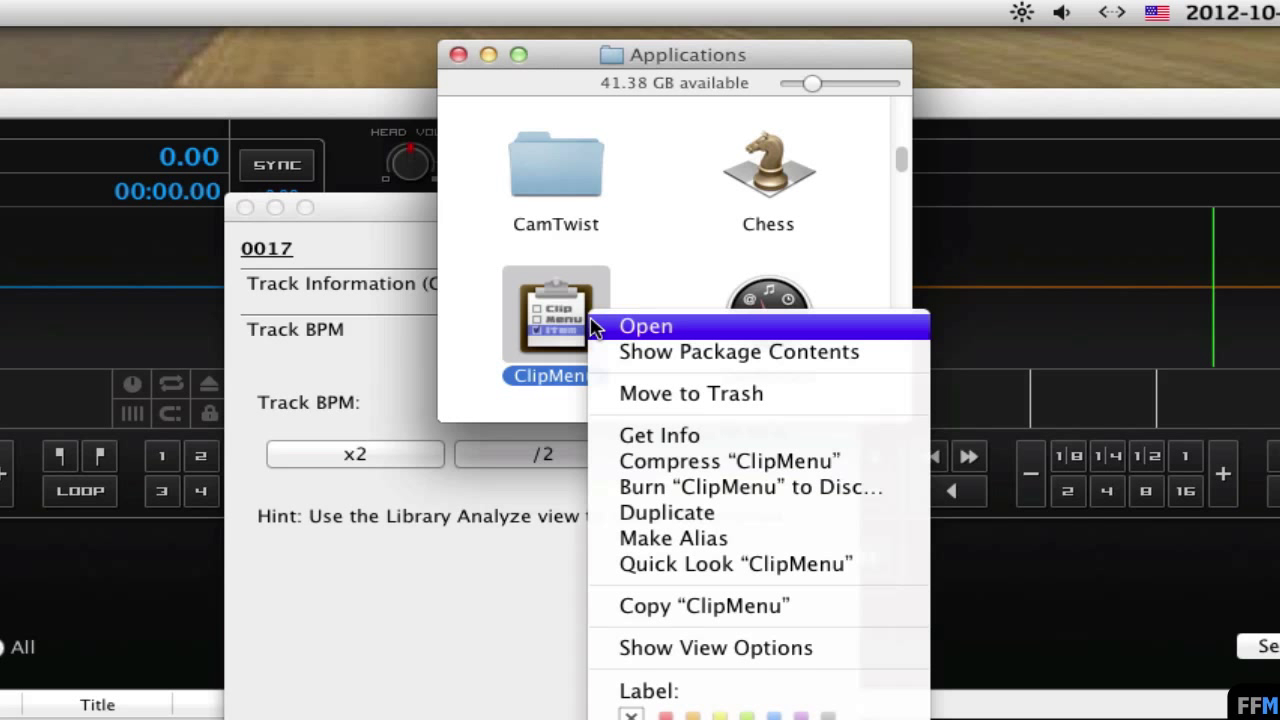
pyautogui.click(594, 327)
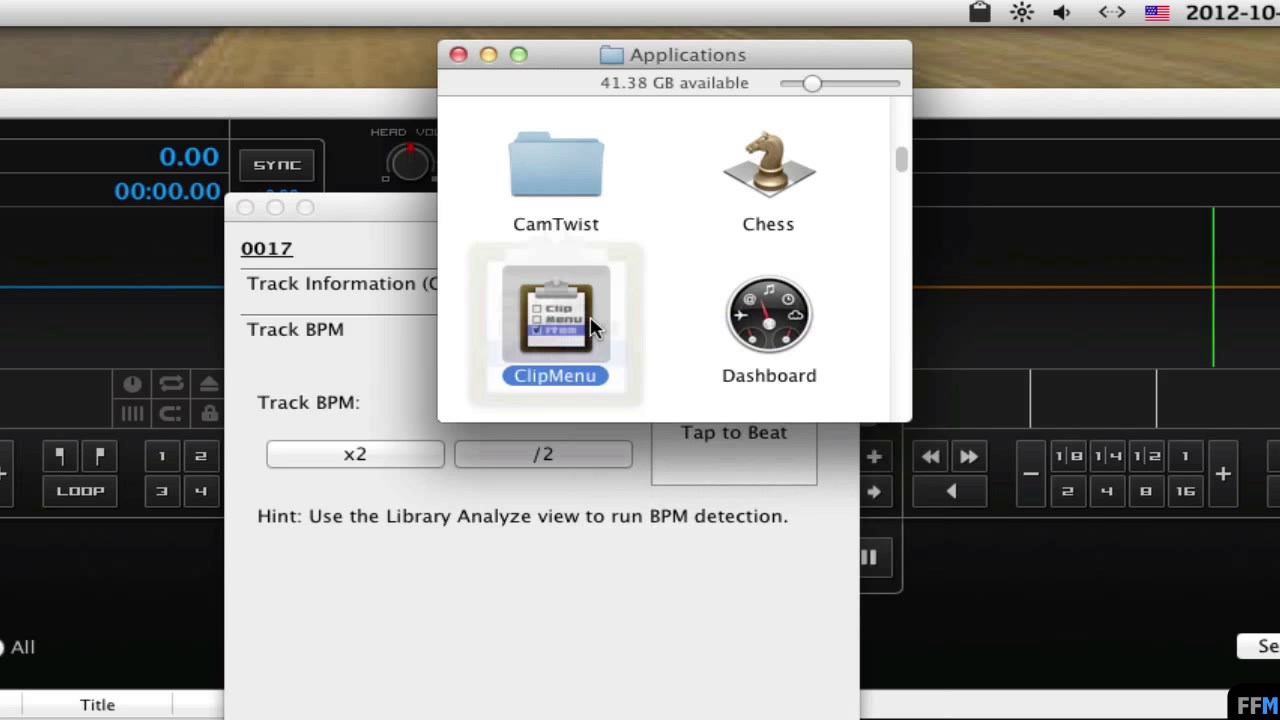
pyautogui.click(977, 13)
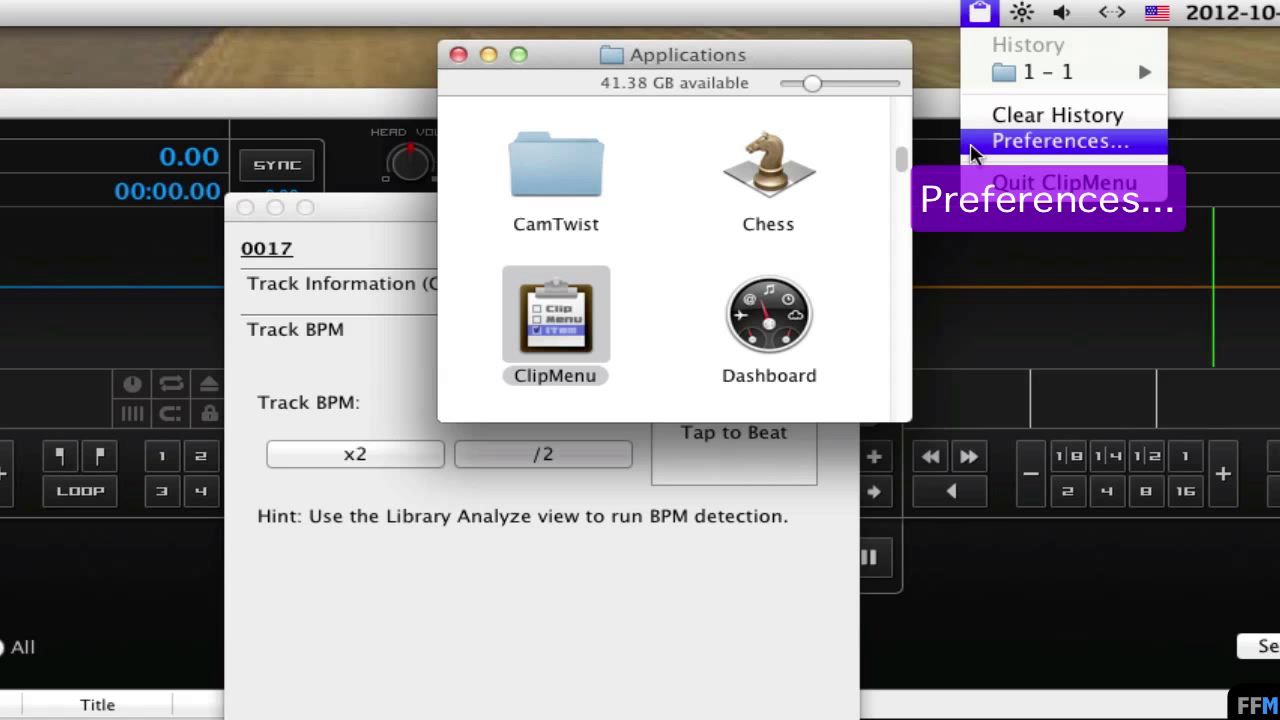
pyautogui.click(972, 144)
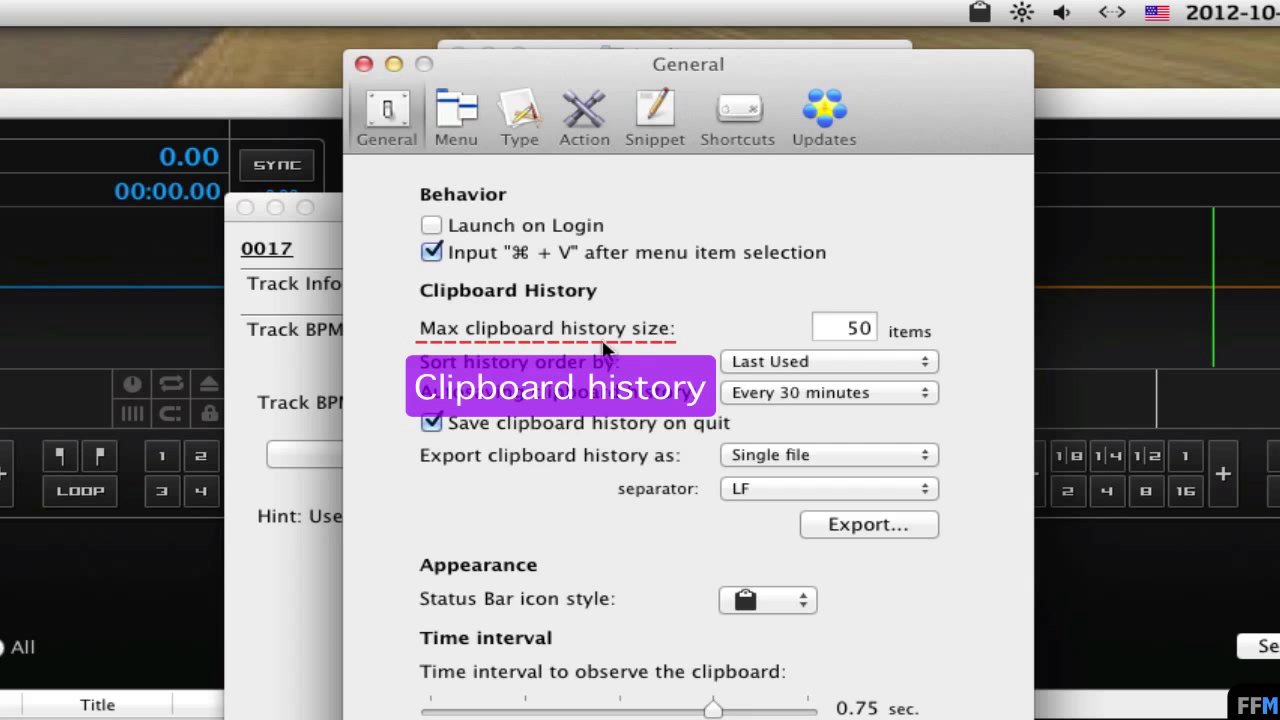
# Set both the maximum clipboard history size and the number of items placed inside a folder to 100, and close the preferences.
pyautogui.doubleClick(848, 328)
pyautogui.write('100')
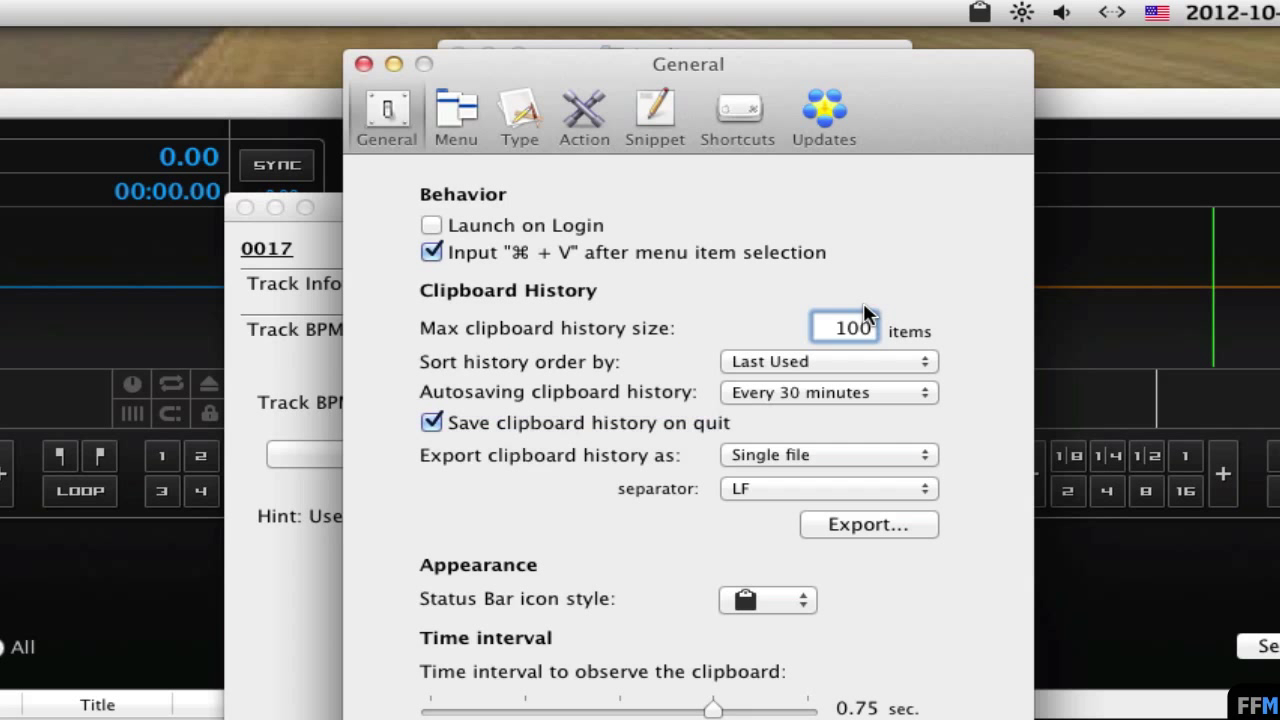
pyautogui.click(457, 115)
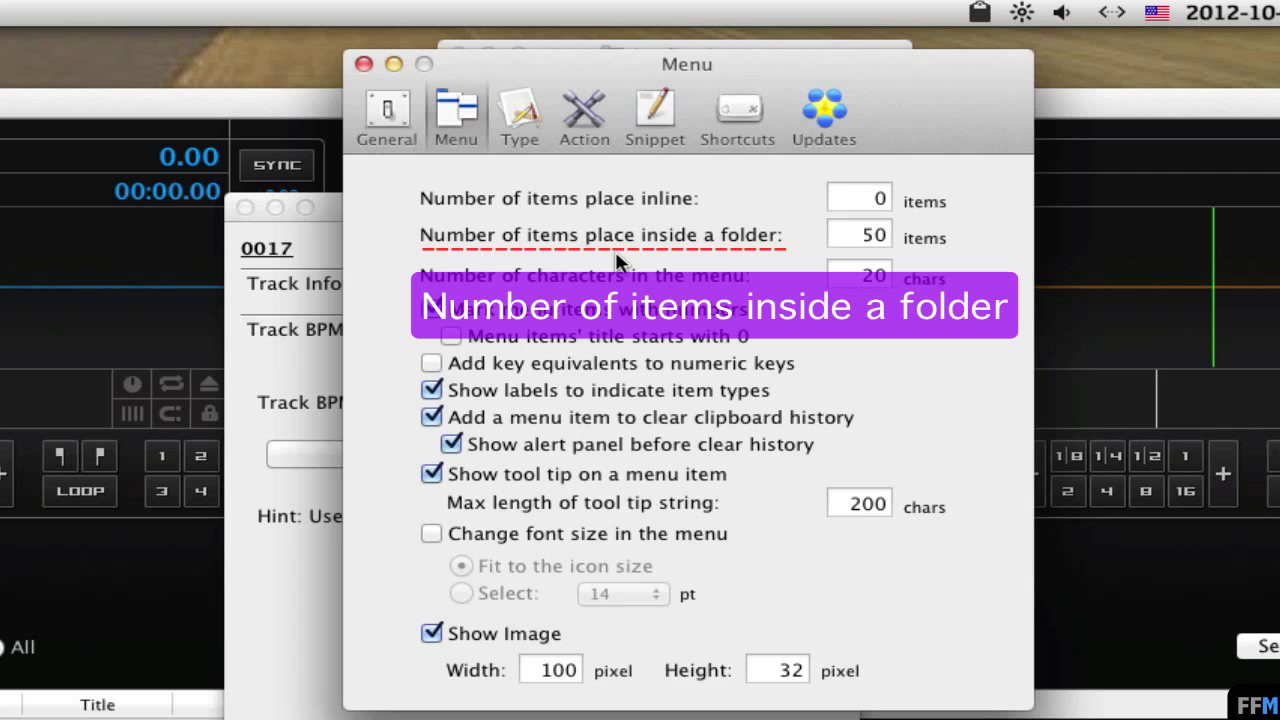
pyautogui.doubleClick(860, 233)
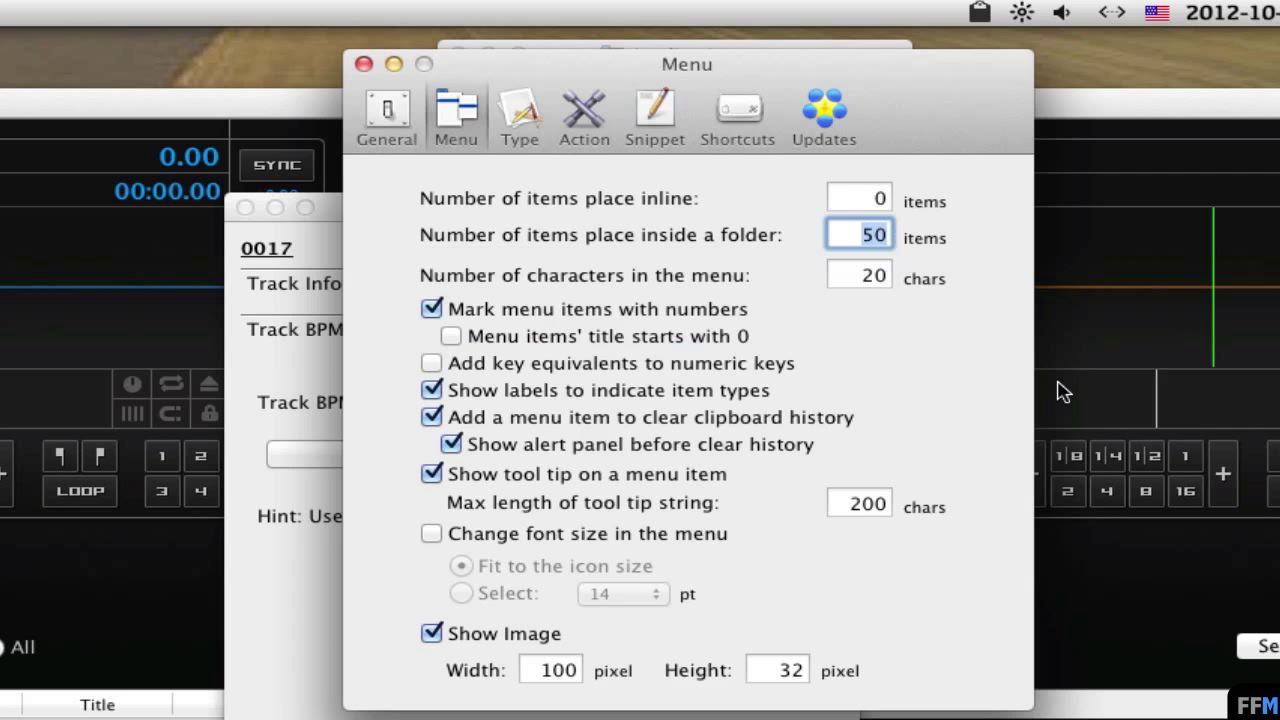
pyautogui.write('100')
pyautogui.click(364, 64)
# Clear ClipMenu's clipboard history and check the history menu.
pyautogui.click(979, 12)
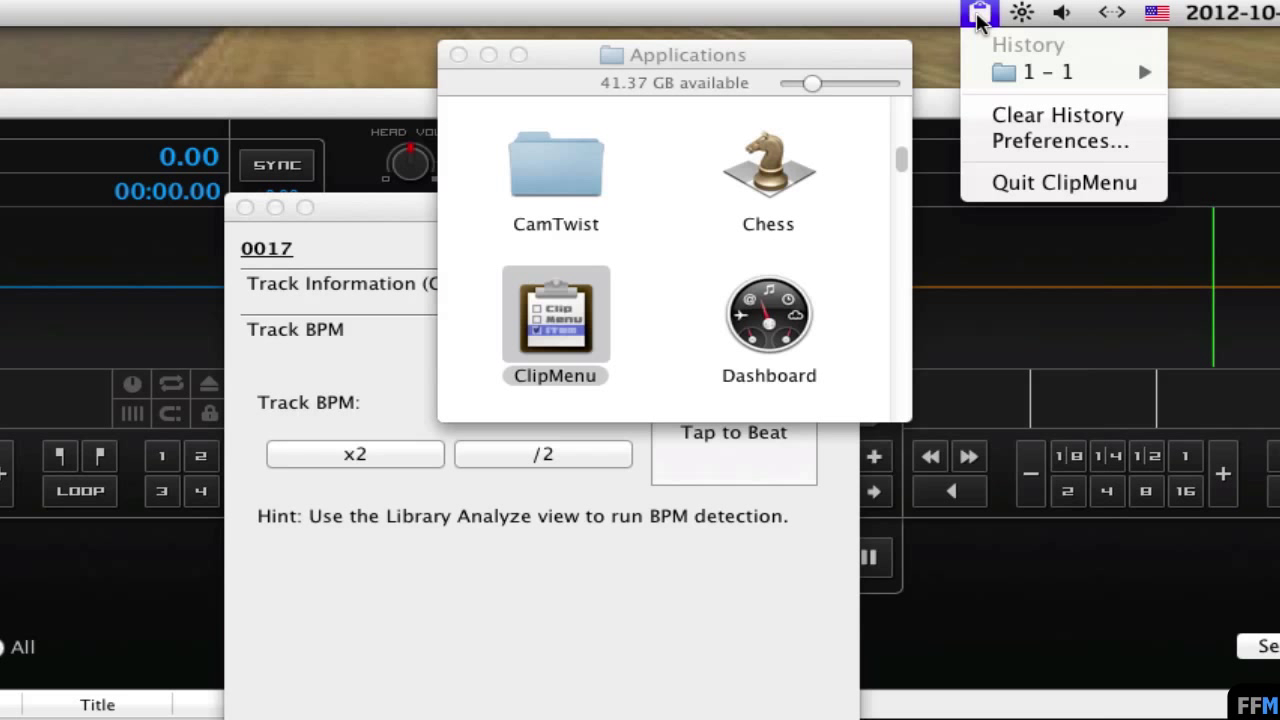
pyautogui.click(967, 117)
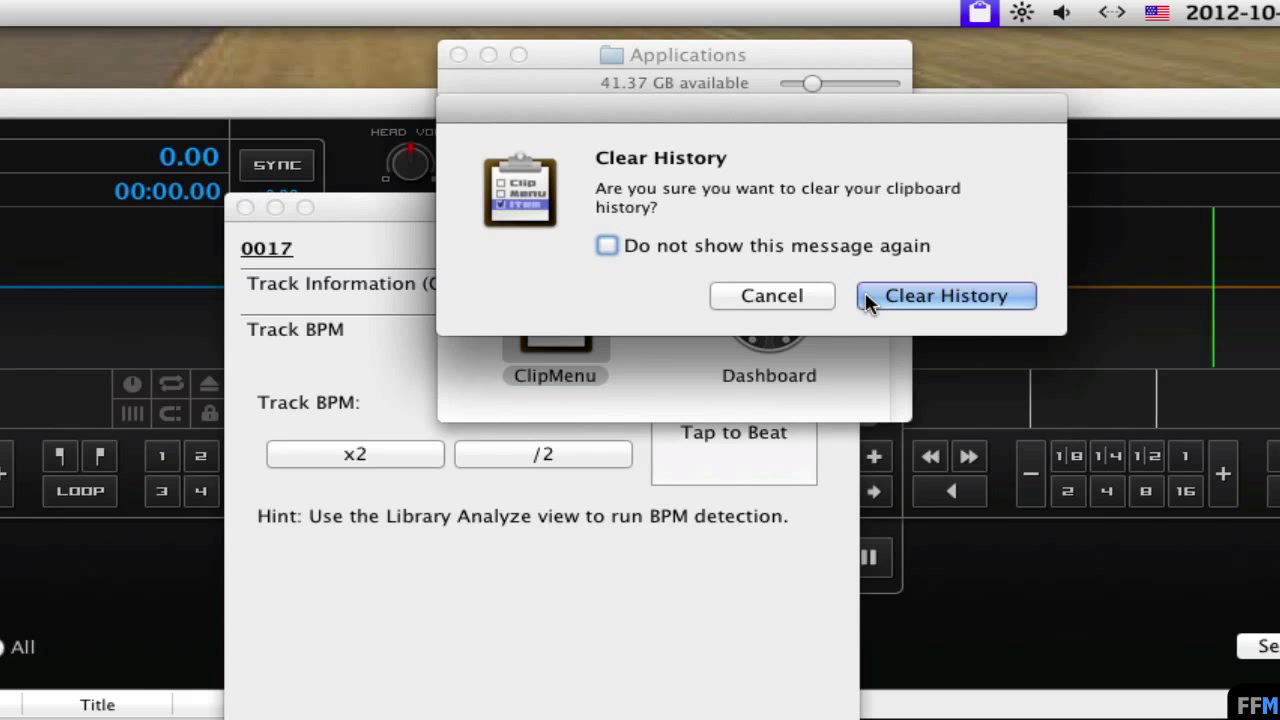
pyautogui.click(865, 296)
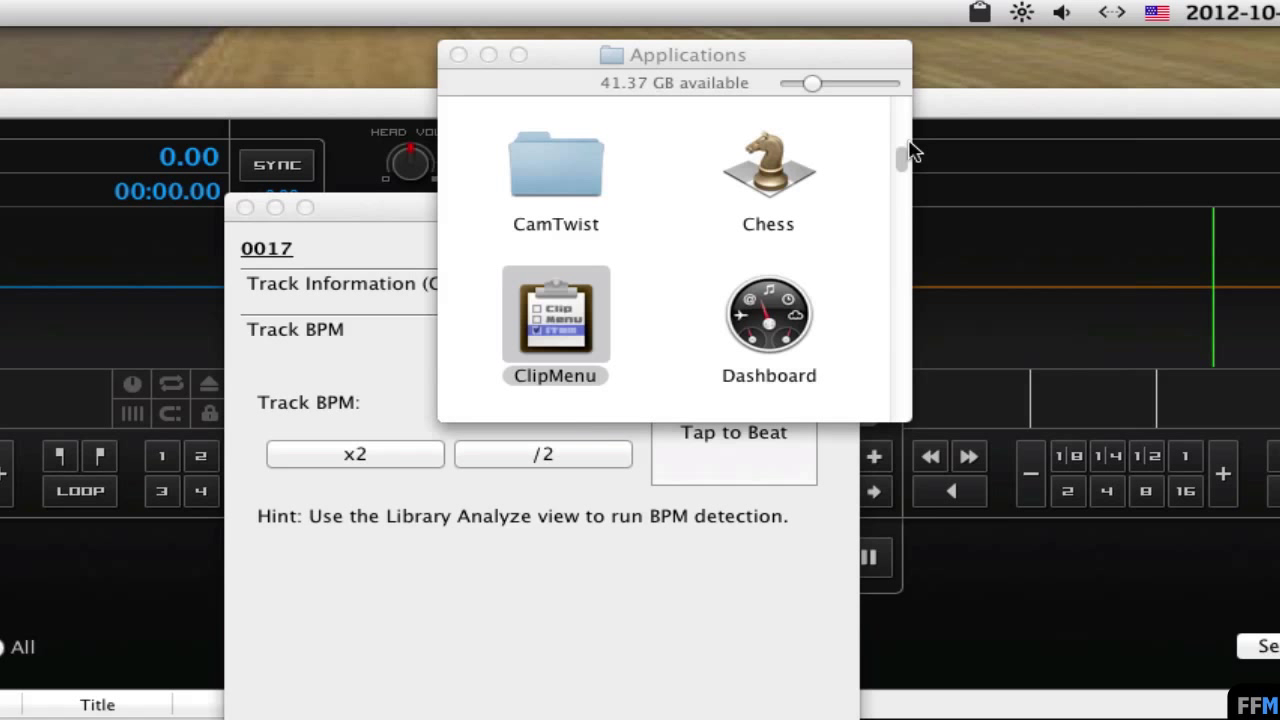
pyautogui.click(975, 10)
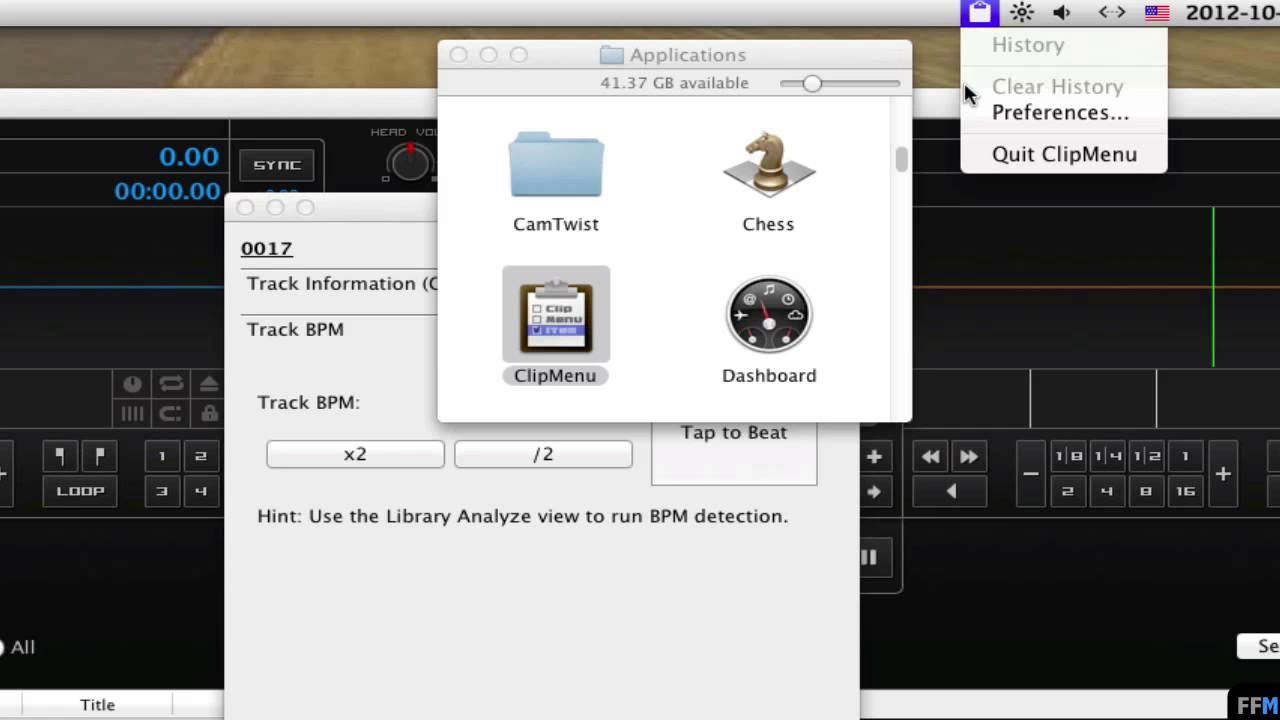
# Return to the Track Editor and copy the Track BPM value of track 0017.
pyautogui.click(390, 220)
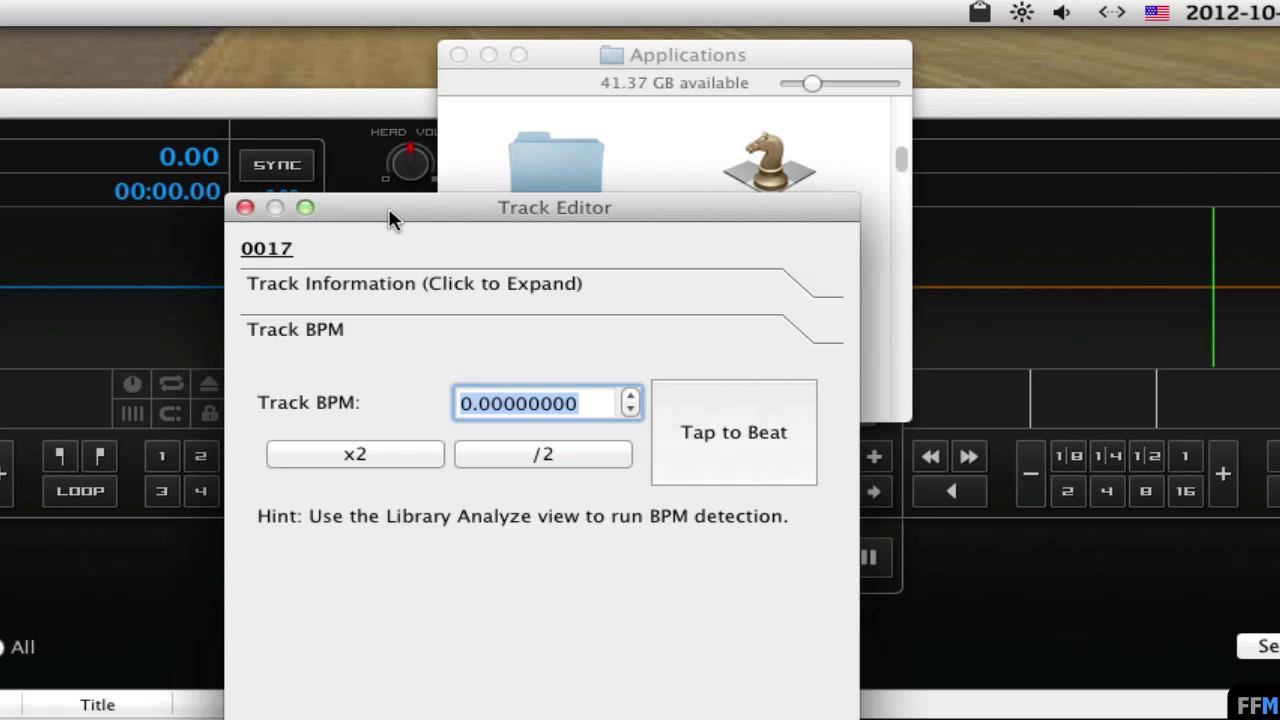
pyautogui.rightClick(495, 402)
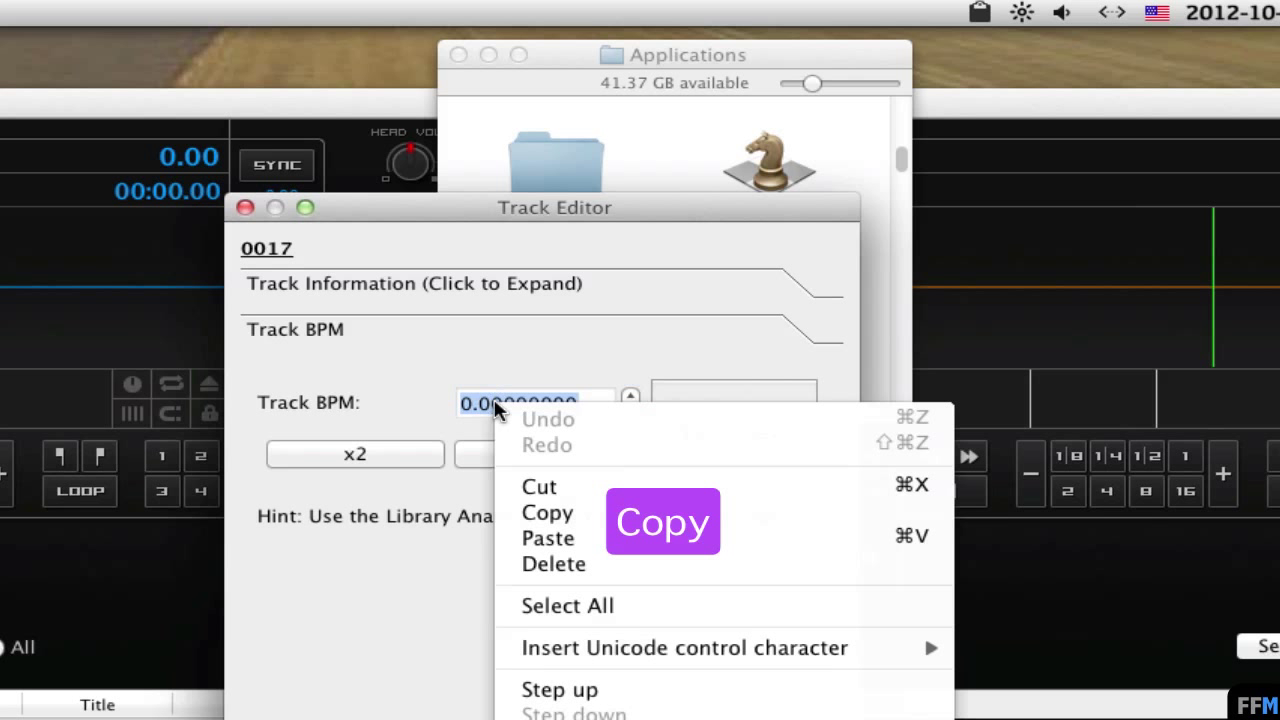
pyautogui.click(500, 520)
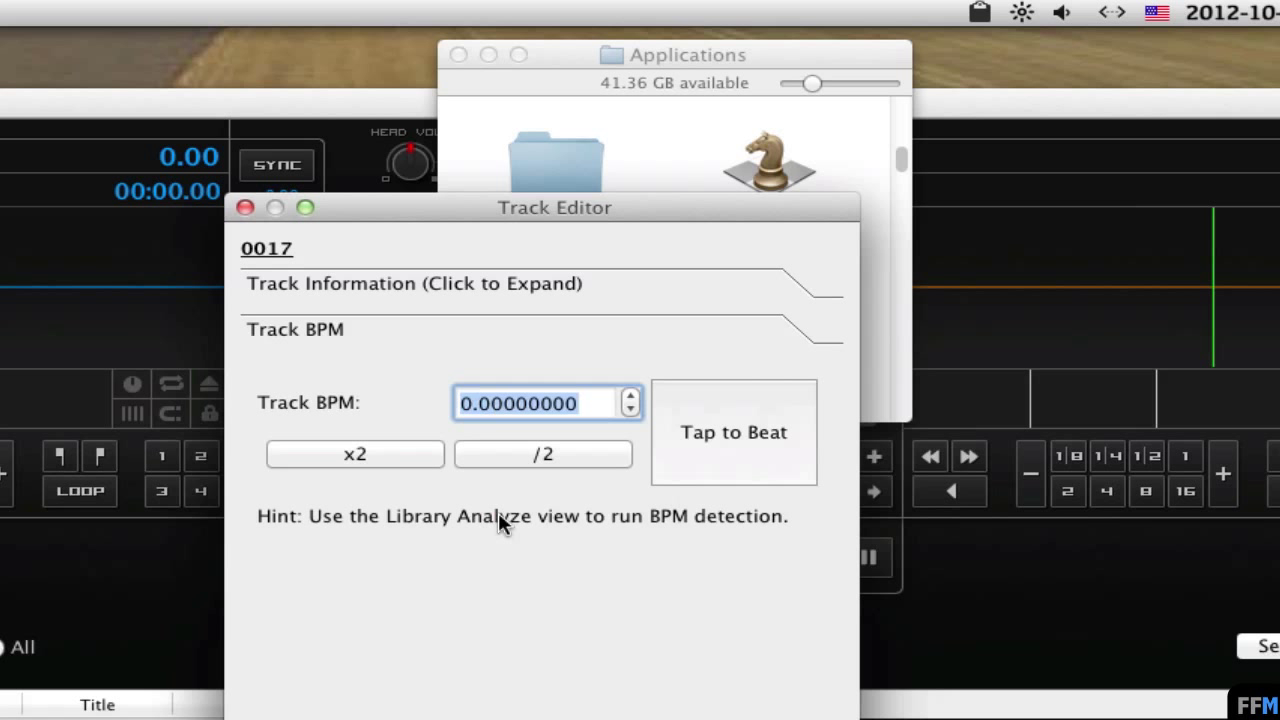
# Check ClipMenu's history for the copied BPM value and return to the Track Editor.
pyautogui.click(979, 12)
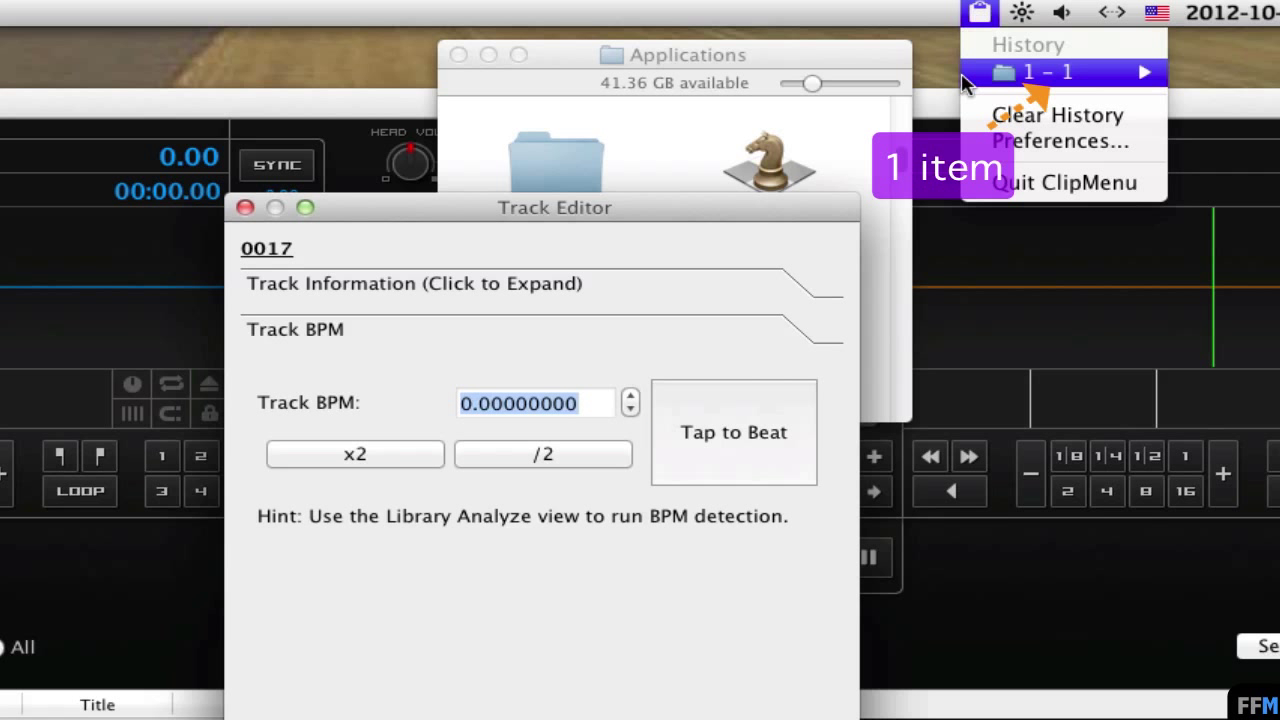
pyautogui.moveTo(963, 75)
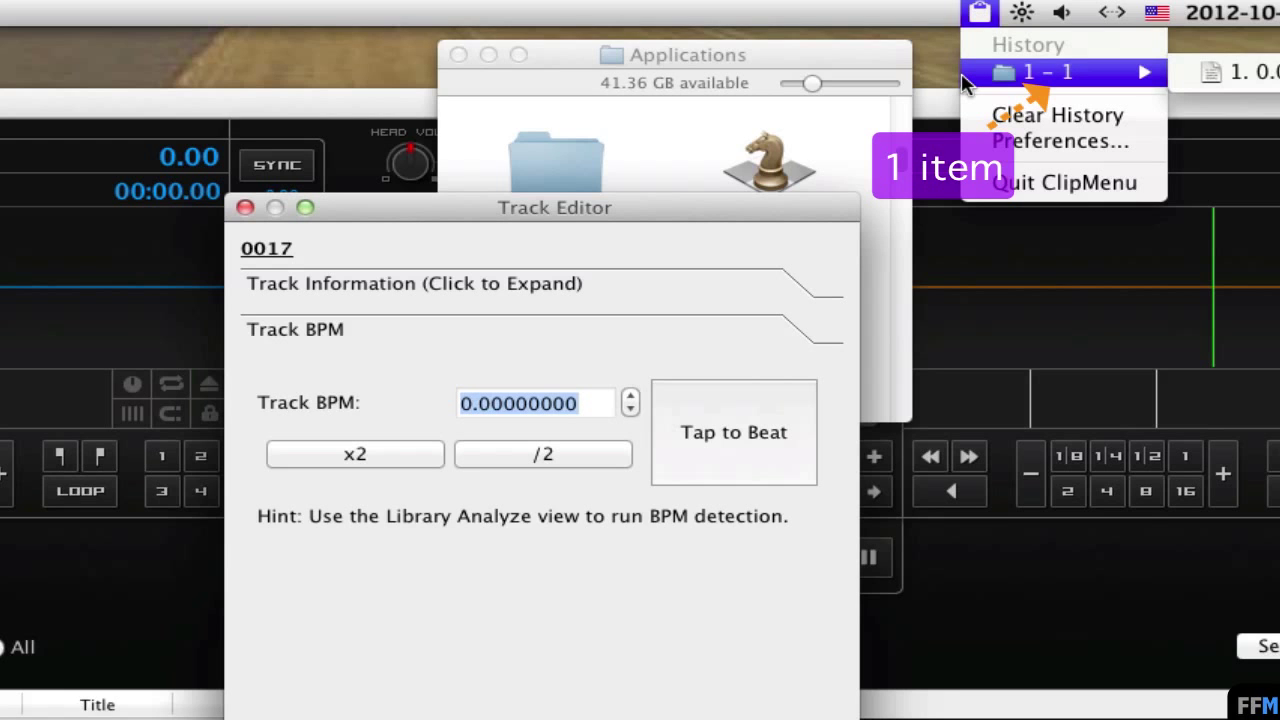
pyautogui.click(686, 212)
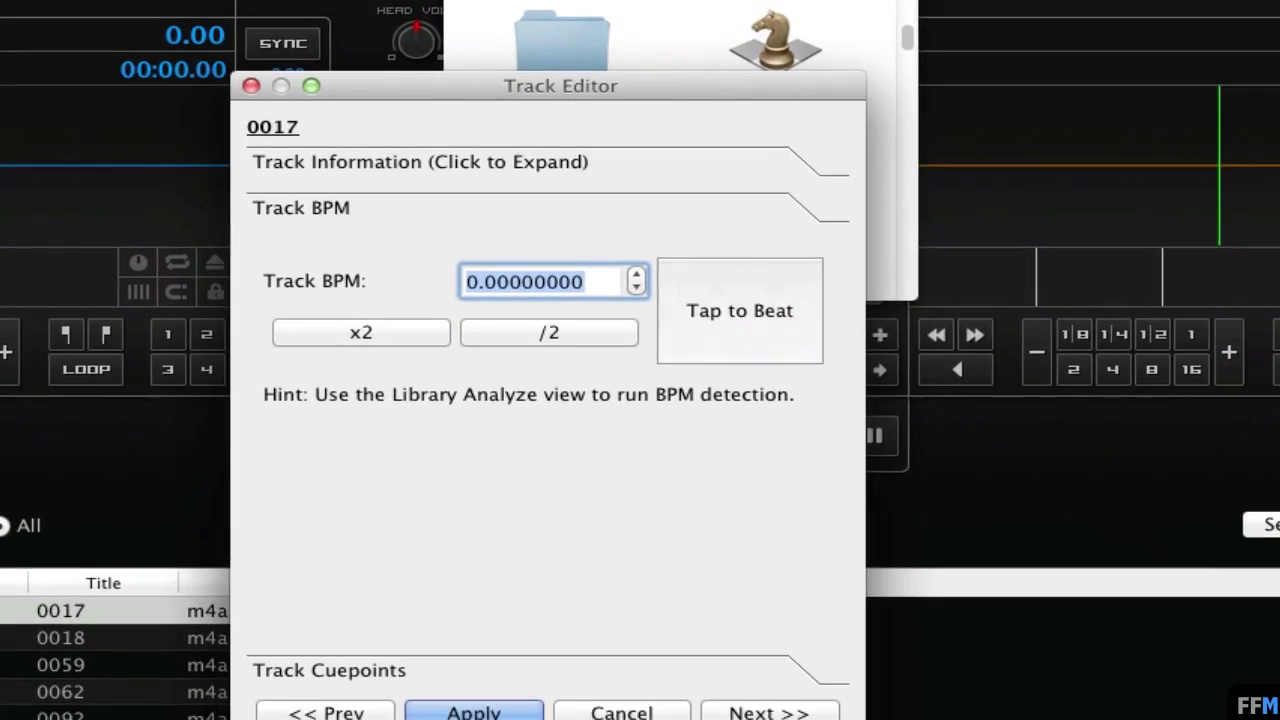
# Shrink the Track Editor window slightly and advance to track 0018.
pyautogui.moveTo(851, 700); pyautogui.dragTo(846, 691)
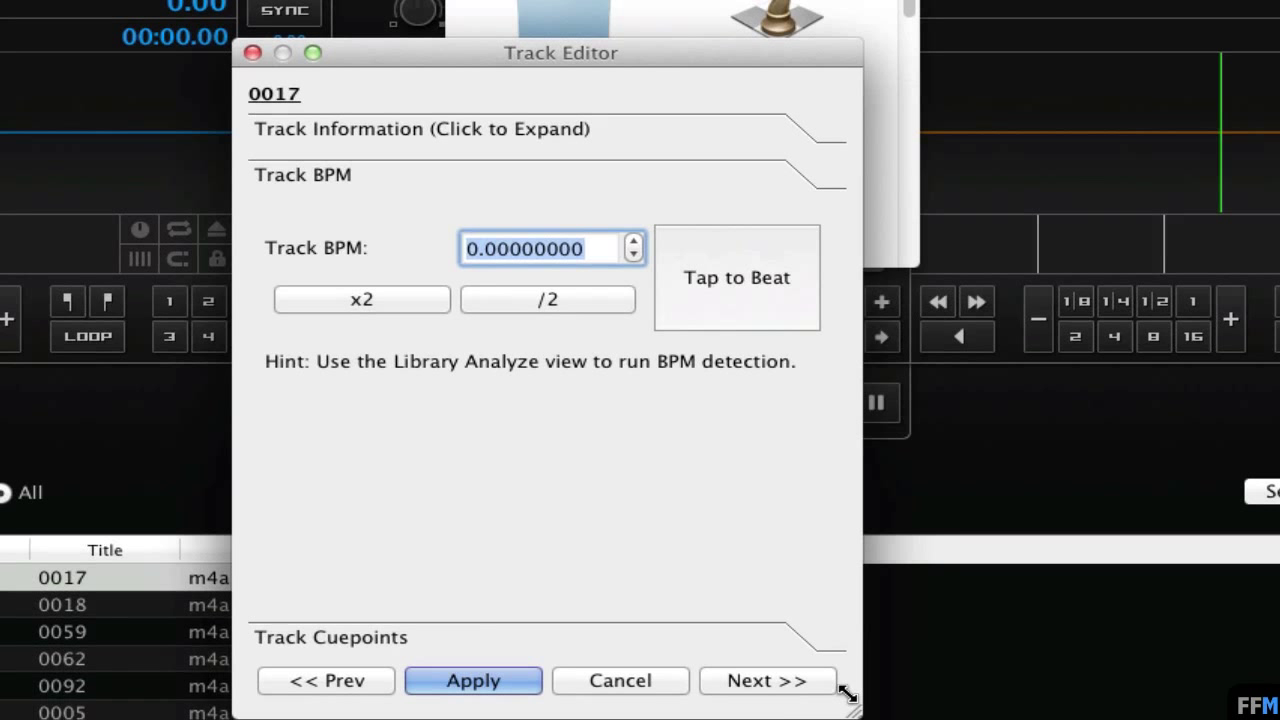
pyautogui.click(722, 688)
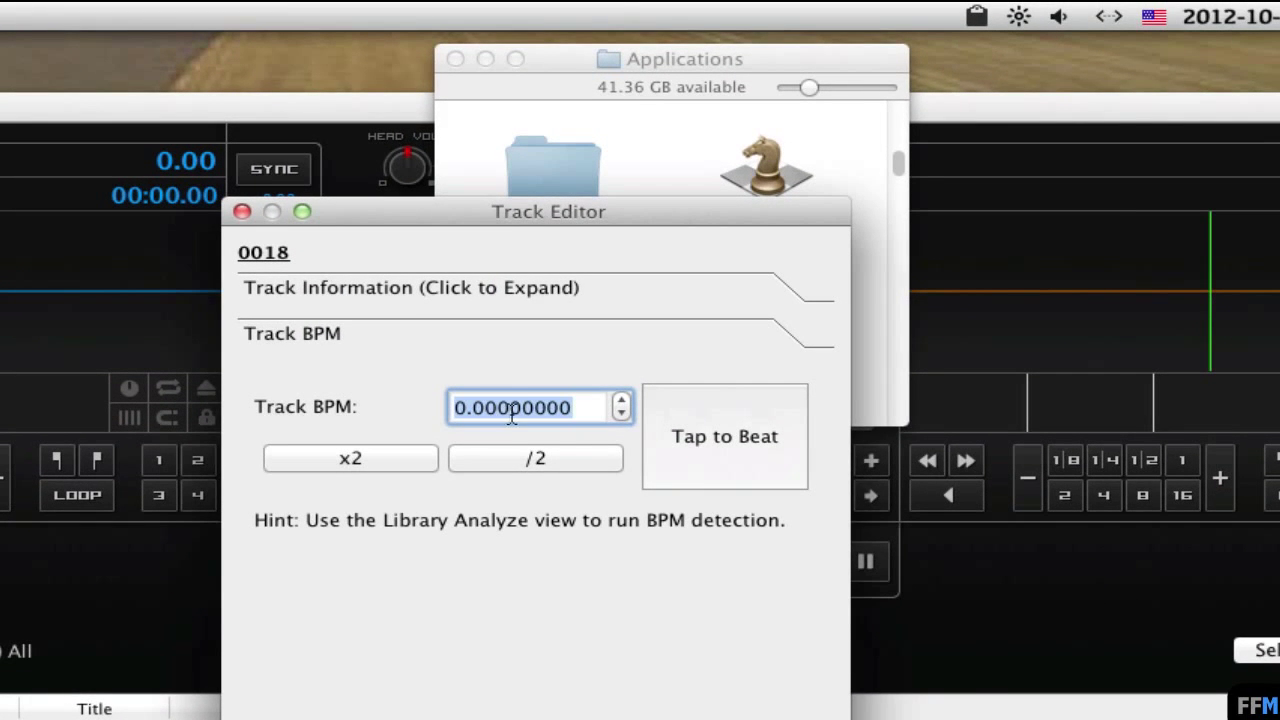
# Copy the Track BPM value of track 0018, check ClipMenu's history for it and return to the Track Editor.
pyautogui.rightClick(511, 402)
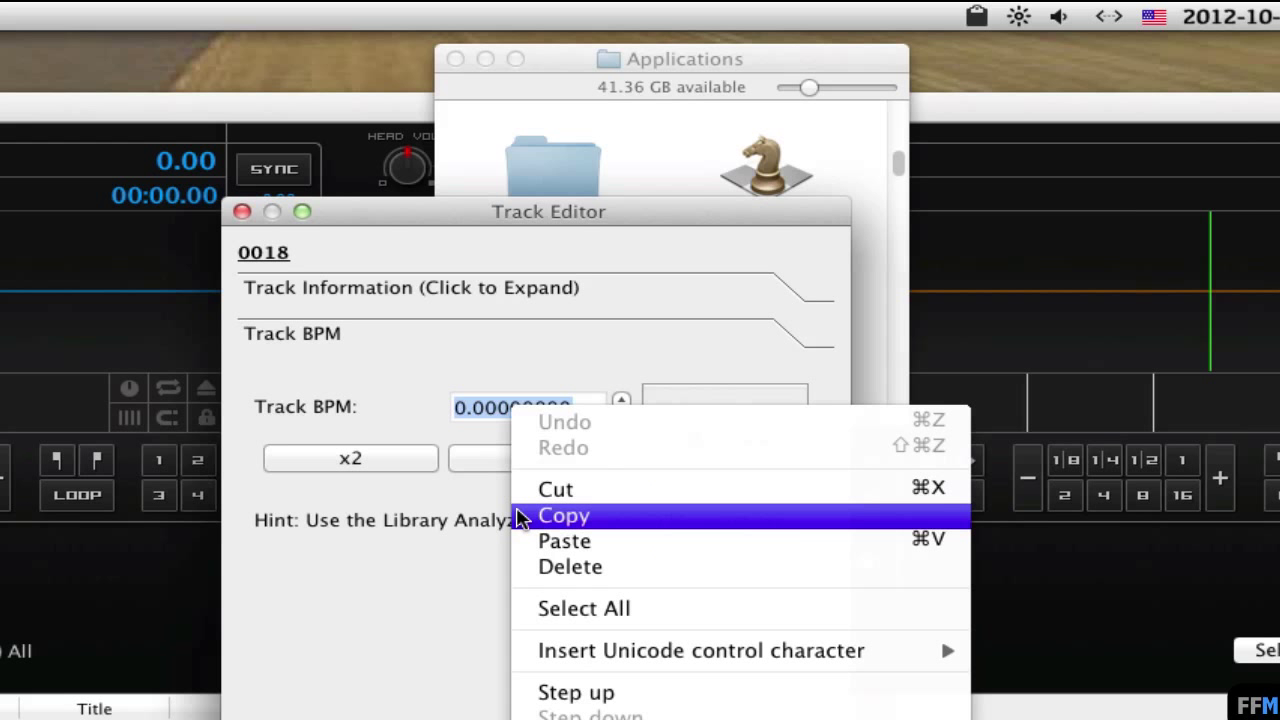
pyautogui.click(520, 516)
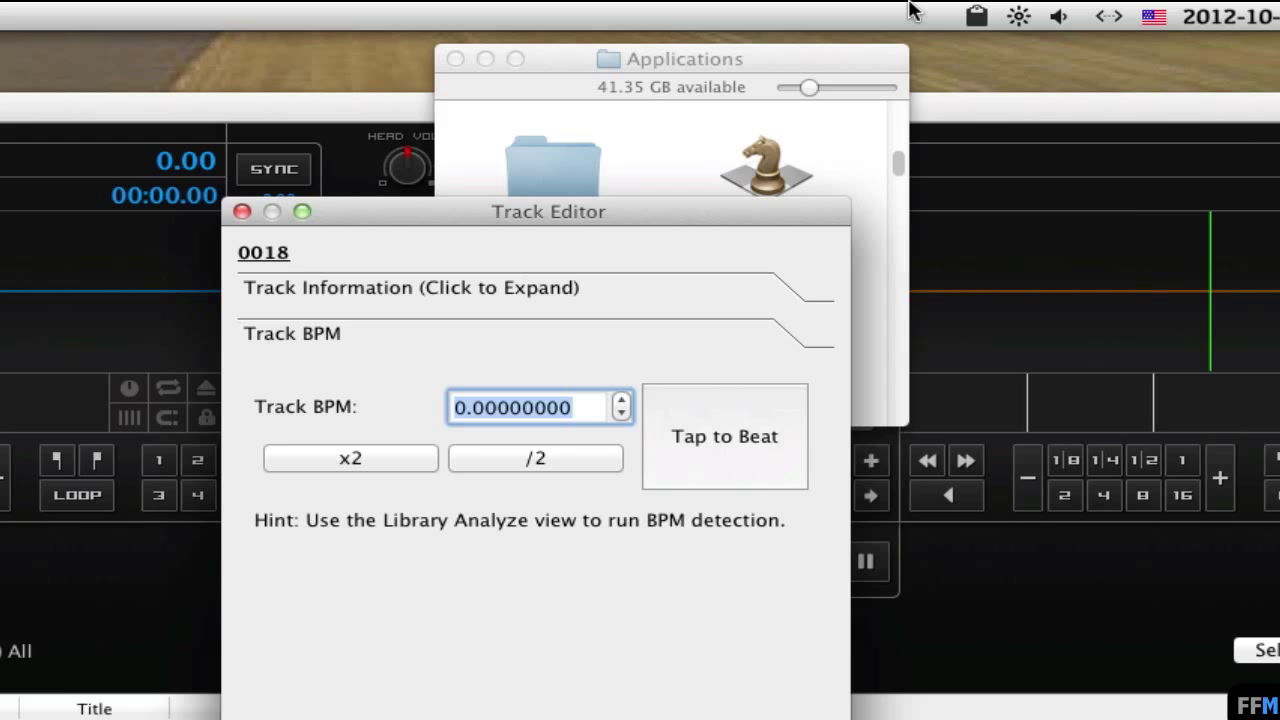
pyautogui.click(975, 17)
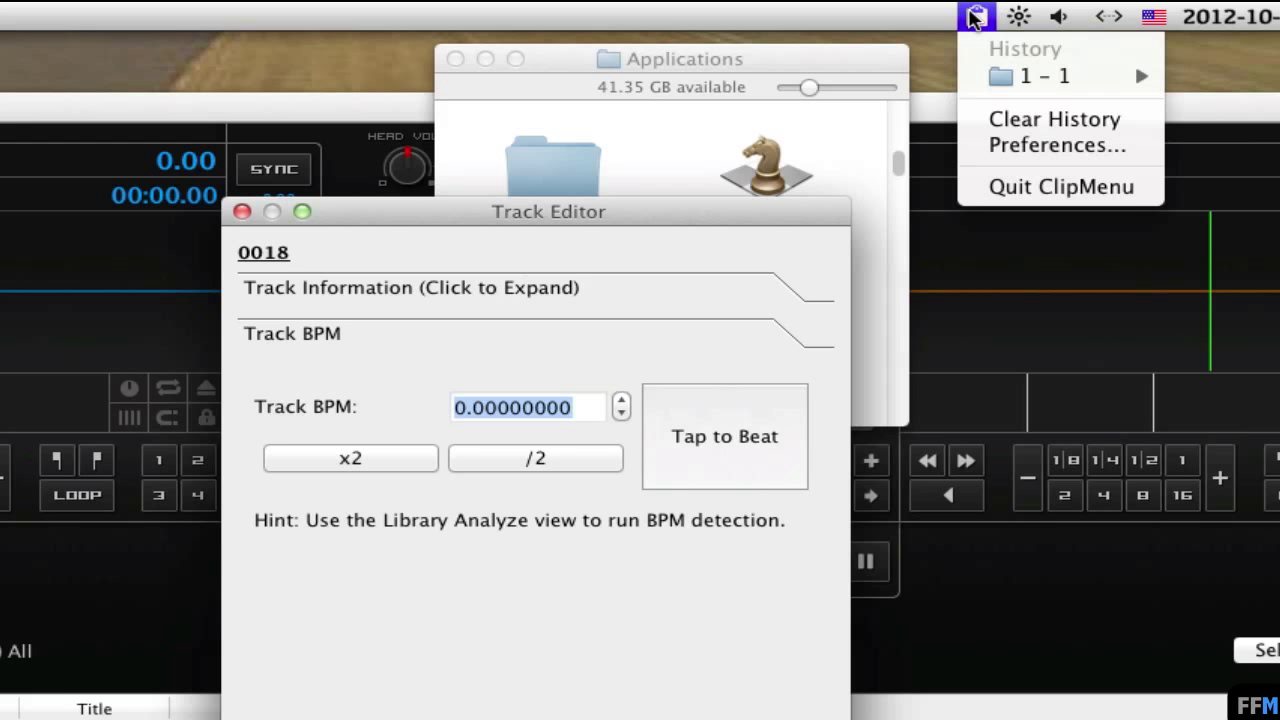
pyautogui.moveTo(973, 76)
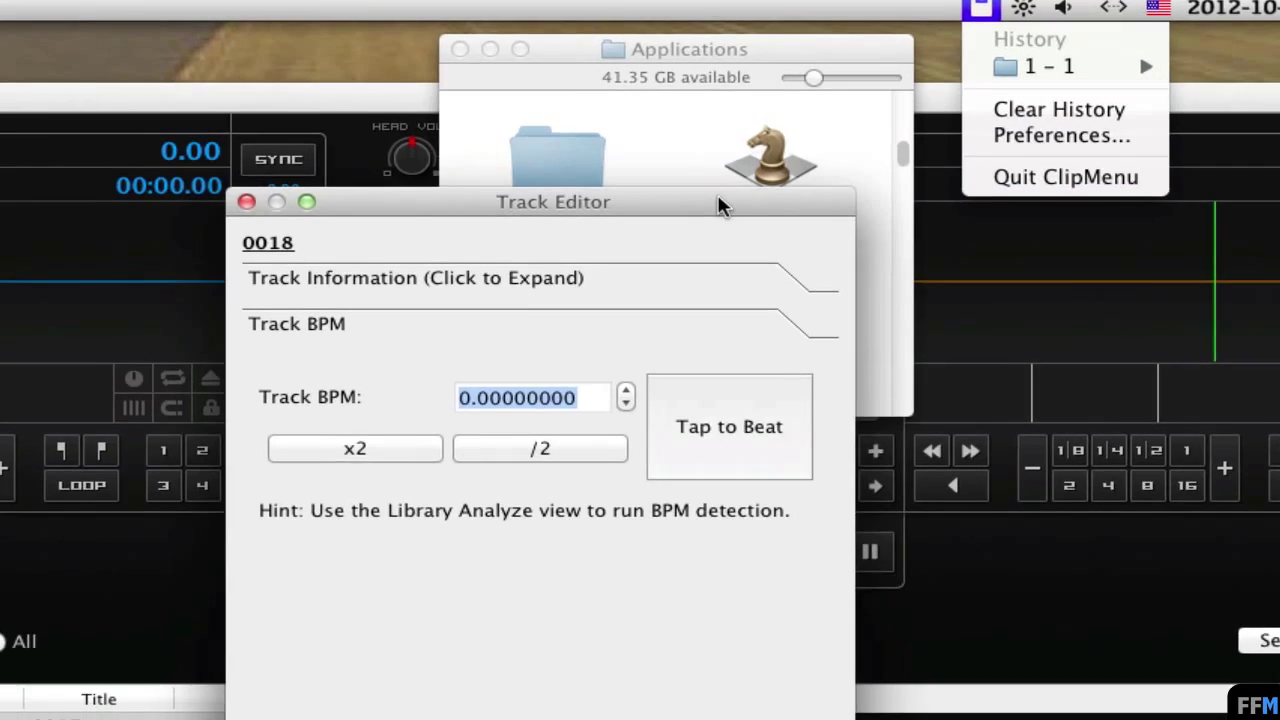
pyautogui.click(720, 205)
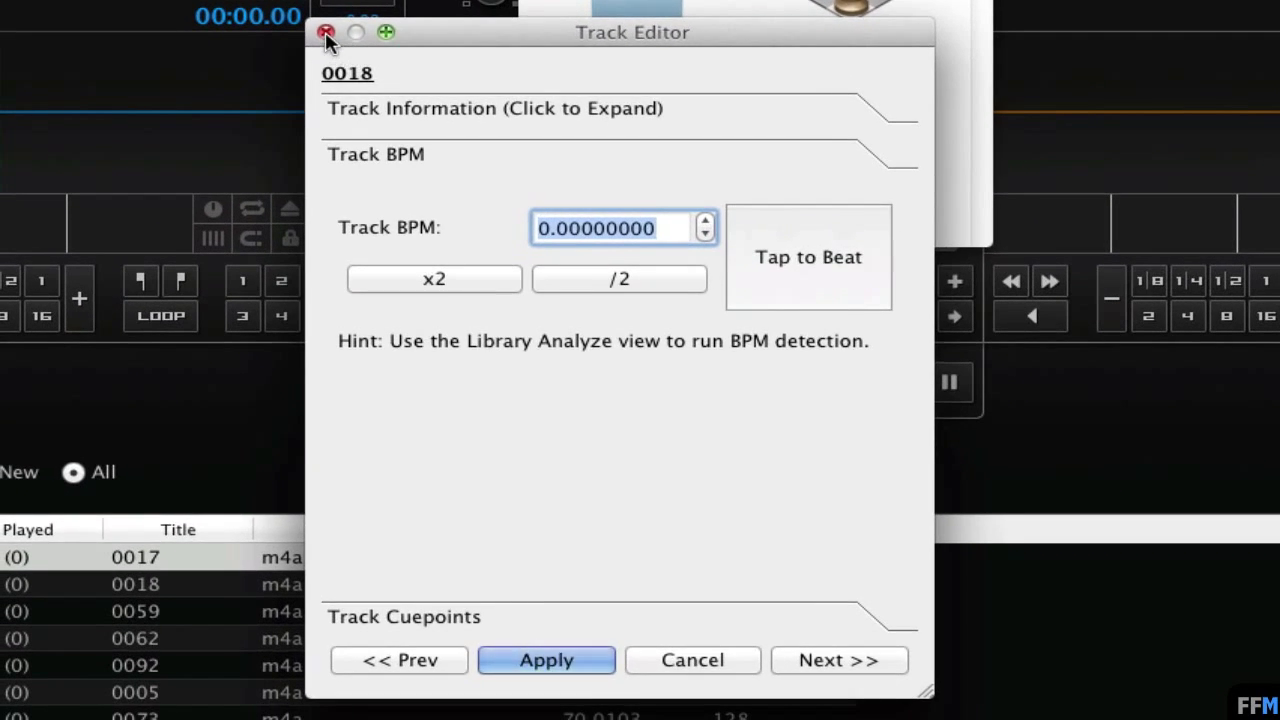
# Close the Track Editor and remove tracks 0017 and 0018 from the library.
pyautogui.click(308, 70)
pyautogui.keyDown('shift'); pyautogui.click(382, 628); pyautogui.keyUp('shift')
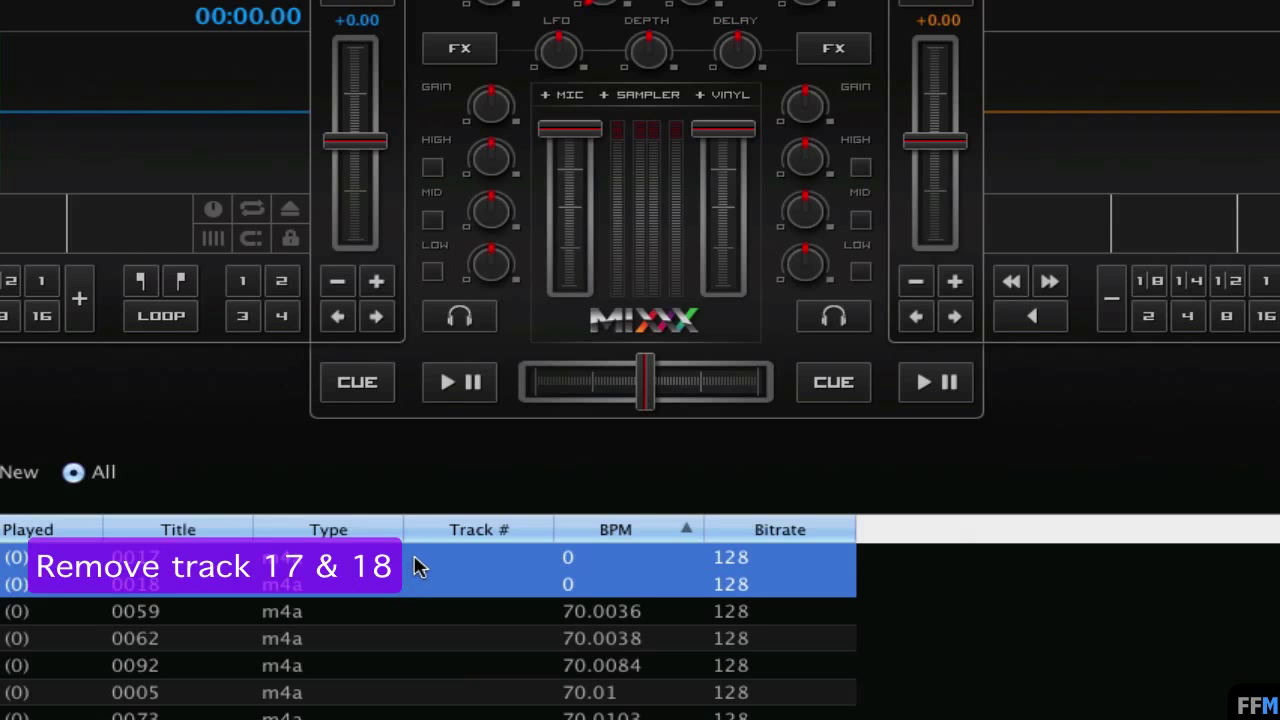
pyautogui.rightClick(418, 566)
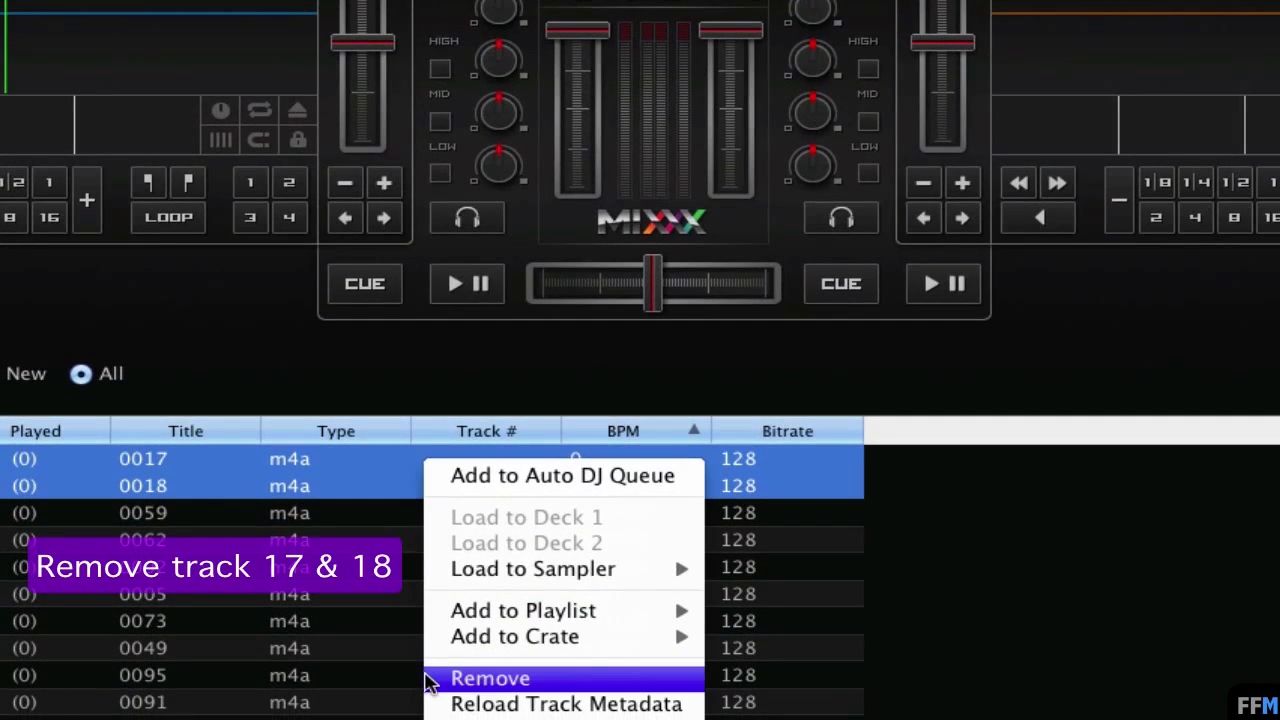
pyautogui.click(475, 678)
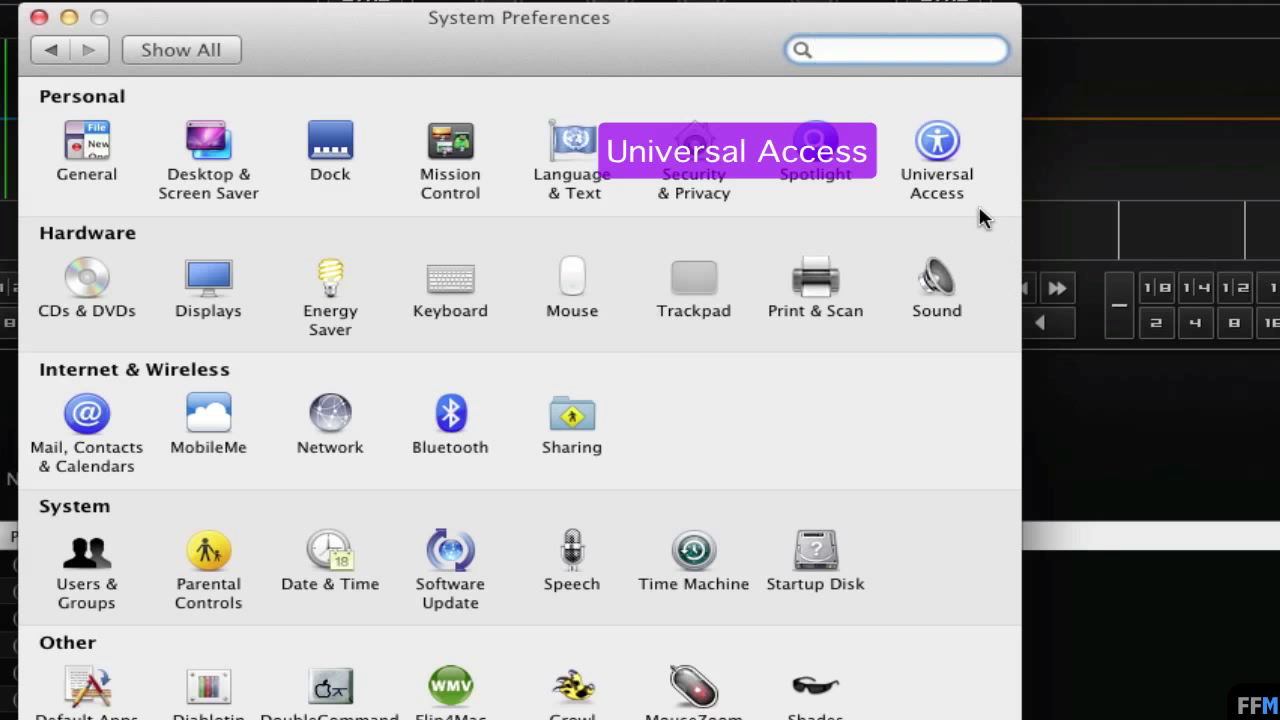
# In System Preferences, enable access for assistive devices under Universal Access and open the Keyboard settings.
pyautogui.click(946, 148)
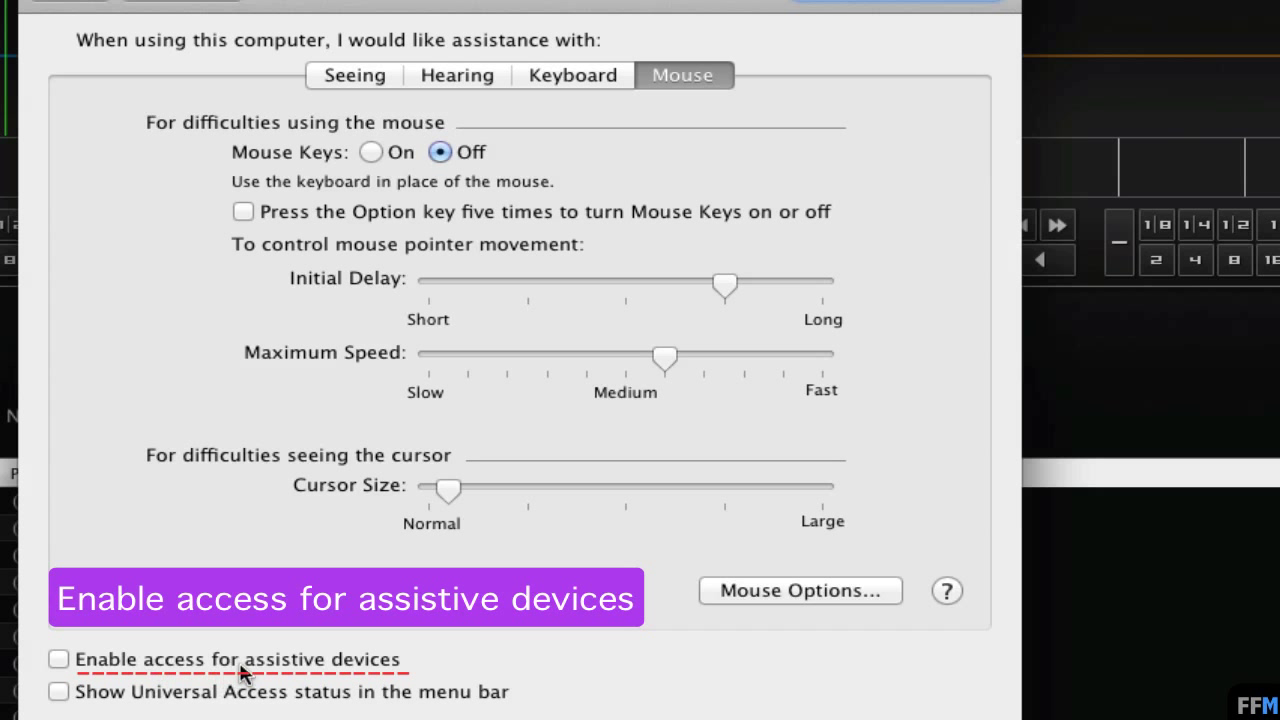
pyautogui.click(58, 662)
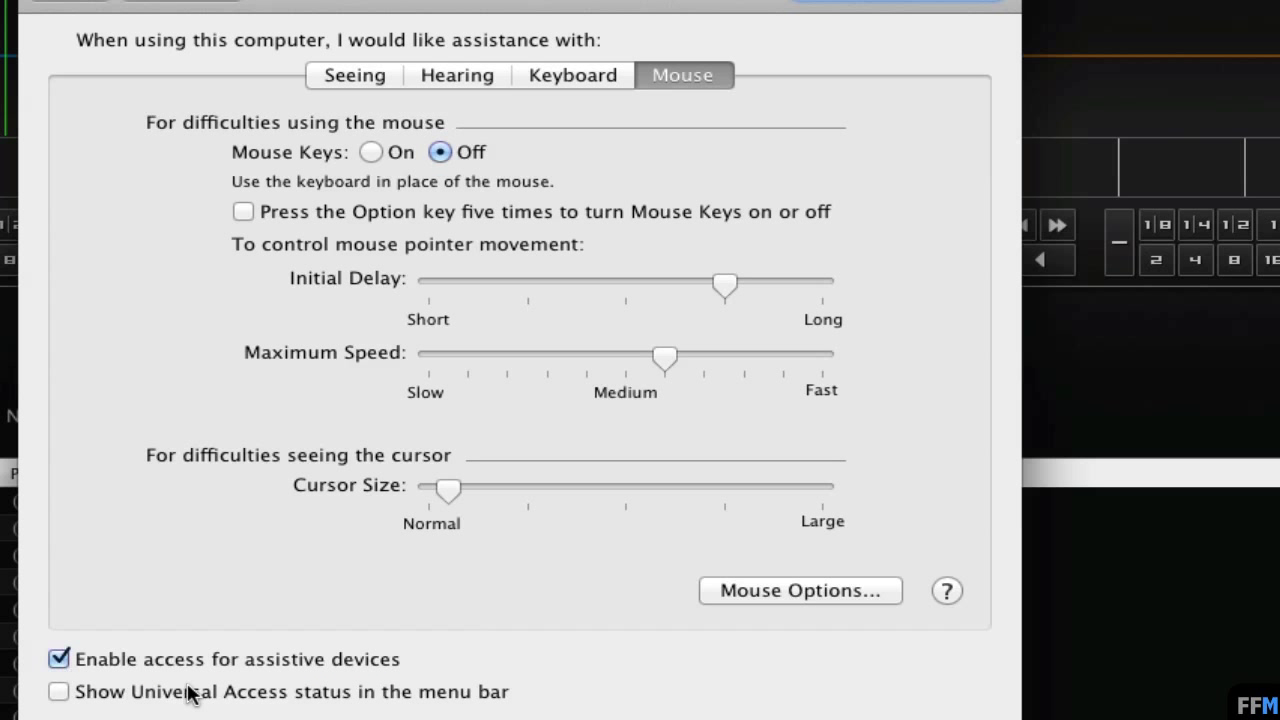
pyautogui.click(240, 4)
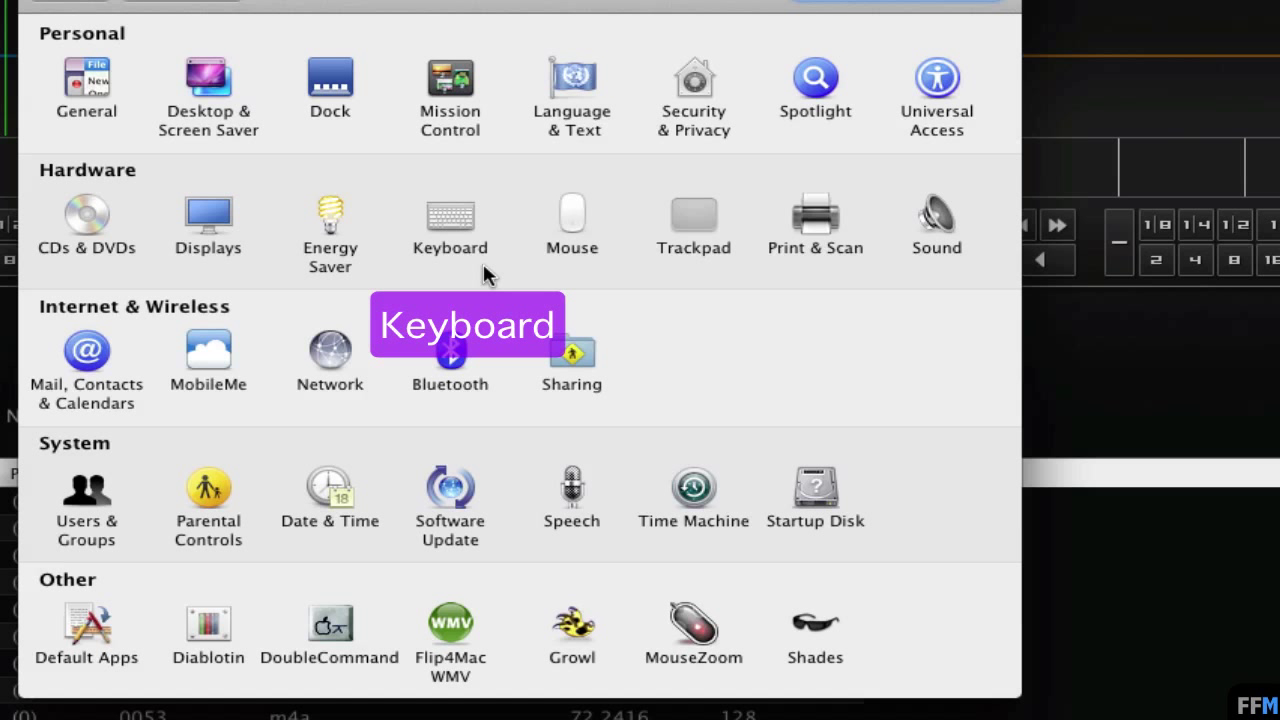
pyautogui.click(451, 215)
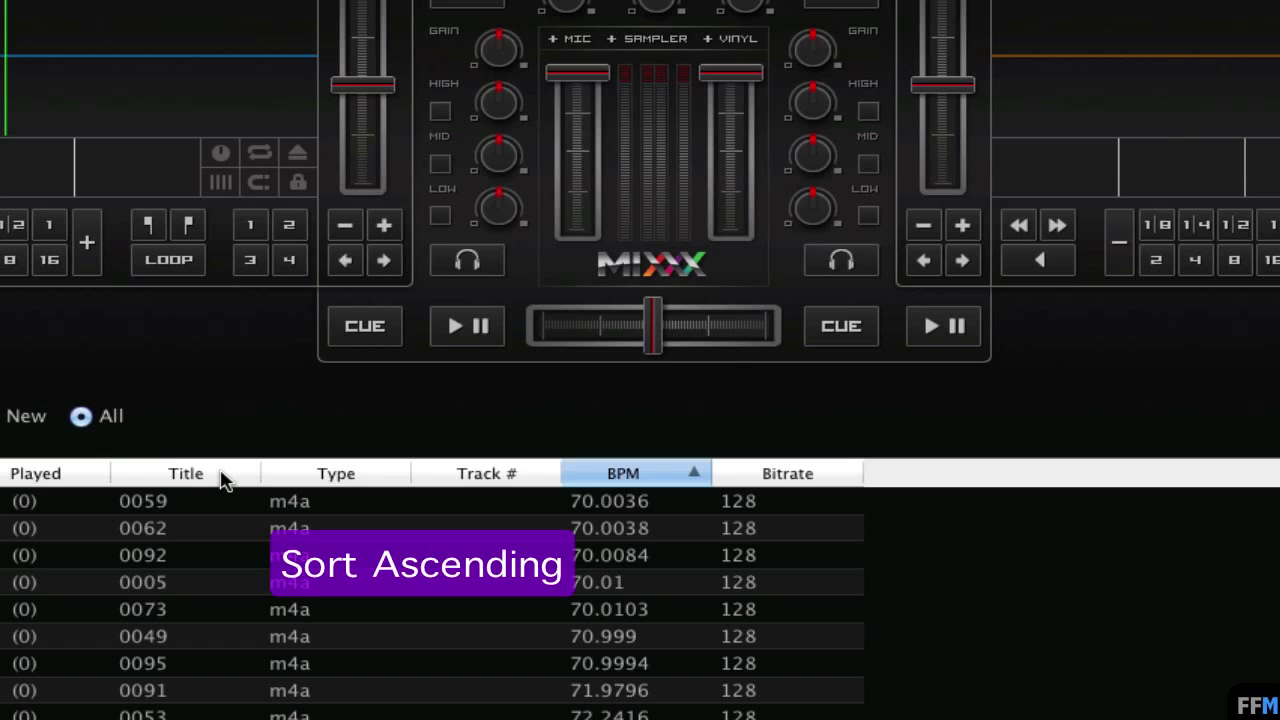
# Sort the Mixxx library by ascending title and open track 0001 in the Track Editor, moving its window clear.
pyautogui.click(224, 476)
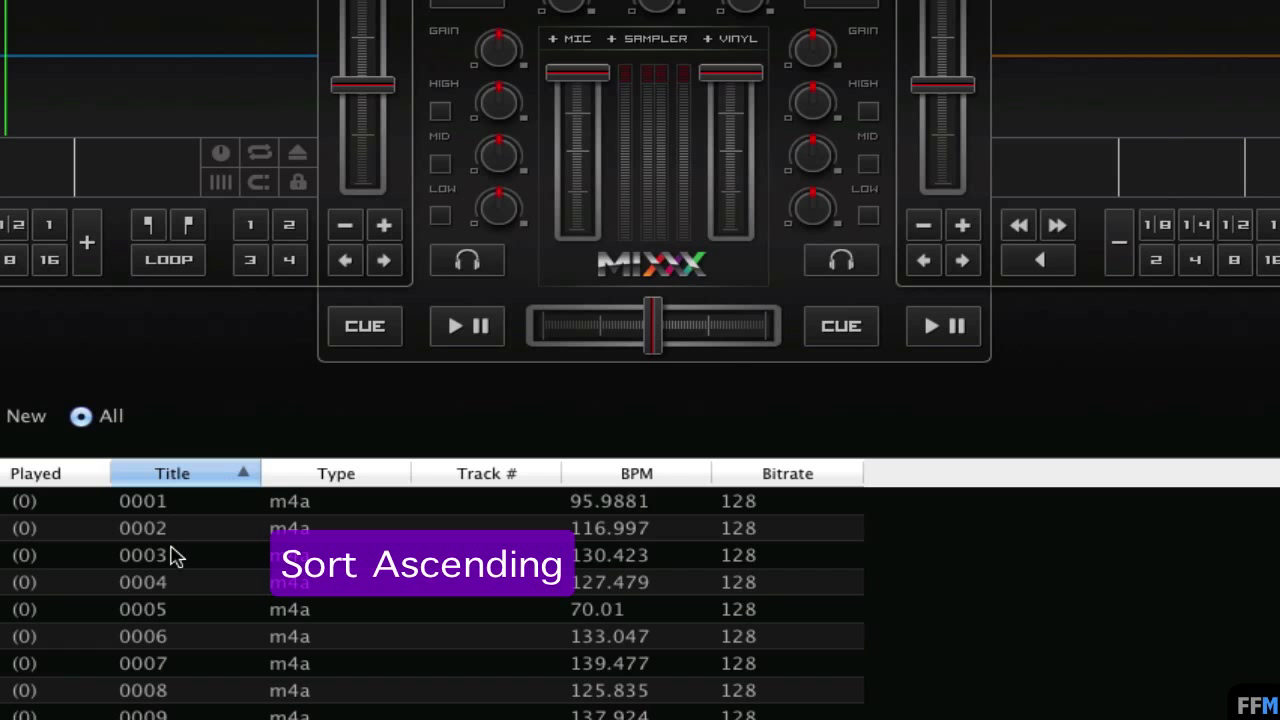
pyautogui.click(350, 505)
pyautogui.rightClick(350, 506)
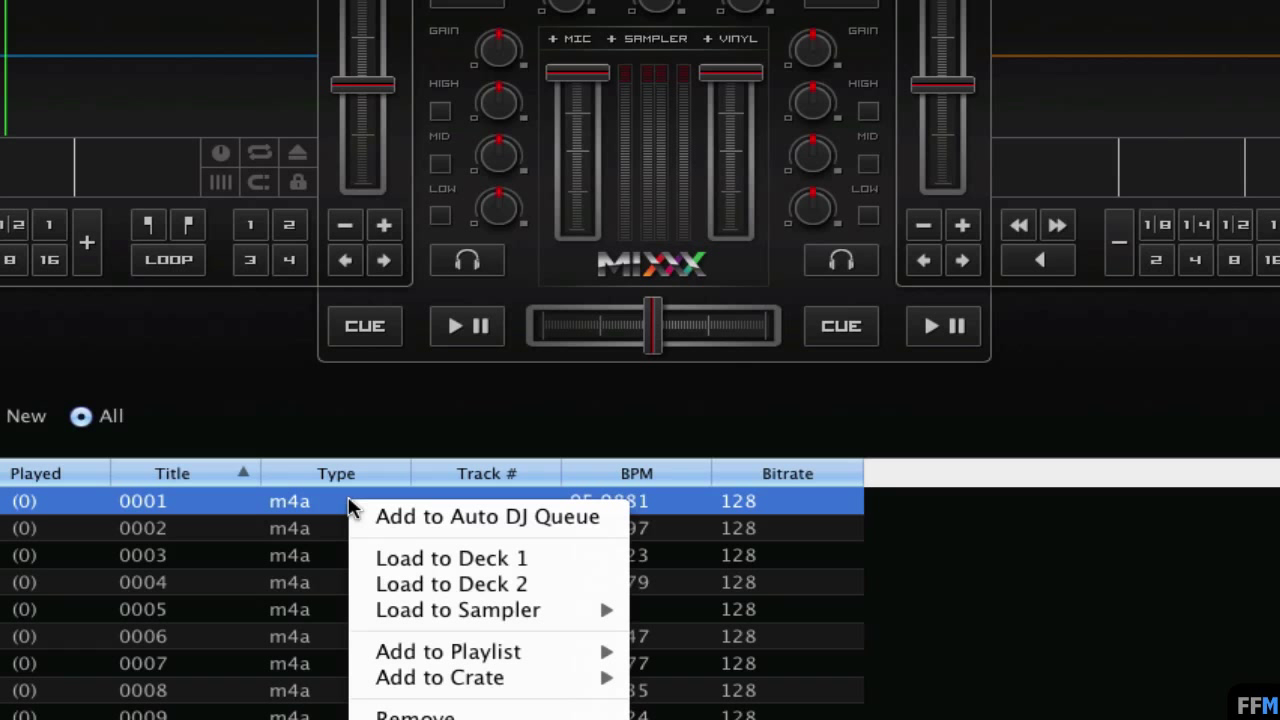
pyautogui.click(410, 717)
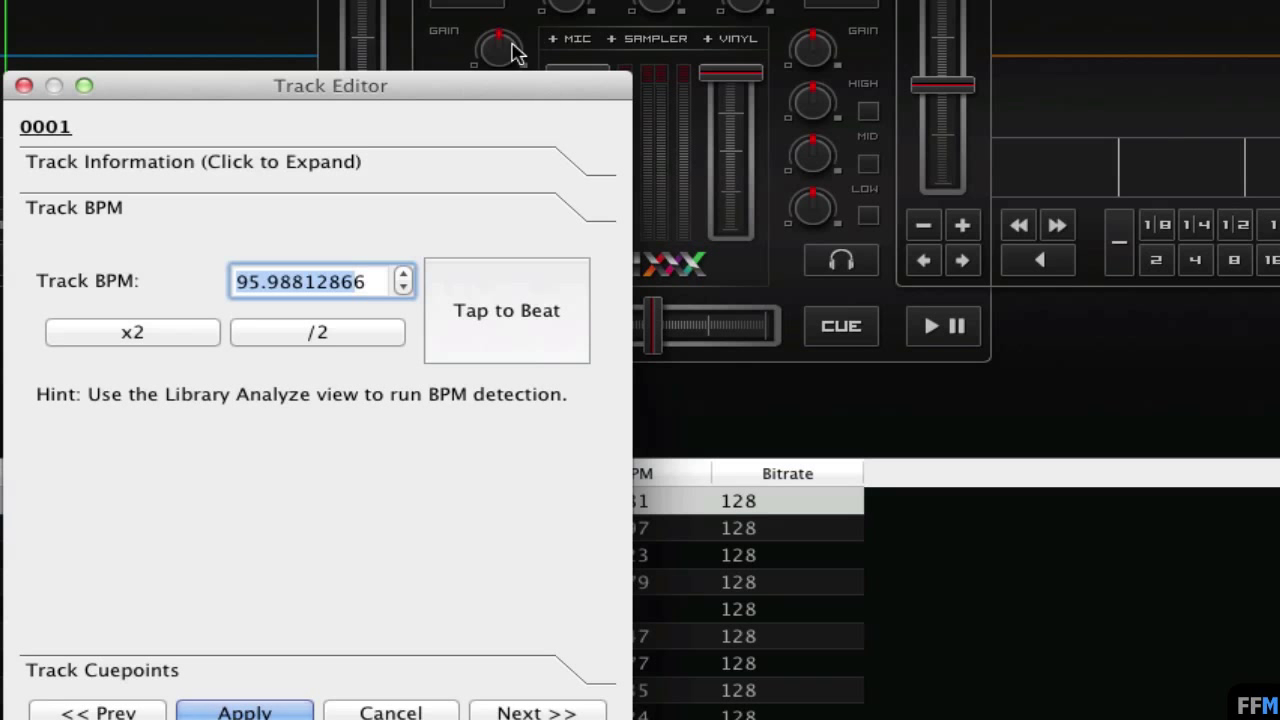
pyautogui.moveTo(487, 93); pyautogui.dragTo(714, 0)
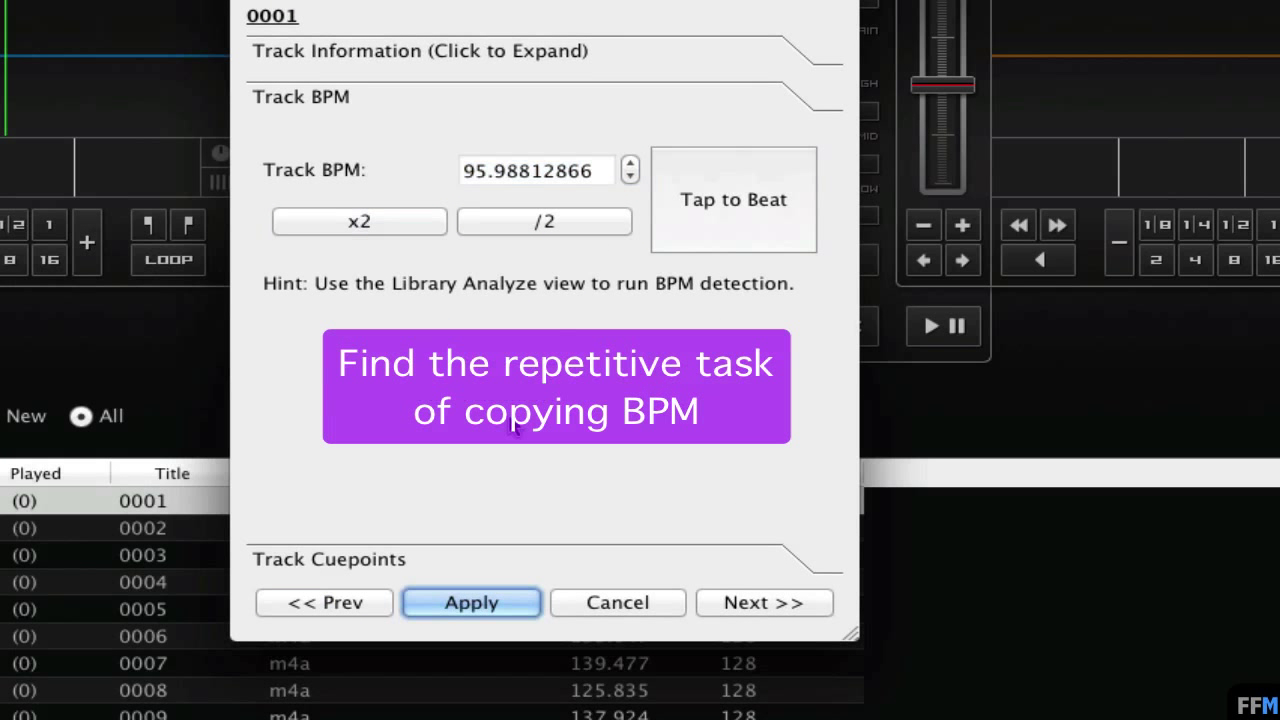
# Cycle the keyboard focus through the Track Editor's controls for track 0001 to examine the focus order.
pyautogui.press('Tab')
pyautogui.press('Tab')
pyautogui.press('Tab')
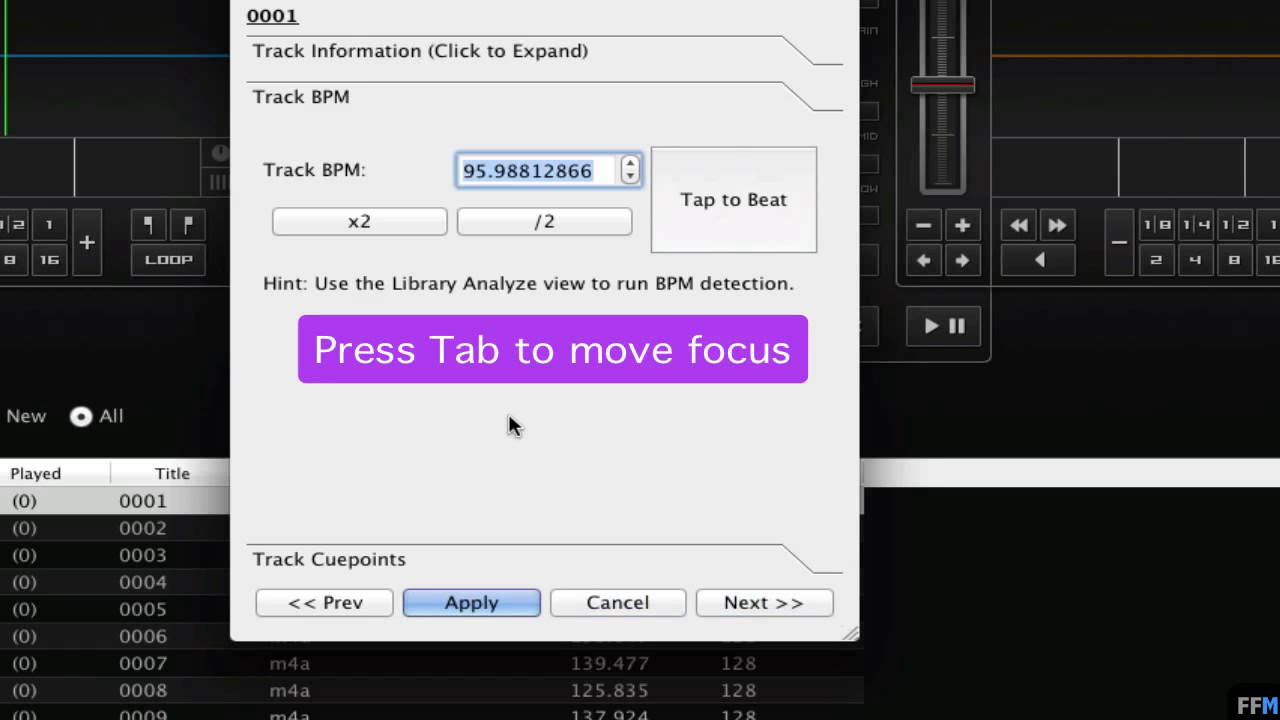
pyautogui.press('Tab')
pyautogui.press('Tab')
pyautogui.press('Tab')
pyautogui.press('Tab')
pyautogui.press('Tab')
pyautogui.press('Tab')
pyautogui.press('Tab')
pyautogui.press('Tab')
pyautogui.press('Tab')
pyautogui.press('Tab')
pyautogui.press('Tab')
pyautogui.press('Tab')
pyautogui.press('Tab')
pyautogui.press('Tab')
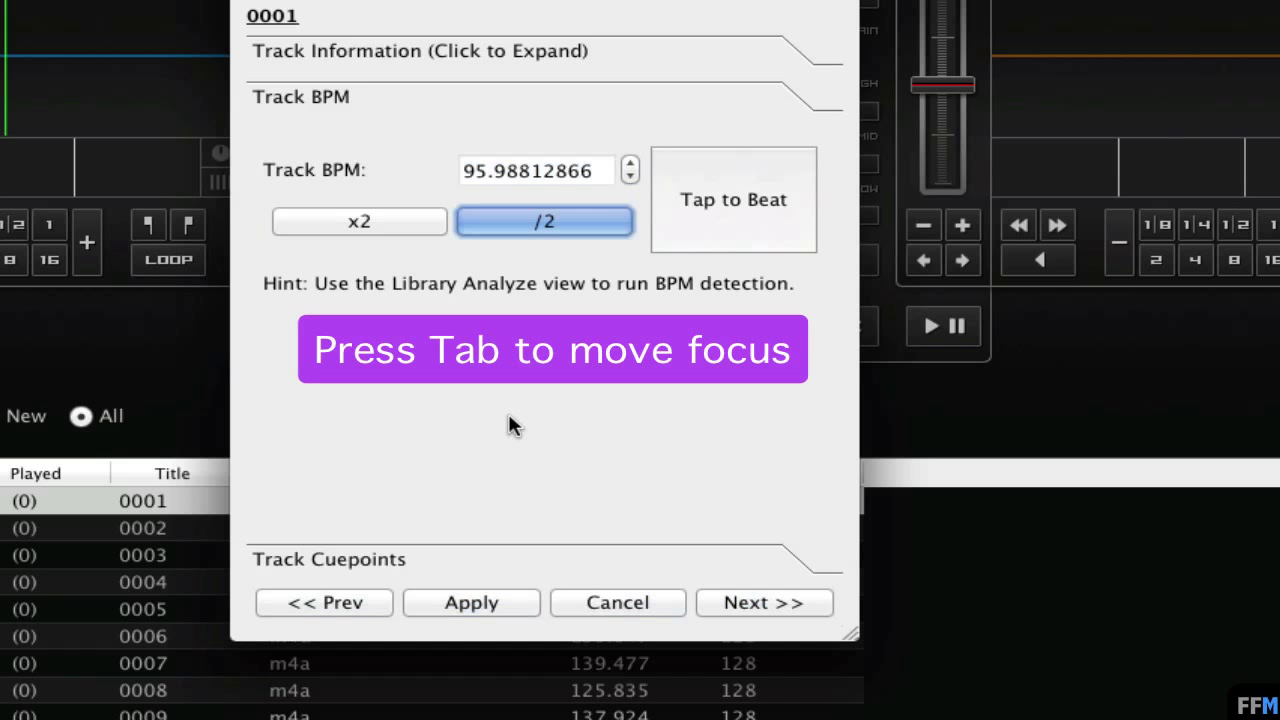
# Try advancing to track 0002 using only keyboard focus, and go back to track 0001.
pyautogui.press('Return')
pyautogui.press('Tab')
pyautogui.press('Tab')
pyautogui.press('Tab')
pyautogui.press('Tab')
pyautogui.press('Tab')
pyautogui.press('Tab')
pyautogui.press('Tab')
pyautogui.press('Tab')
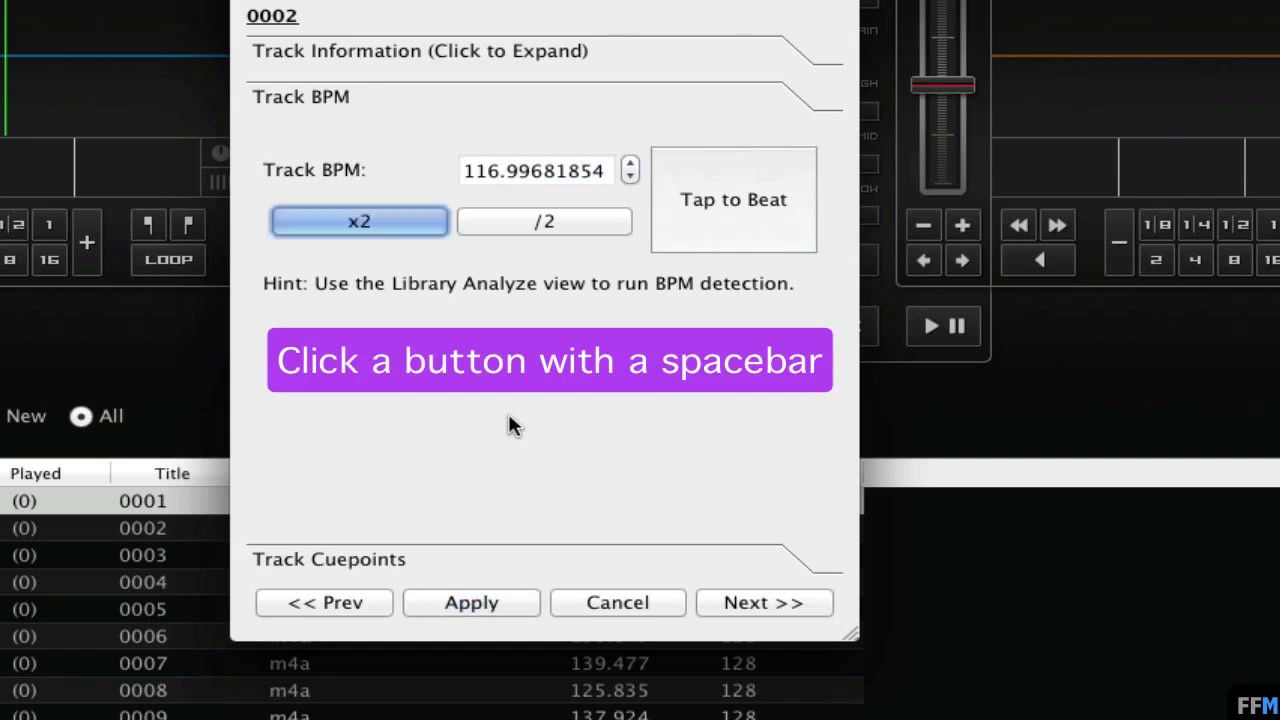
pyautogui.click(358, 600)
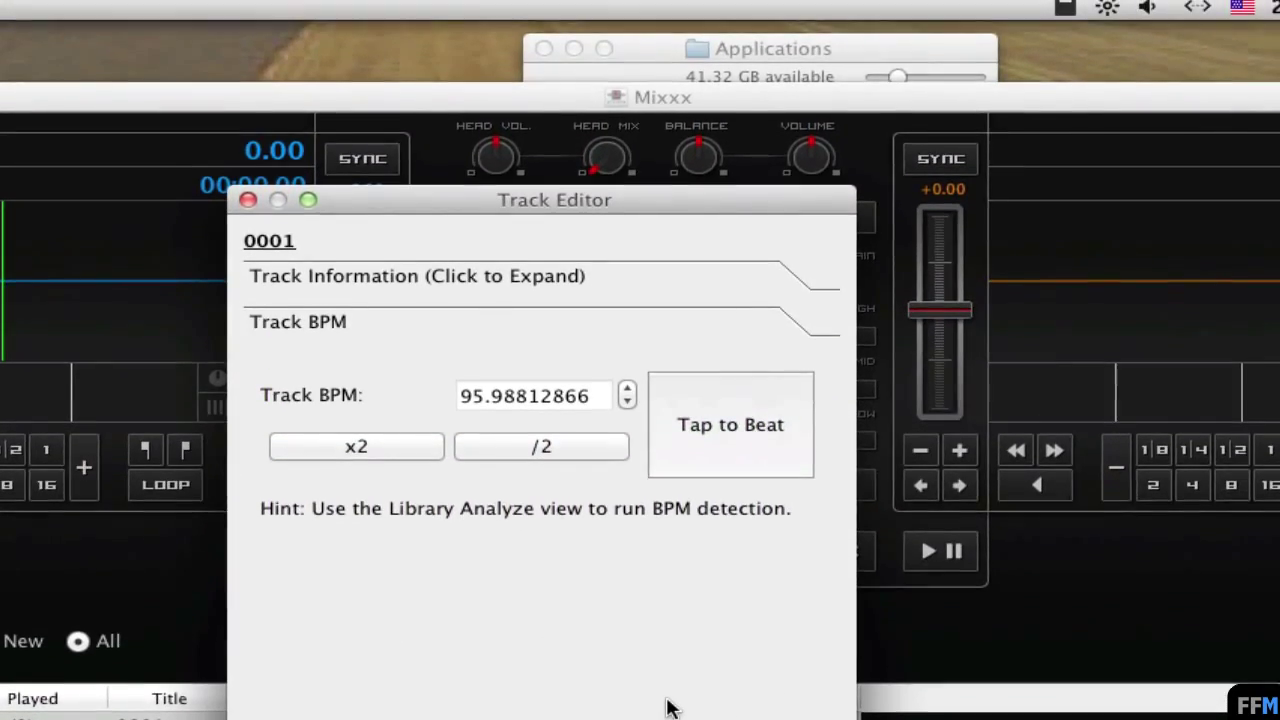
# Clear ClipMenu's clipboard history, confirm the clearing and check the history menu.
pyautogui.click(1066, 14)
pyautogui.click(1072, 116)
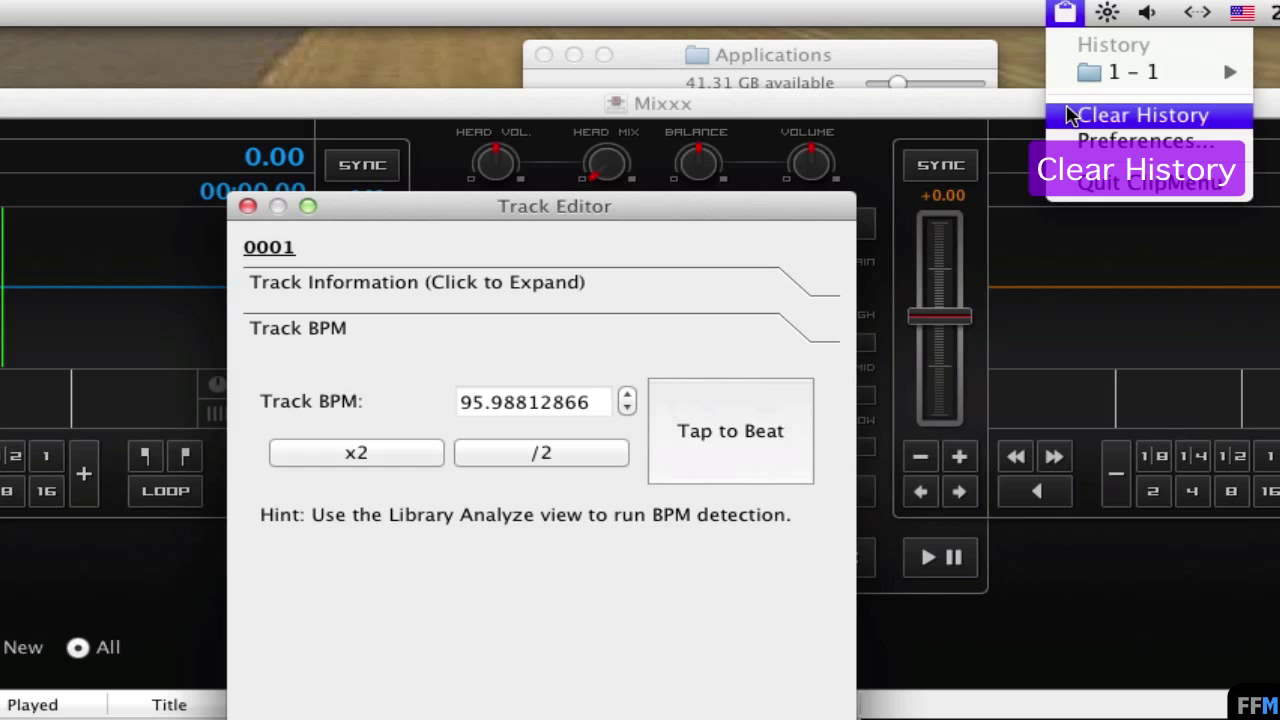
pyautogui.click(1072, 116)
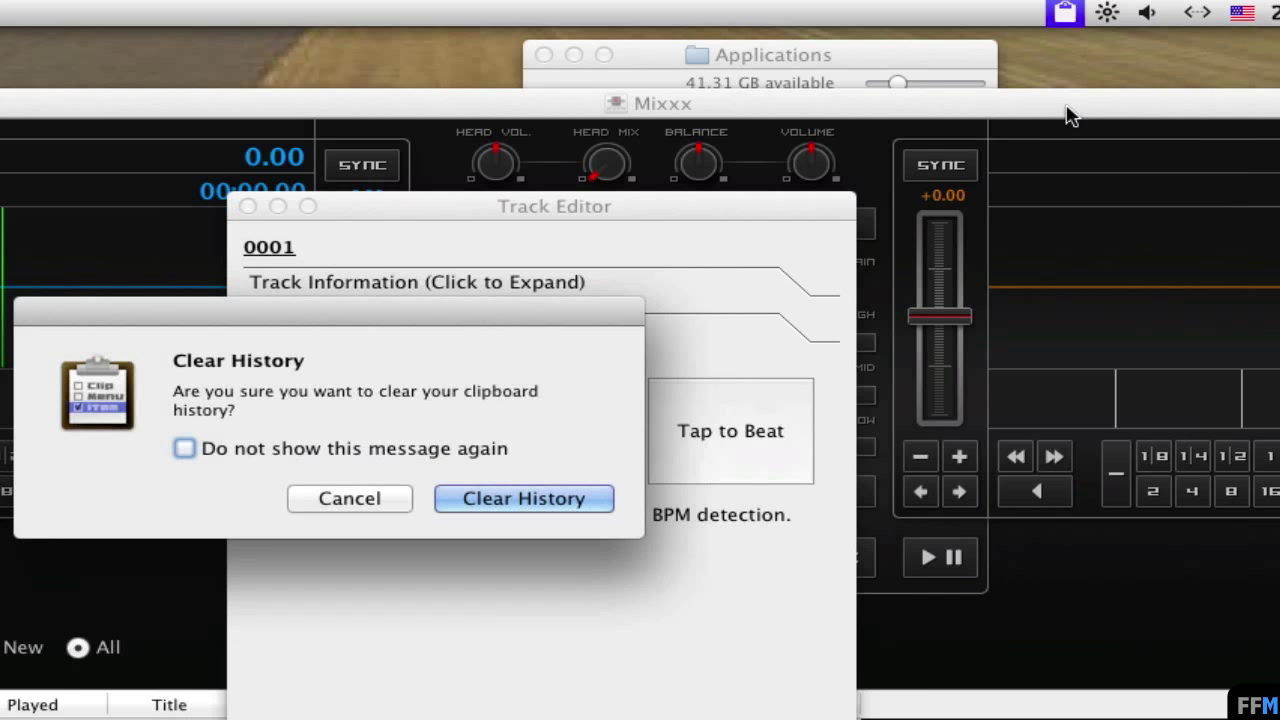
pyautogui.click(519, 496)
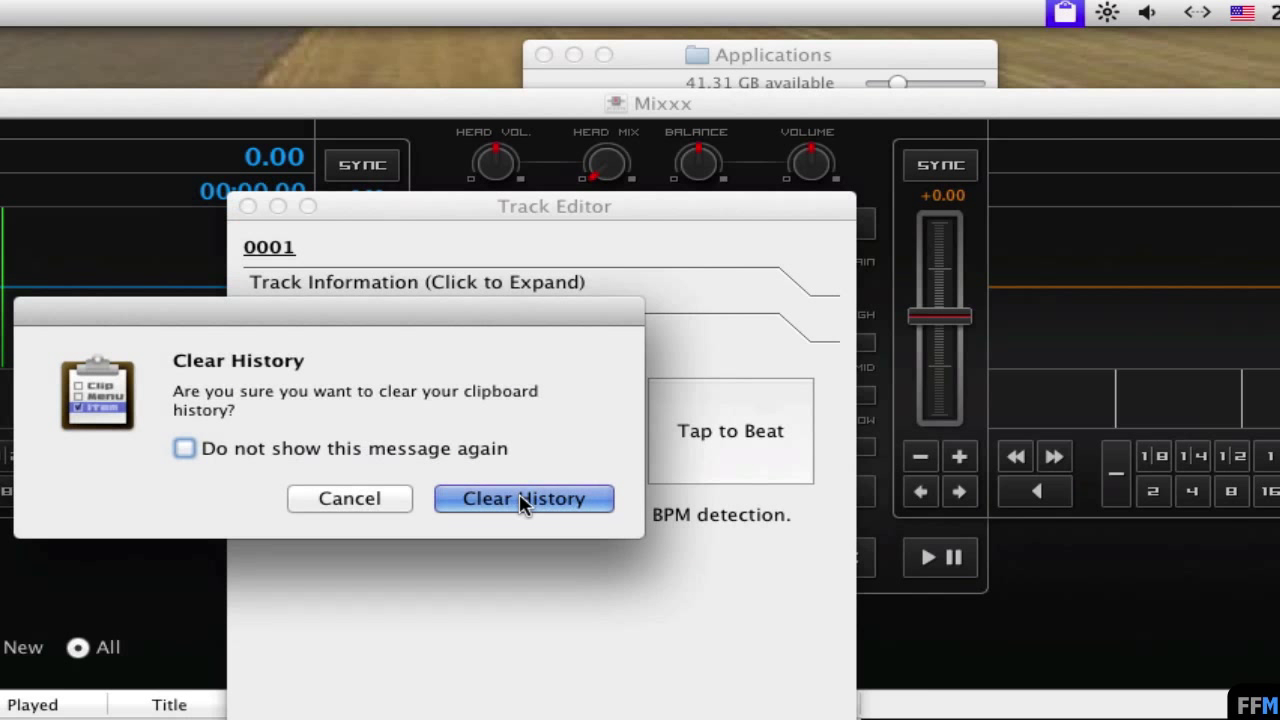
pyautogui.click(1064, 12)
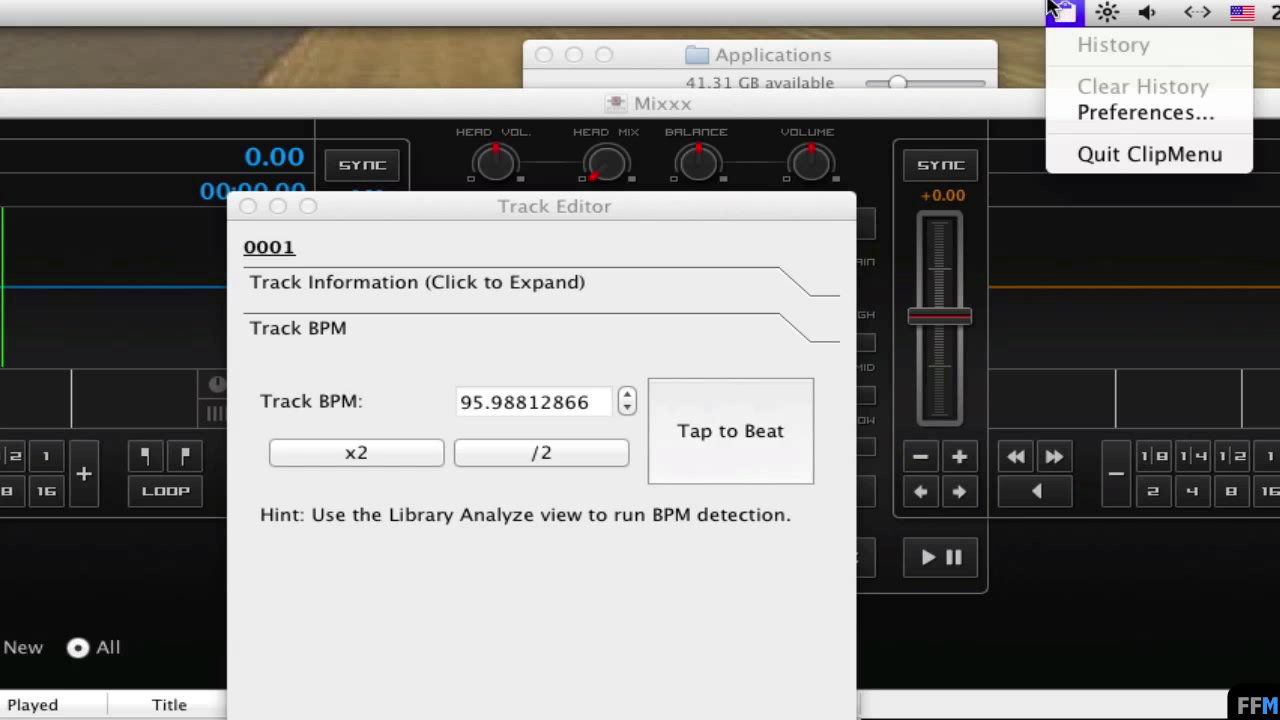
# Switch to the Applications folder, find MadRuby and open it.
pyautogui.click(910, 58)
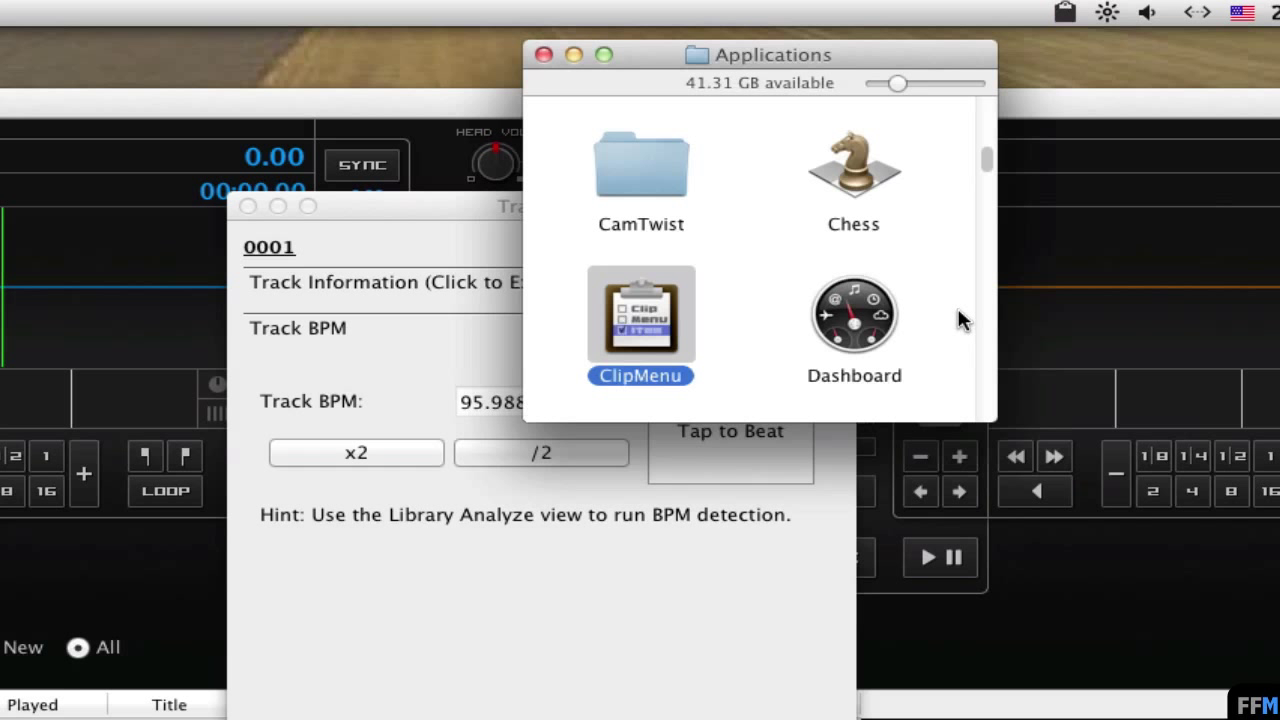
pyautogui.press('m')
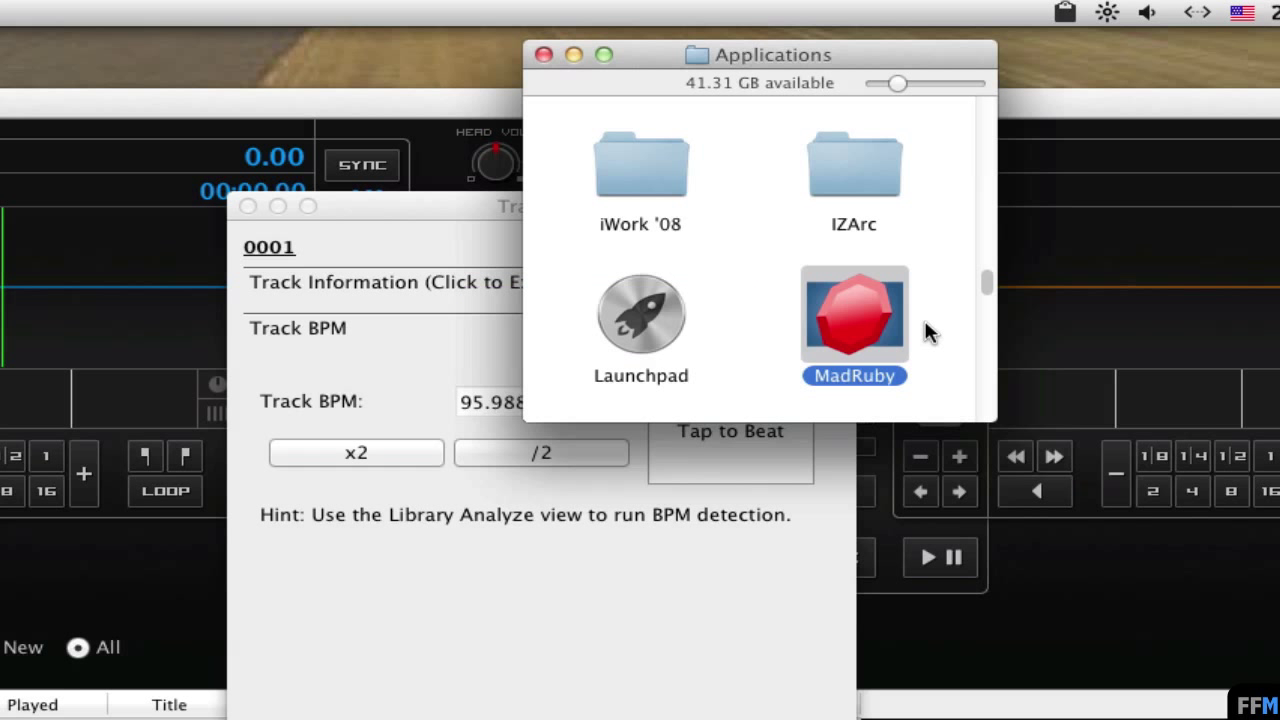
pyautogui.rightClick(891, 281)
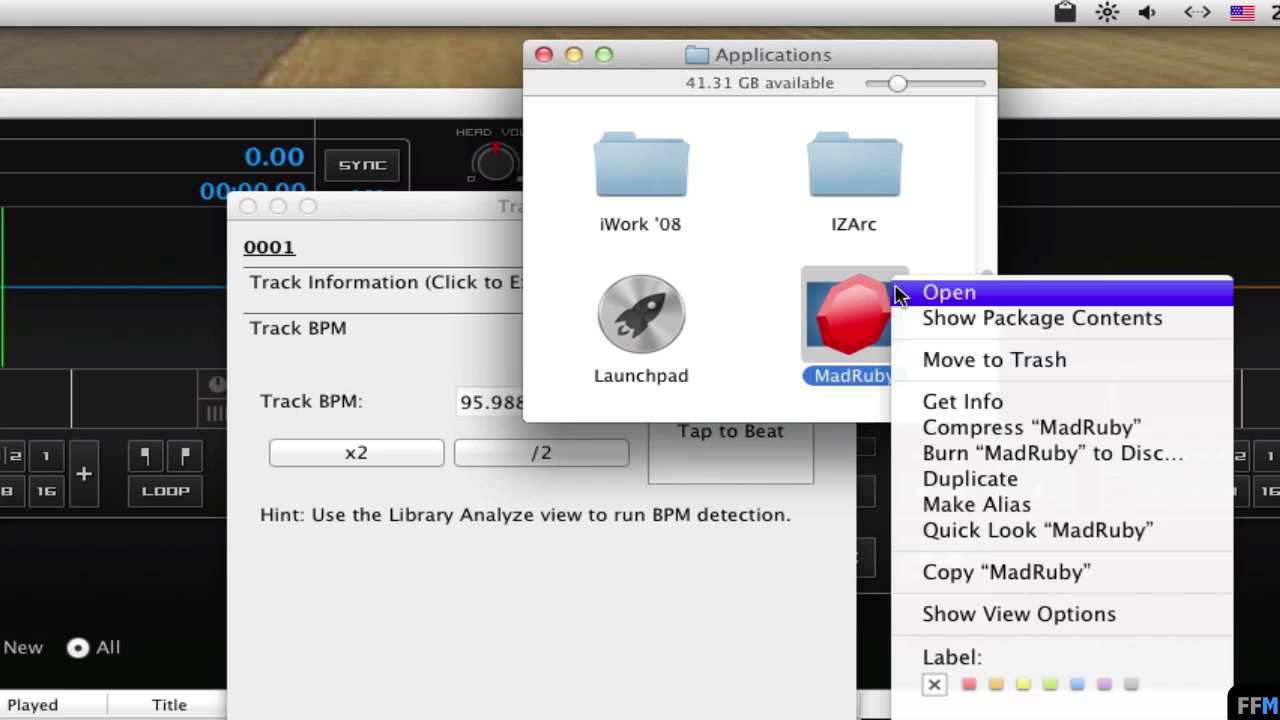
pyautogui.click(899, 292)
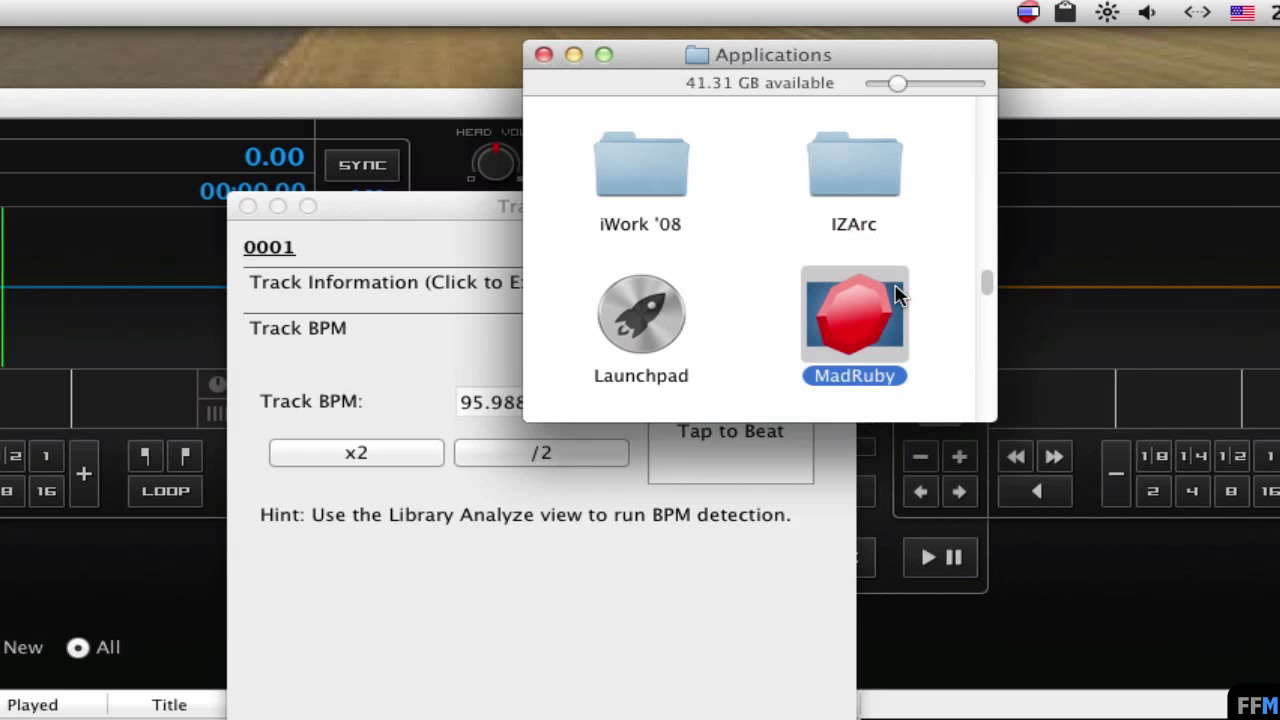
# In MadRuby's preferences, assign the shortcut Control+Shift+S to Start Recording and Control+Shift+W to Stop Recording.
pyautogui.click(1024, 12)
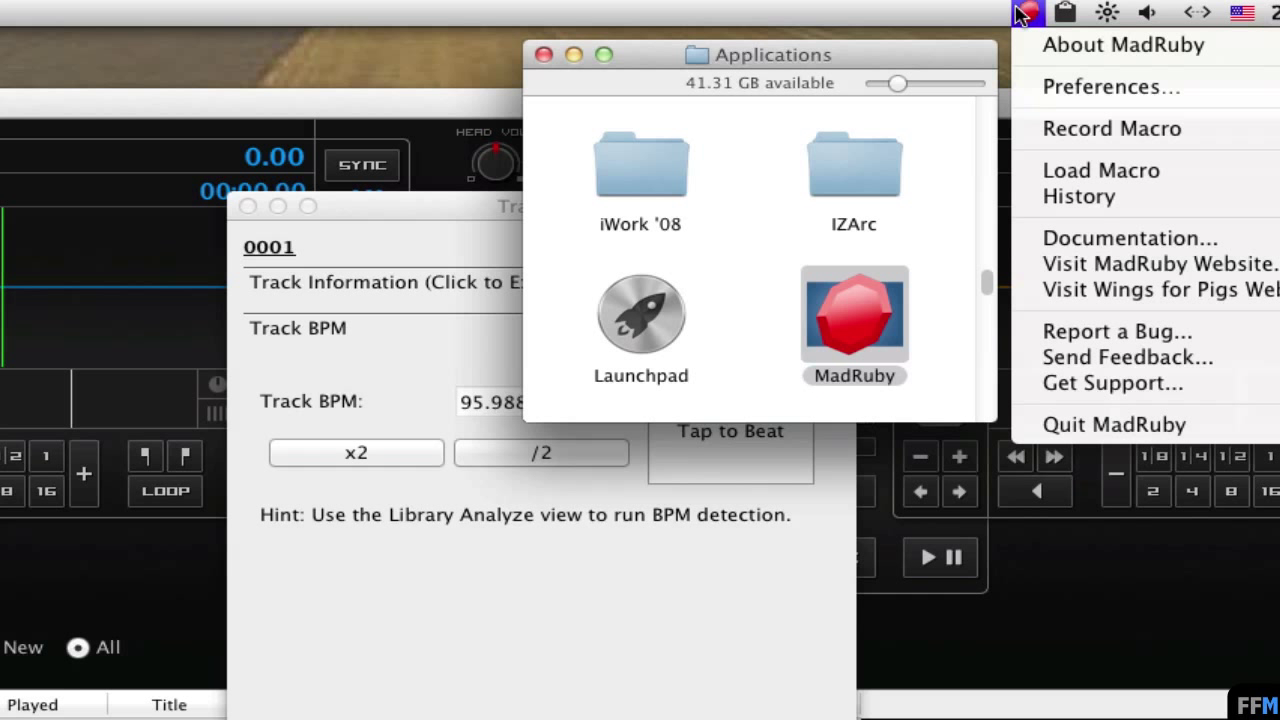
pyautogui.click(1022, 88)
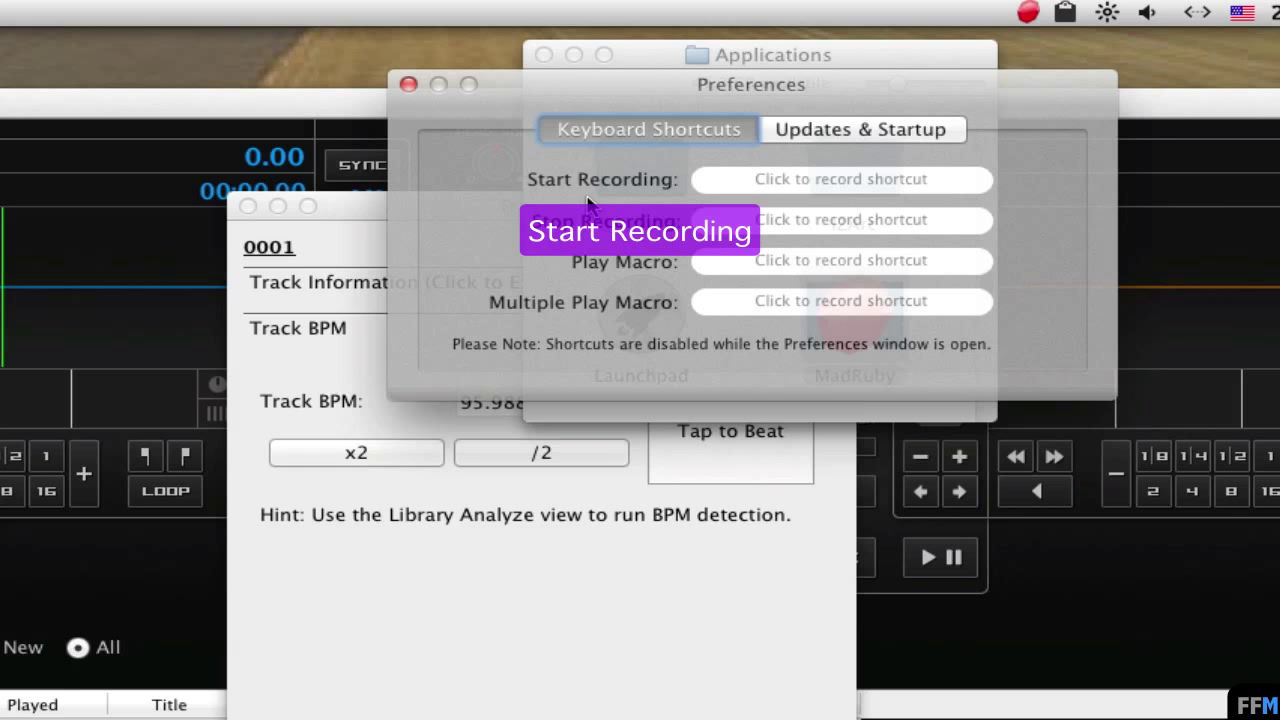
pyautogui.click(818, 180)
pyautogui.hotkey('ctrl', 'shift', 's')
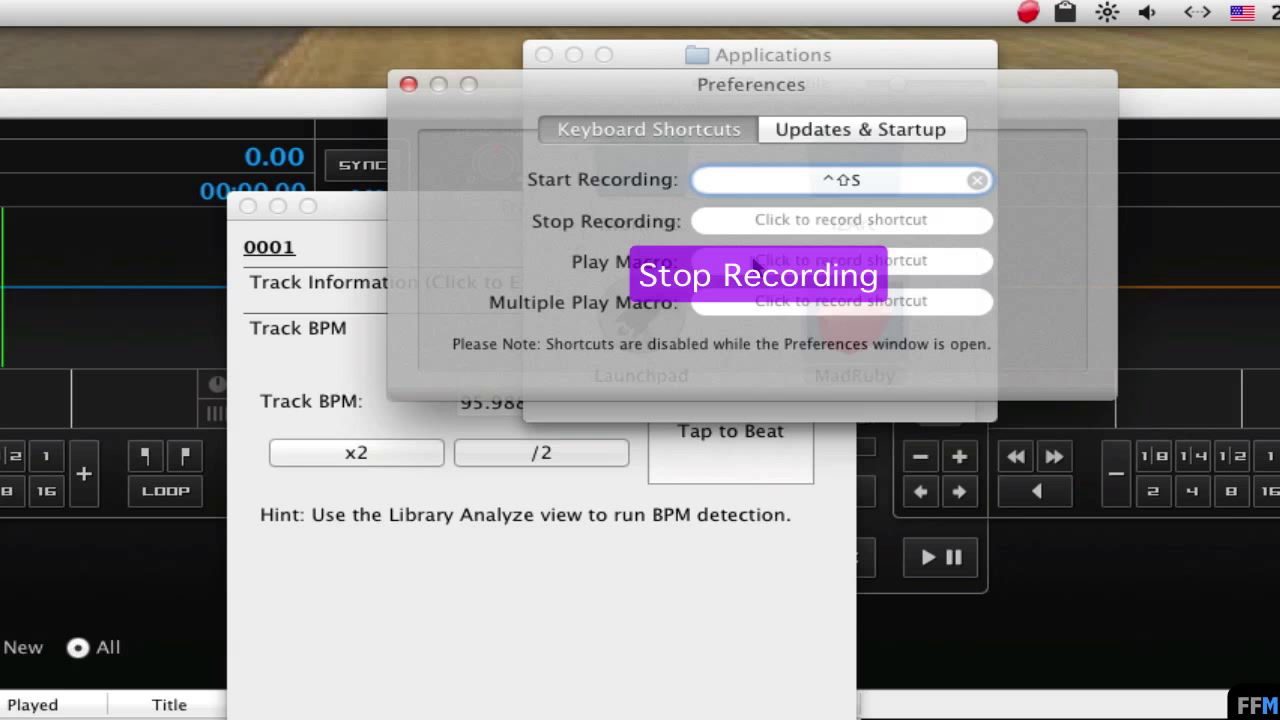
pyautogui.click(845, 217)
pyautogui.hotkey('ctrl', 'shift', 'a')
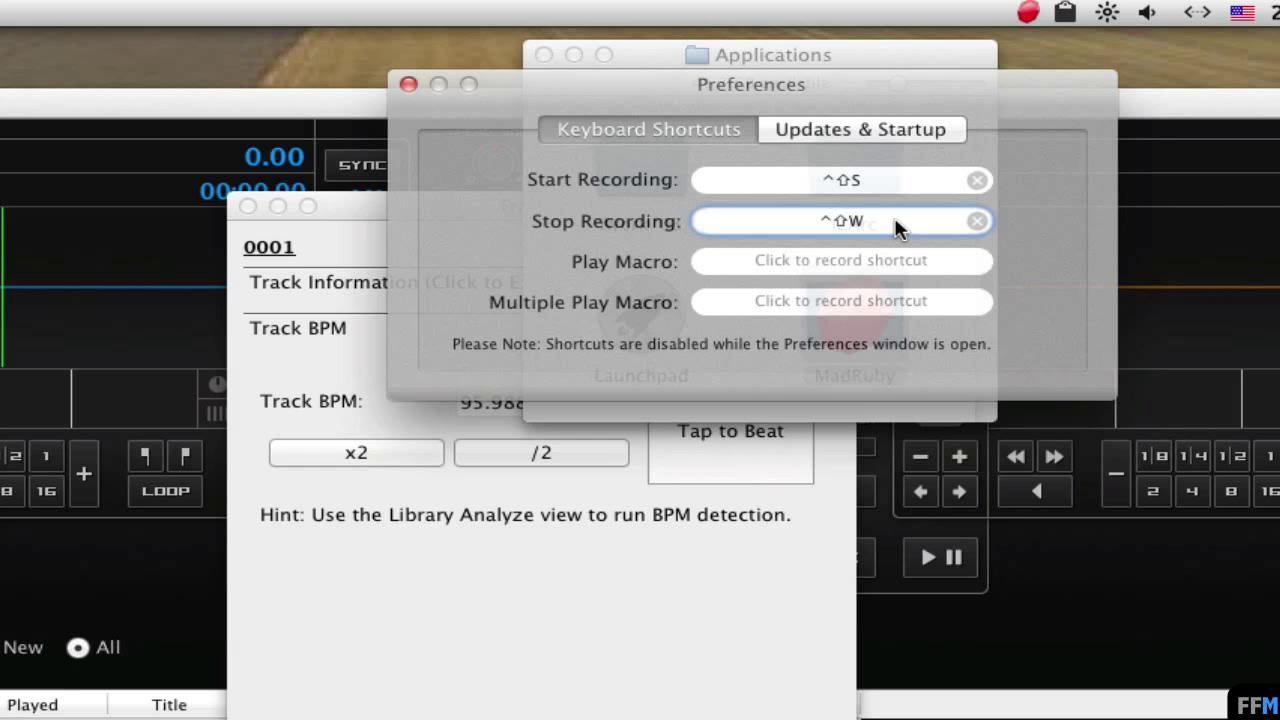
# Assign Control+Shift+P to Play Macro and Control+Shift+M to Multiple Play Macro, and close the preferences.
pyautogui.click(836, 260)
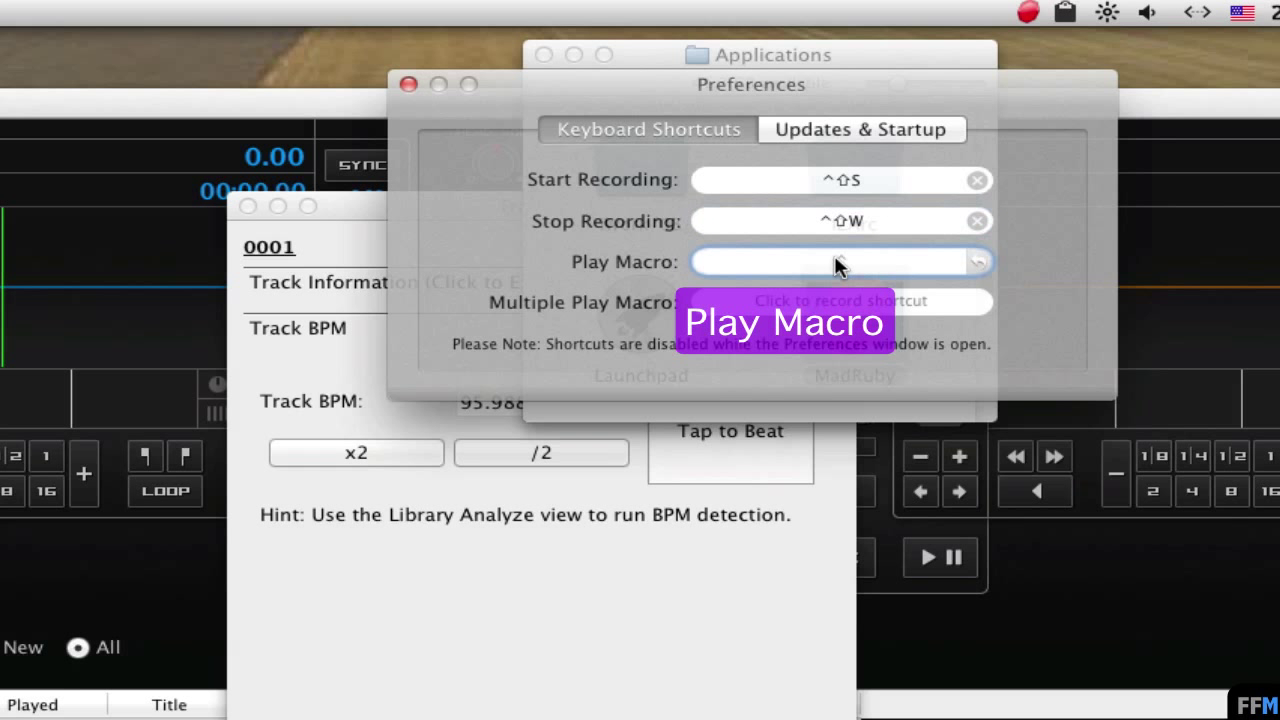
pyautogui.hotkey('ctrl', 'shift', 'p')
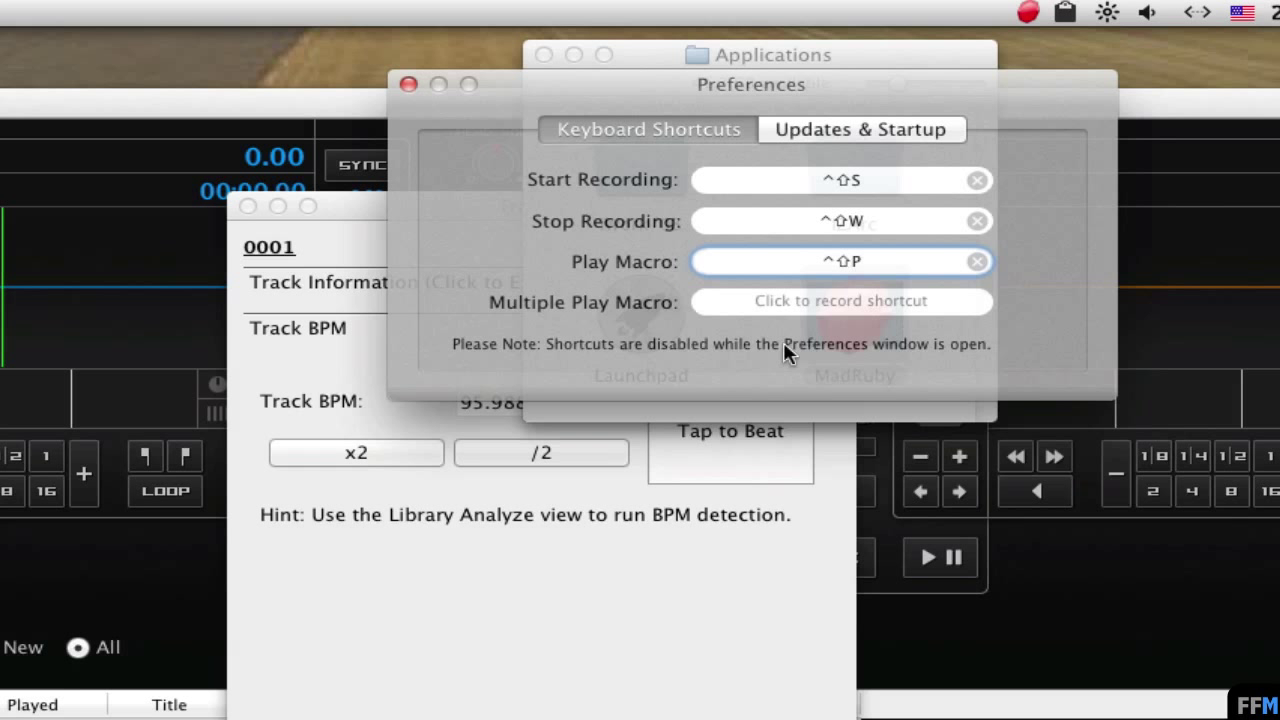
pyautogui.click(846, 305)
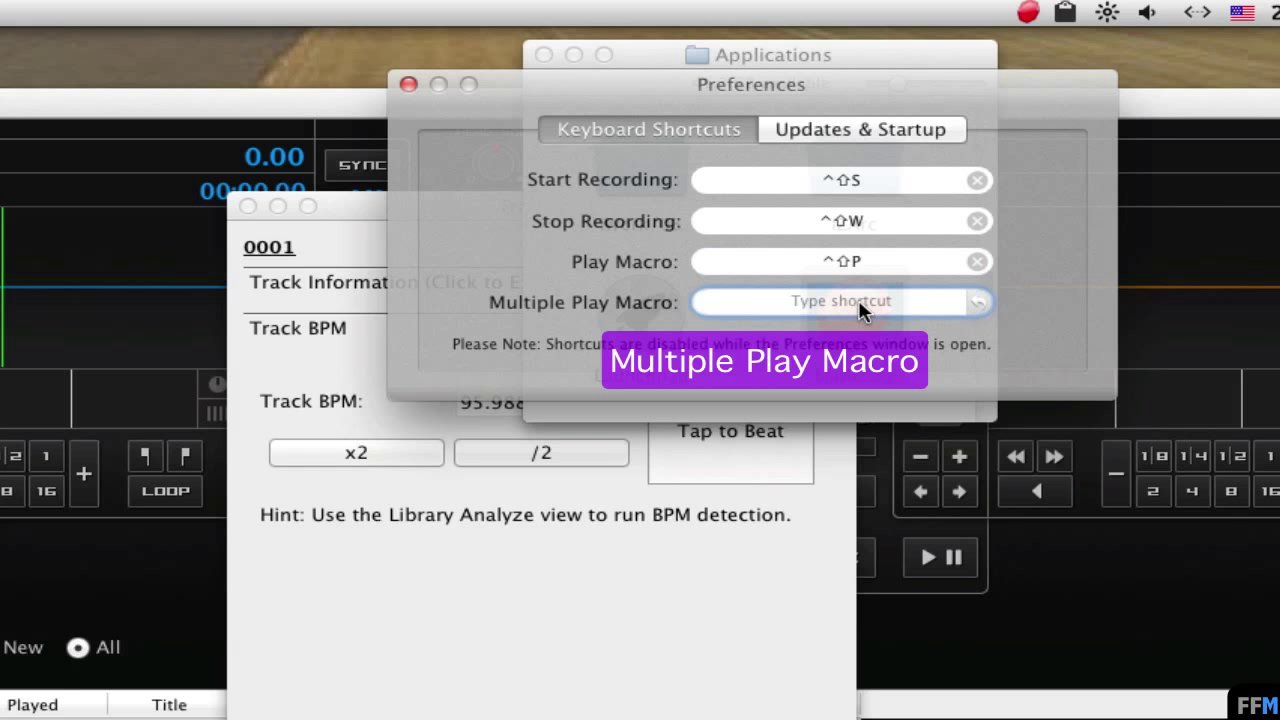
pyautogui.hotkey('ctrl', 'shift', 'm')
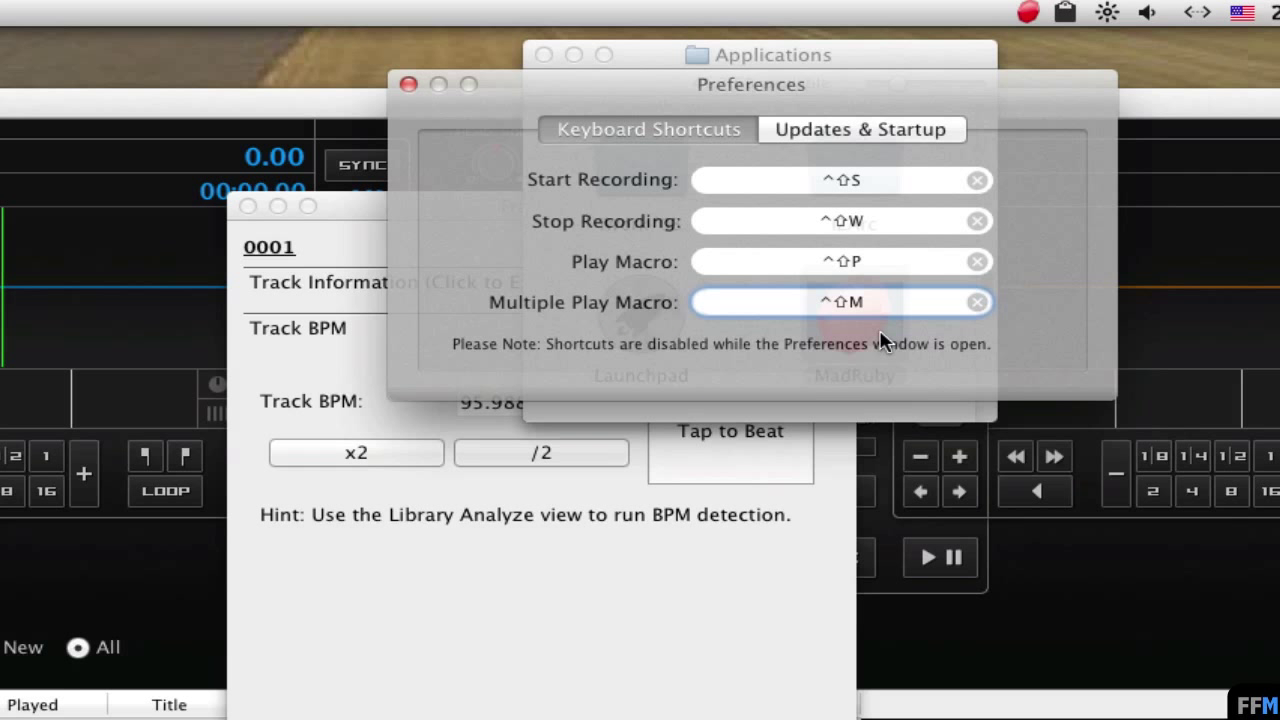
pyautogui.click(408, 86)
# Return to Mixxx's Track Editor and, as part of the macro recording, copy track 0001's BPM using keyboard focus.
pyautogui.click(415, 205)
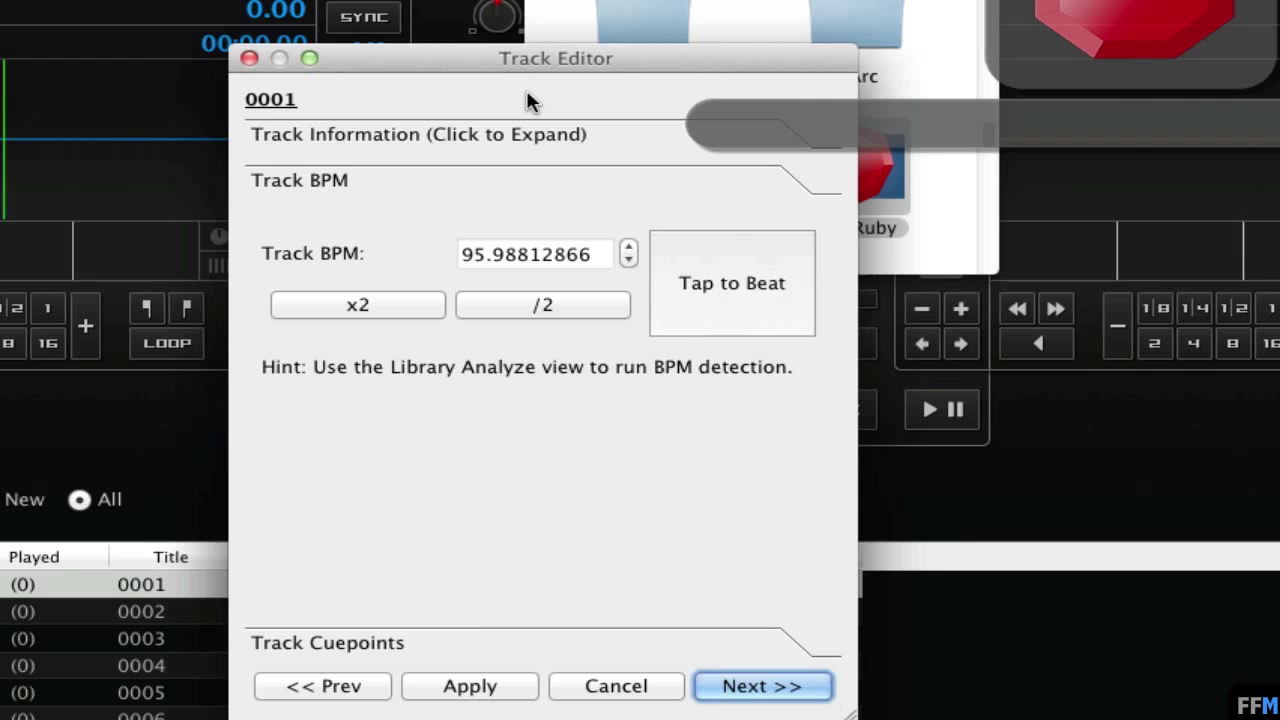
pyautogui.press('Tab')
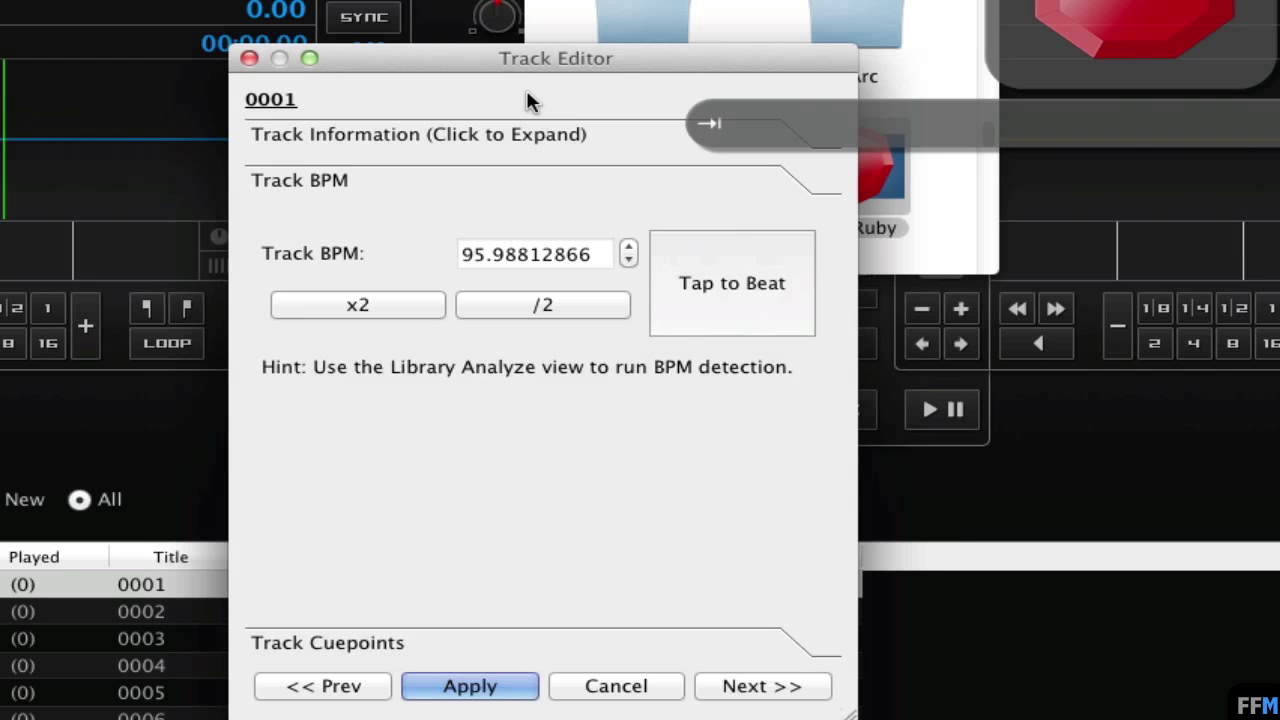
pyautogui.press('Tab')
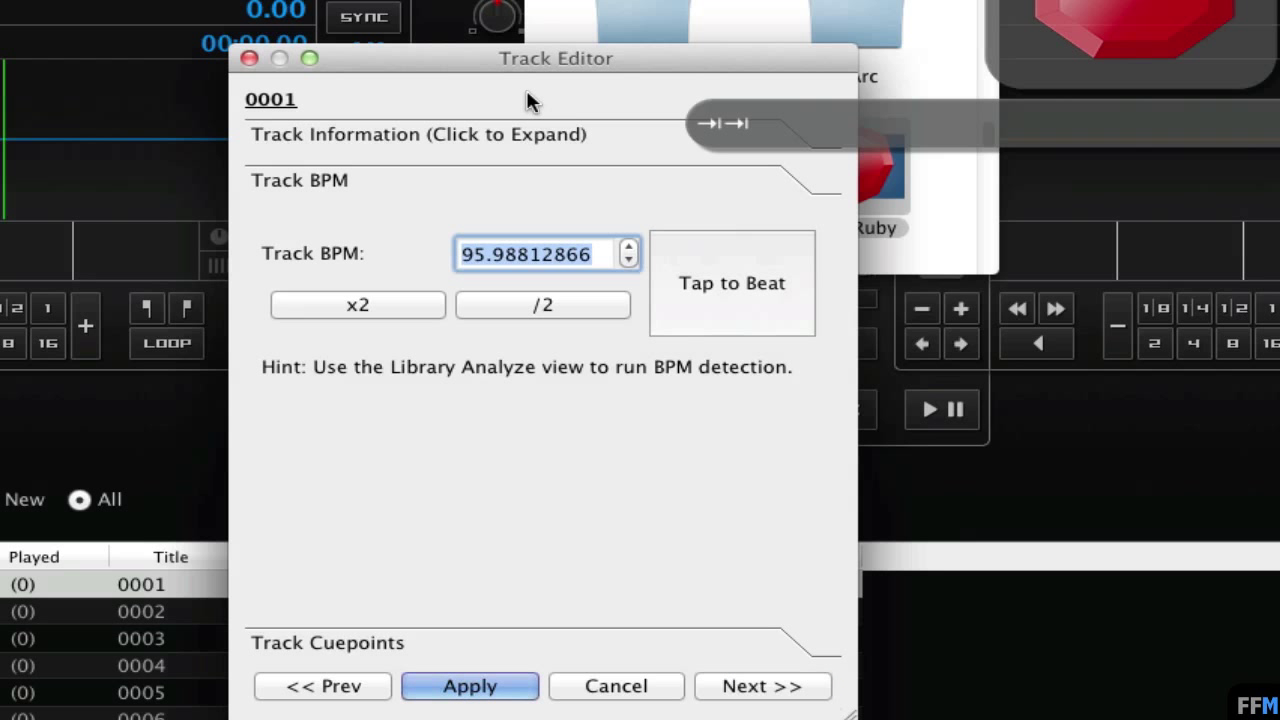
pyautogui.press('super+c')
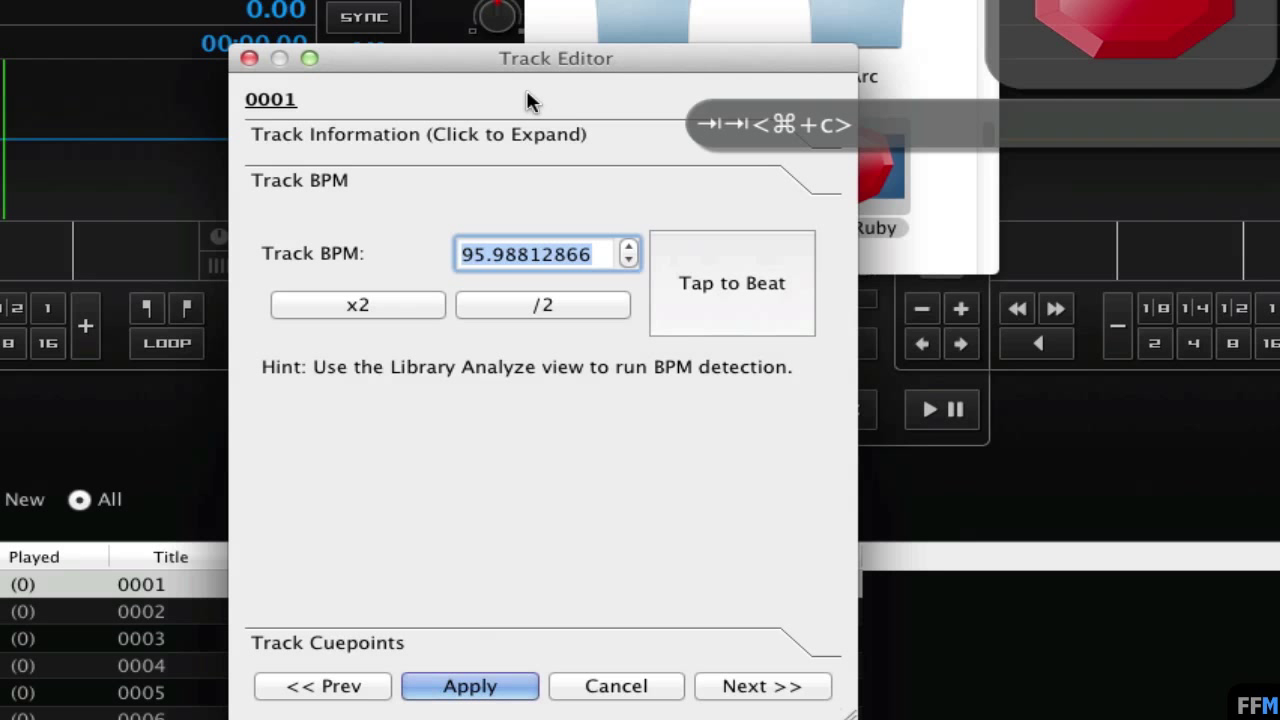
# Complete the recorded sequence by advancing the Track Editor to track 0002 using only keyboard focus.
pyautogui.press('Tab')
pyautogui.press('Tab')
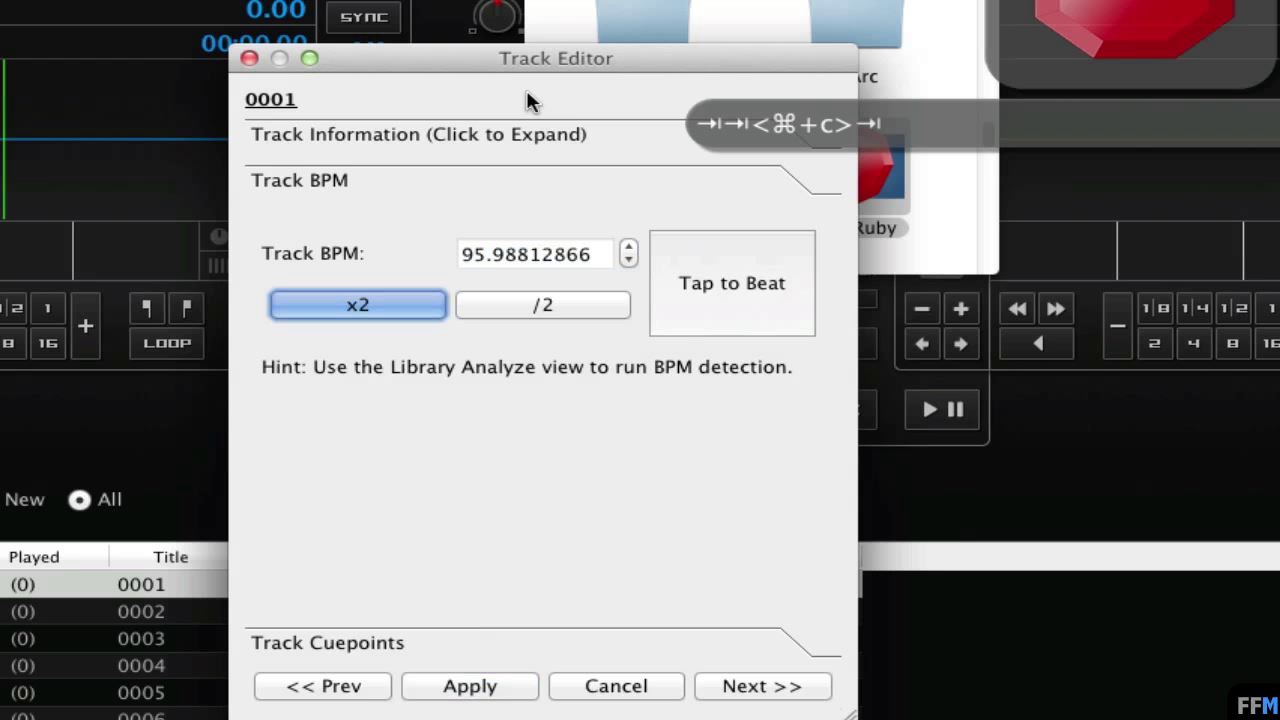
pyautogui.press('Tab')
pyautogui.press('Tab')
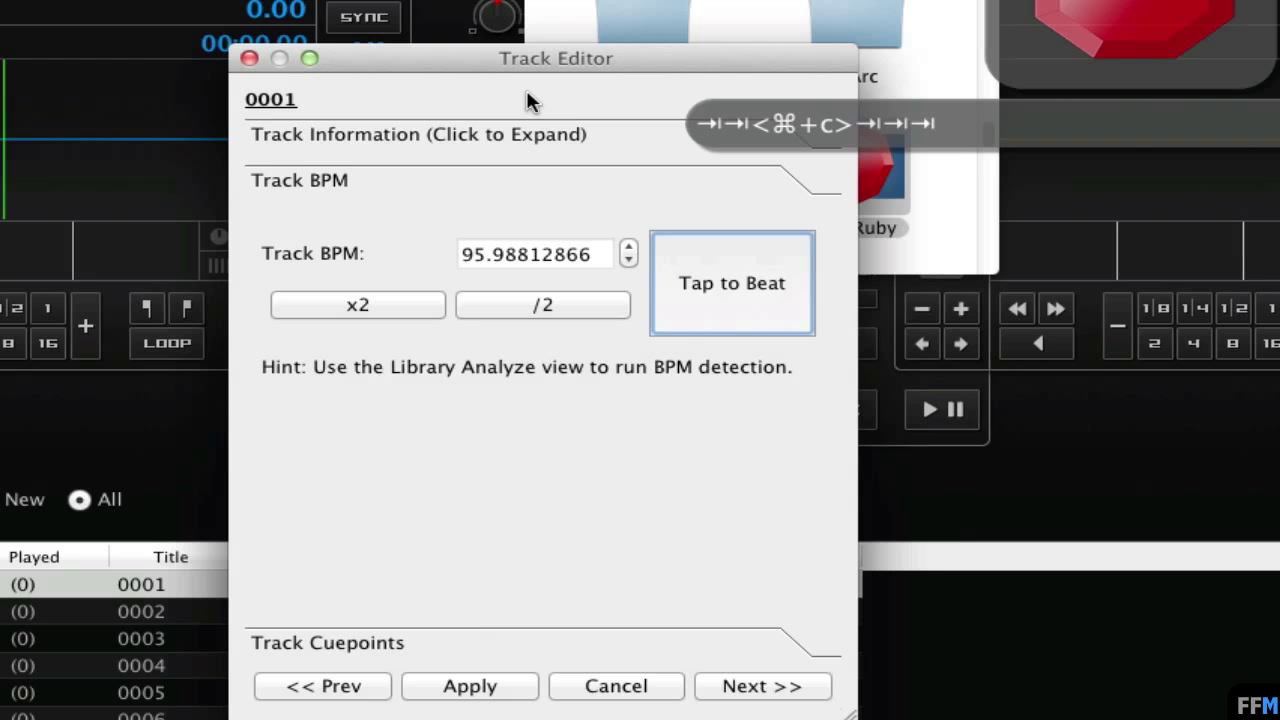
pyautogui.press('Tab')
pyautogui.press('Tab')
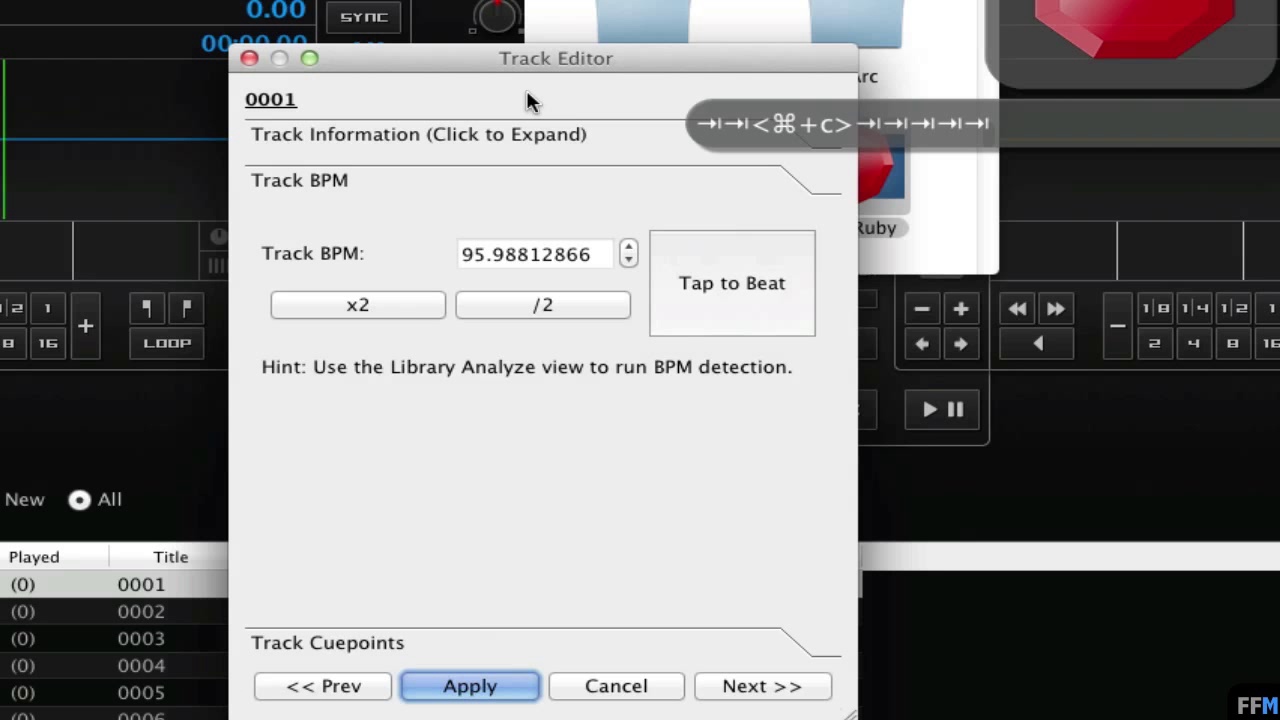
pyautogui.press('Tab')
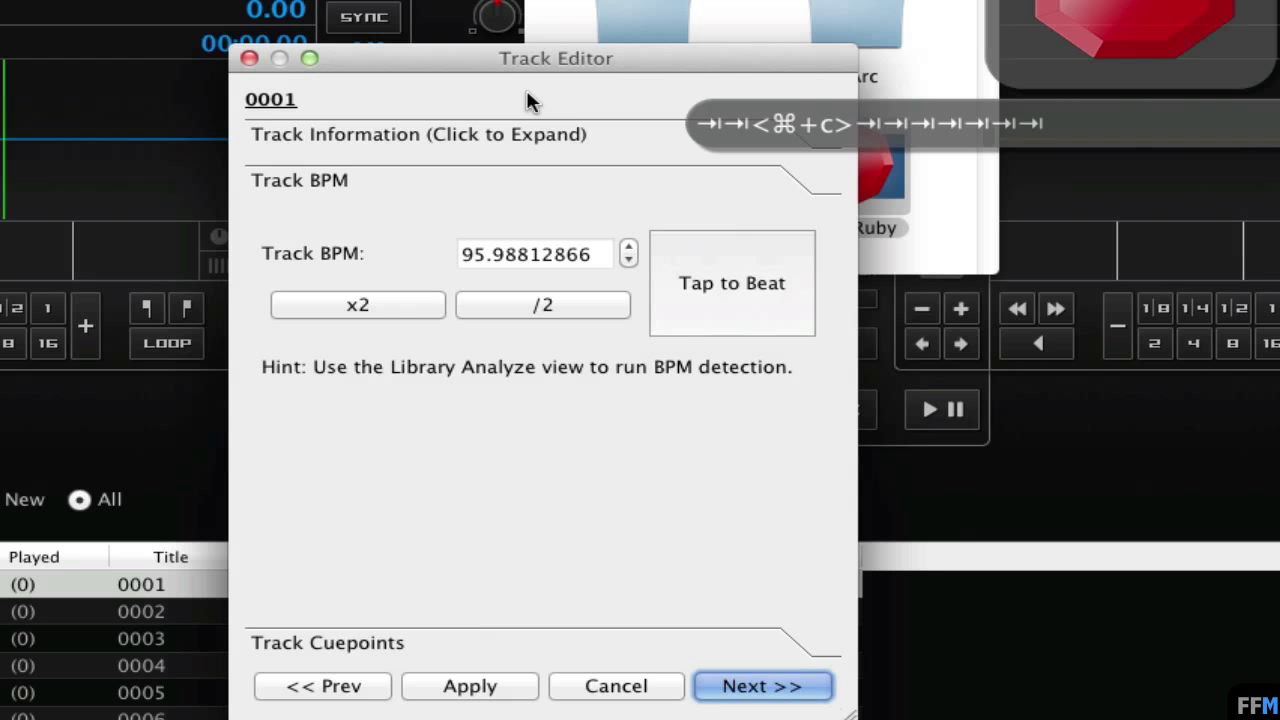
pyautogui.press('space')
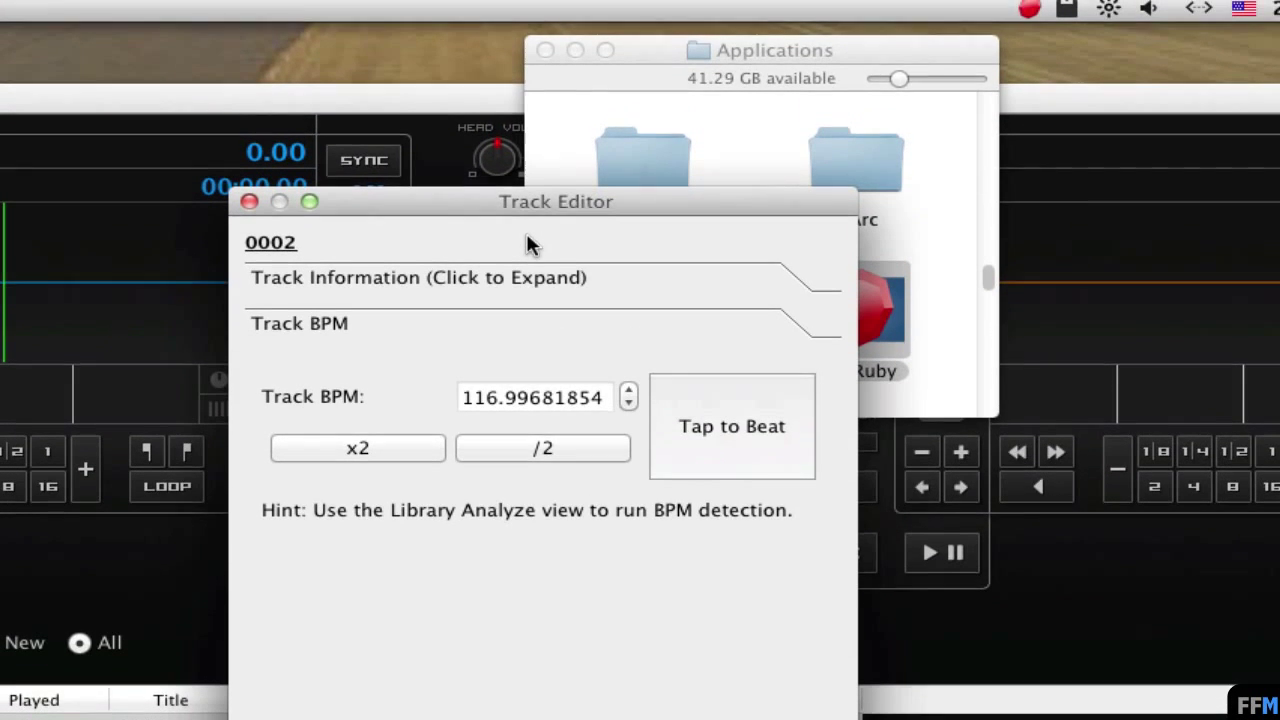
# Save the recorded MadRuby macro to the Desktop as "copy bpm".
pyautogui.click(1029, 9)
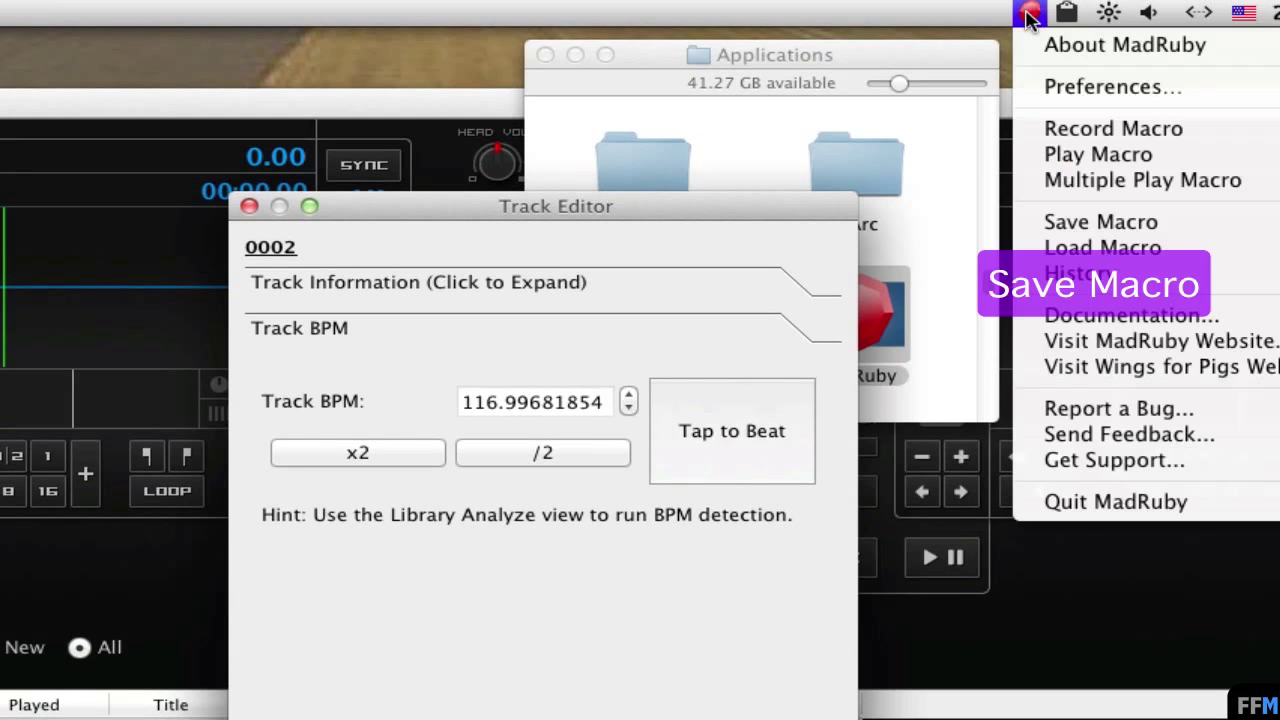
pyautogui.click(1024, 232)
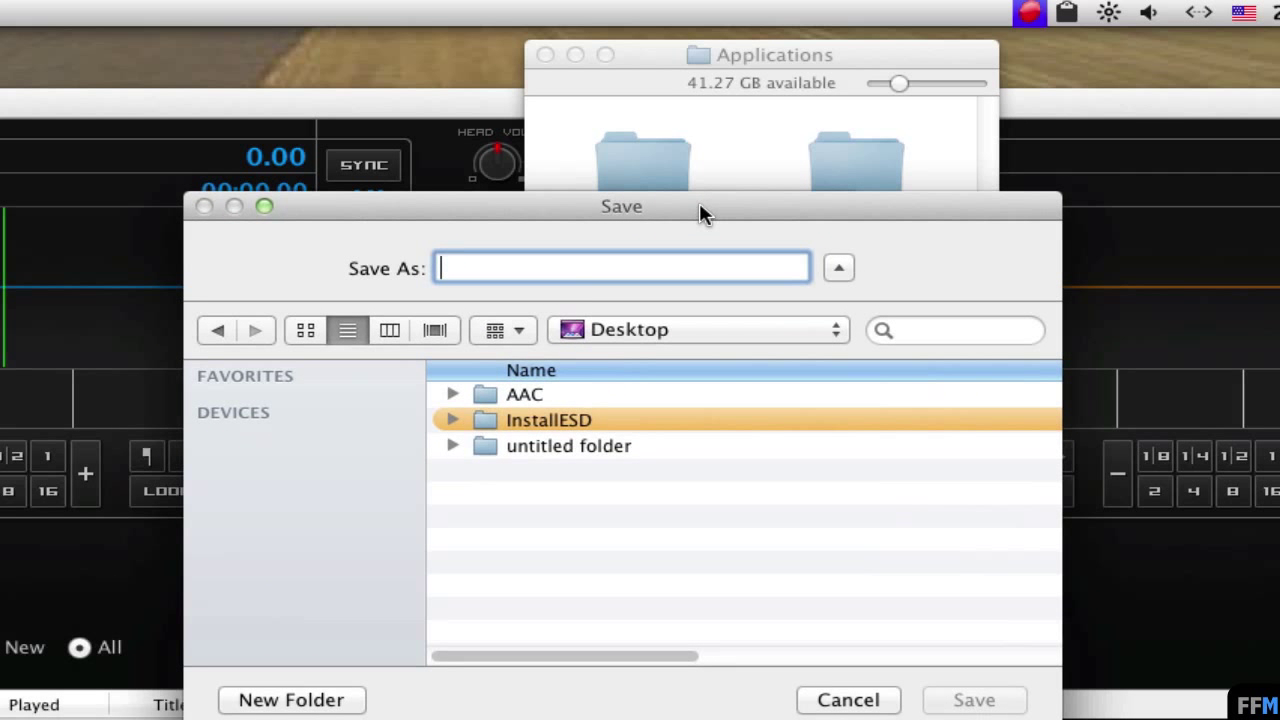
pyautogui.write('copy')
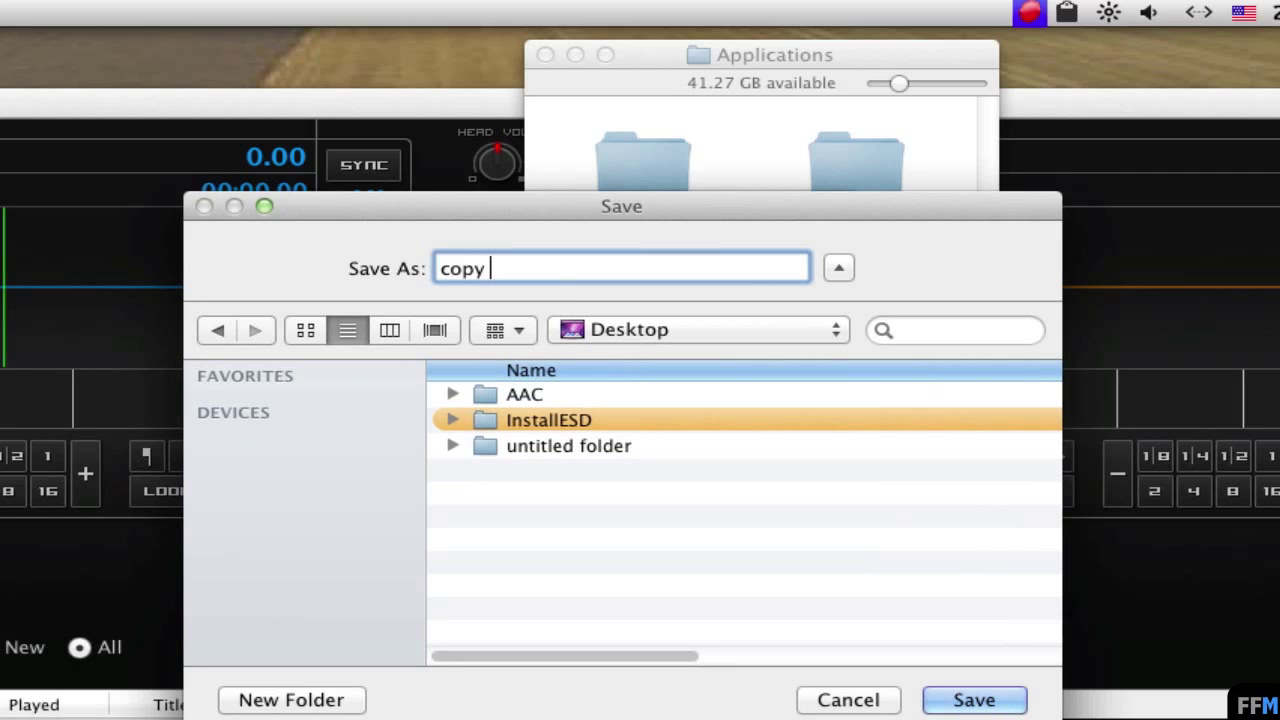
pyautogui.write(' bpm')
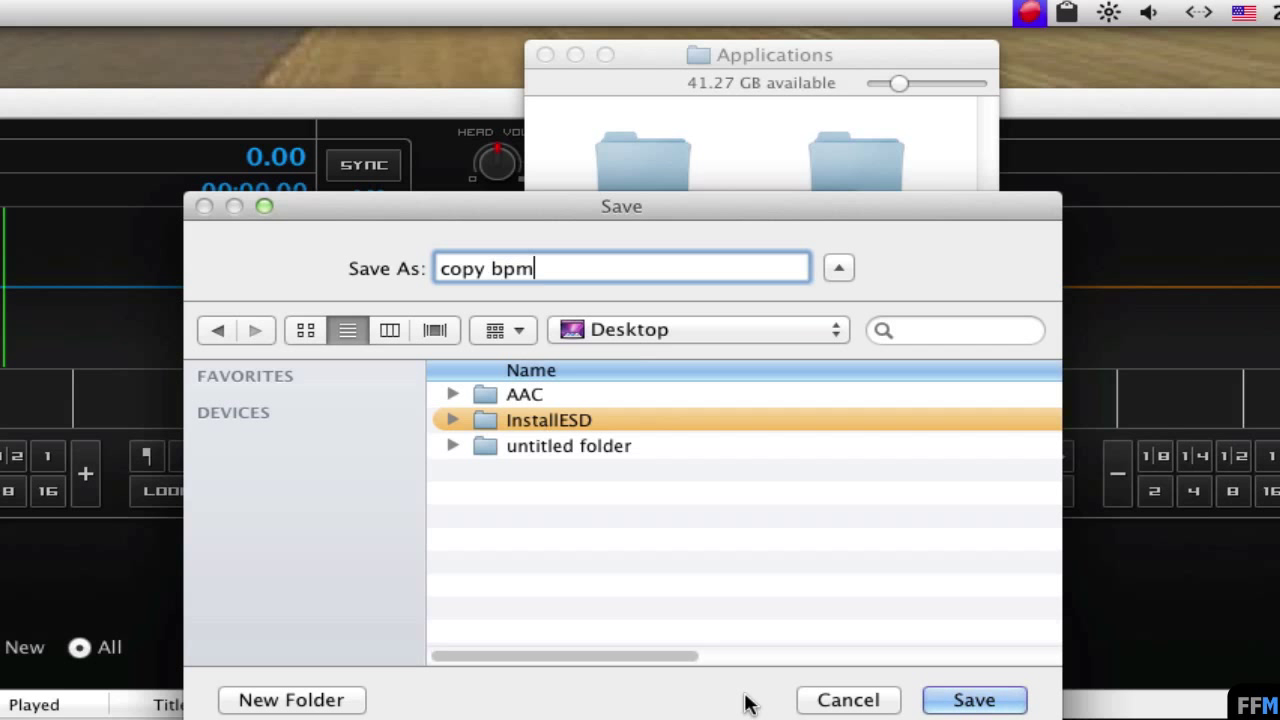
pyautogui.click(978, 703)
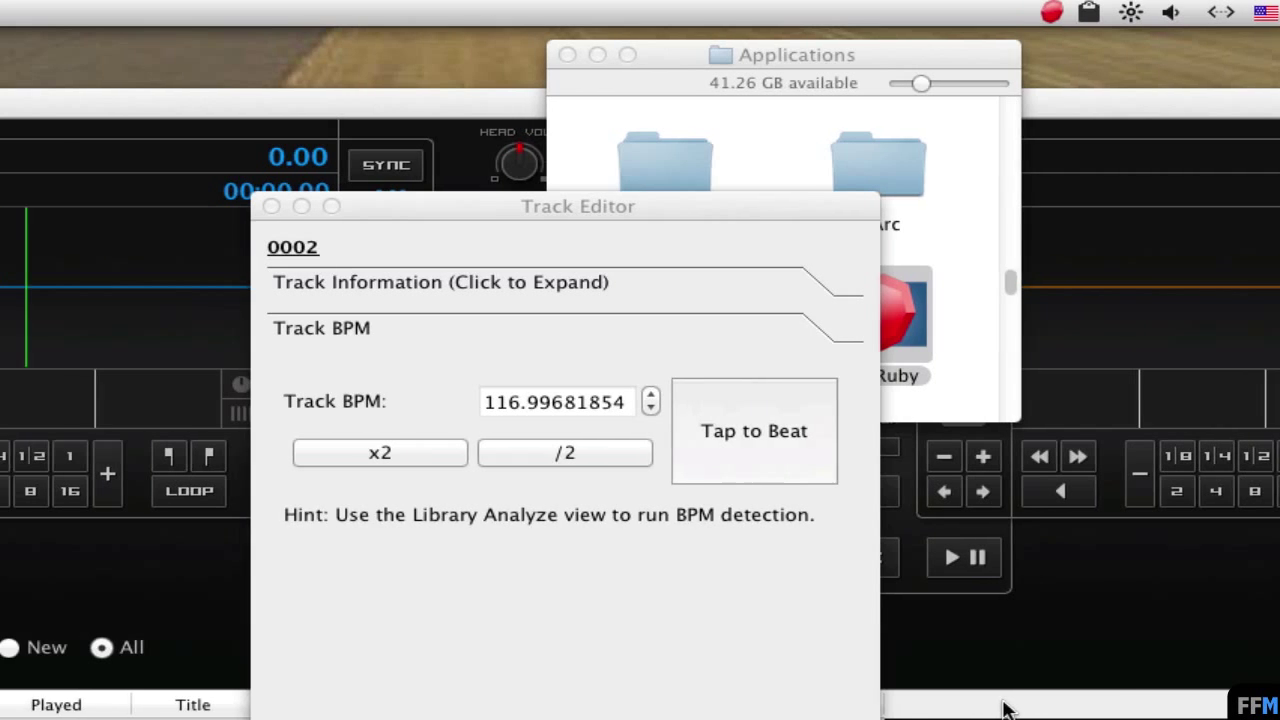
# Switch to TextEdit and open the macro file copy bpm.ruby from the Desktop.
pyautogui.press('super+Tab')
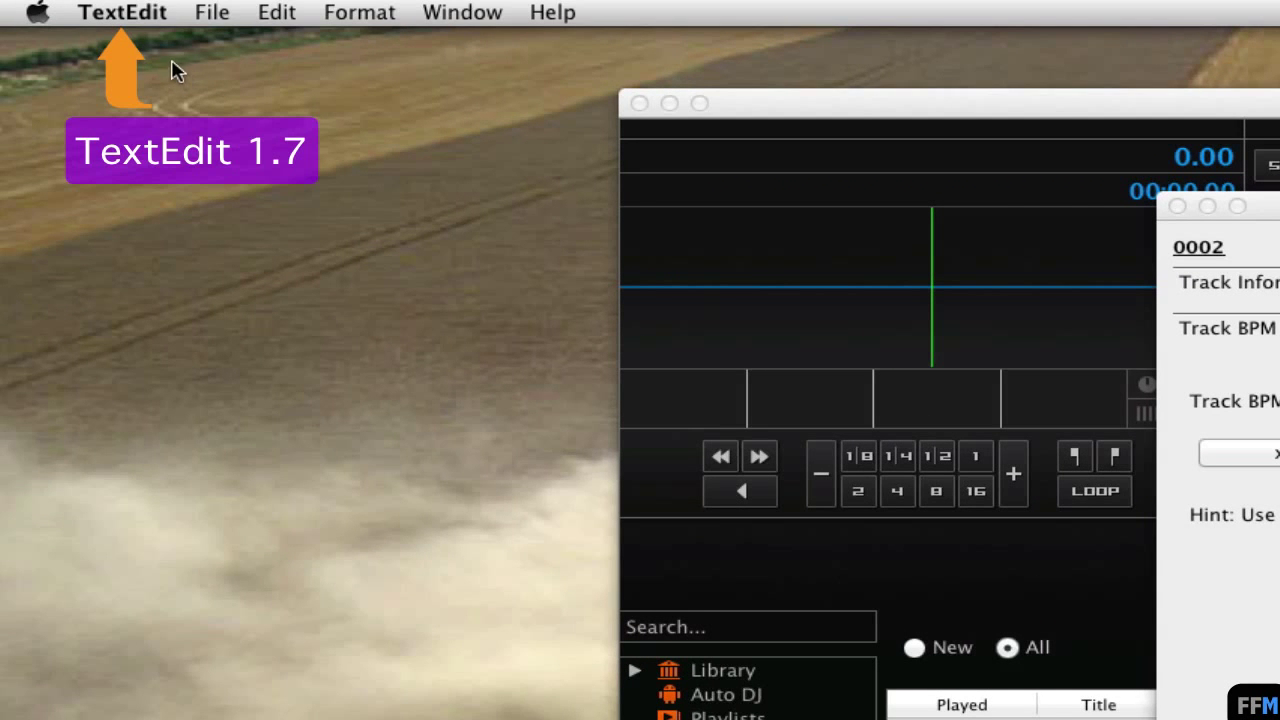
pyautogui.click(201, 15)
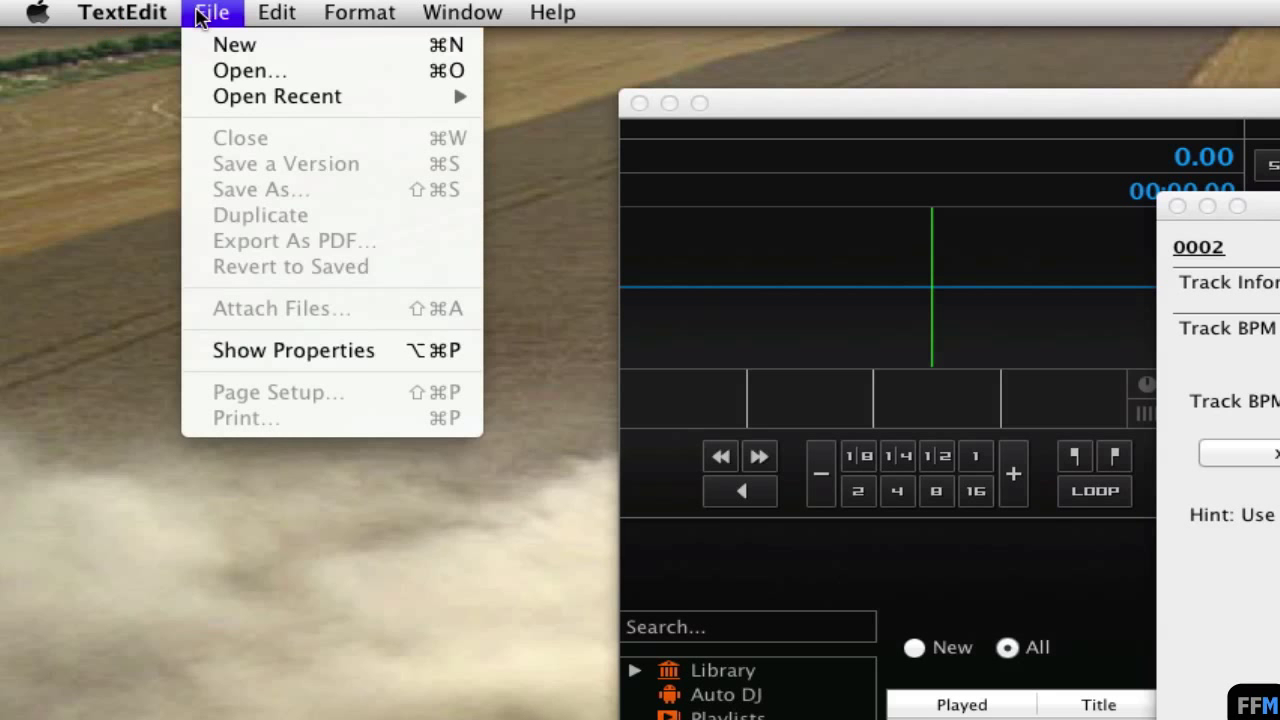
pyautogui.click(198, 72)
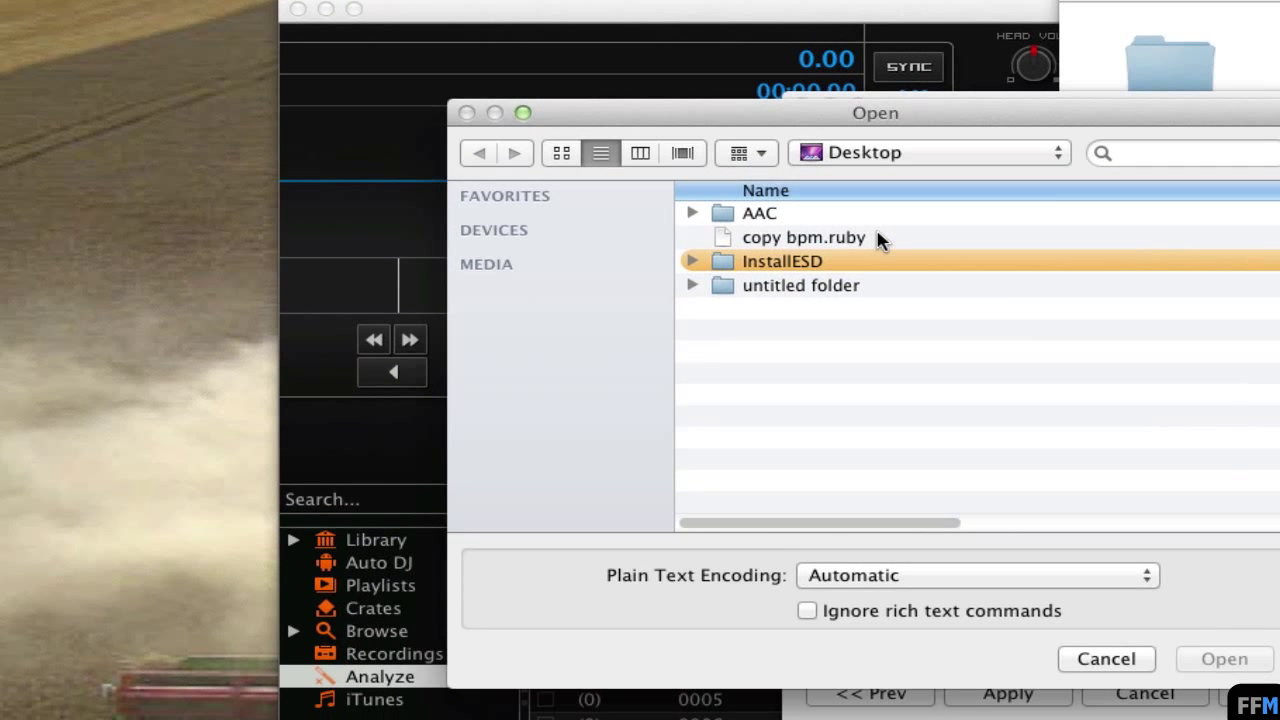
pyautogui.click(930, 255)
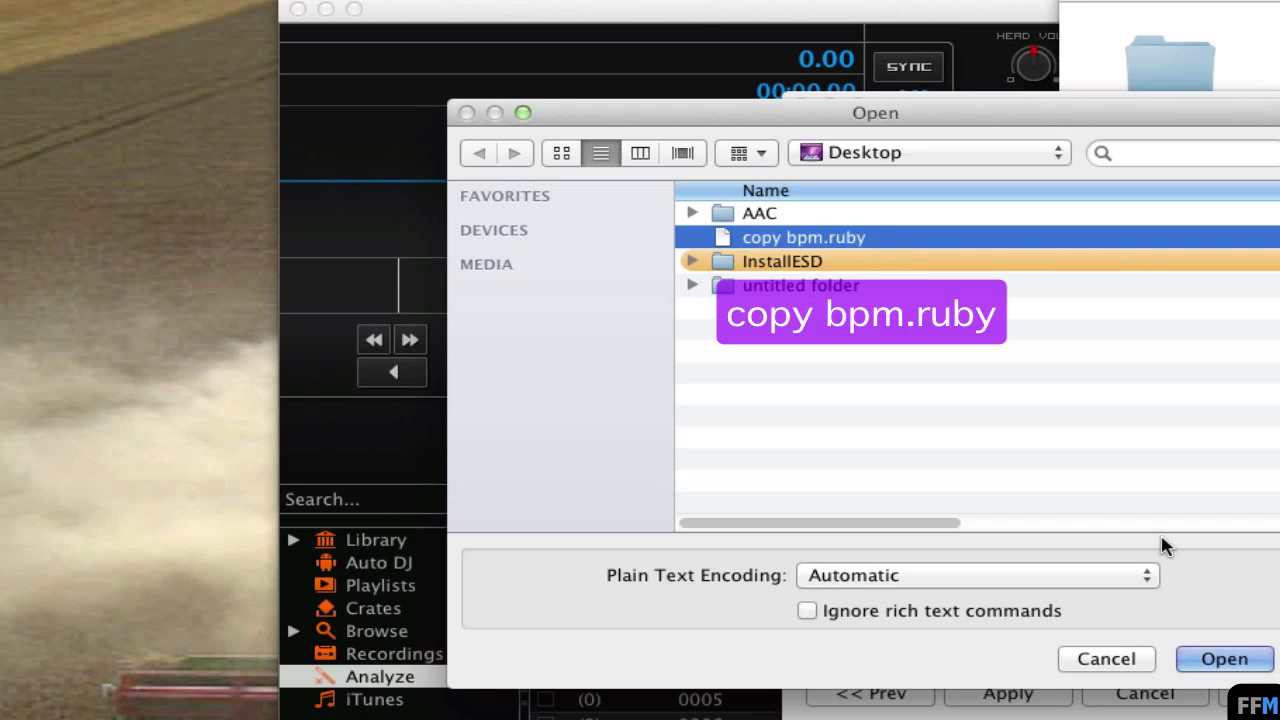
pyautogui.click(1264, 657)
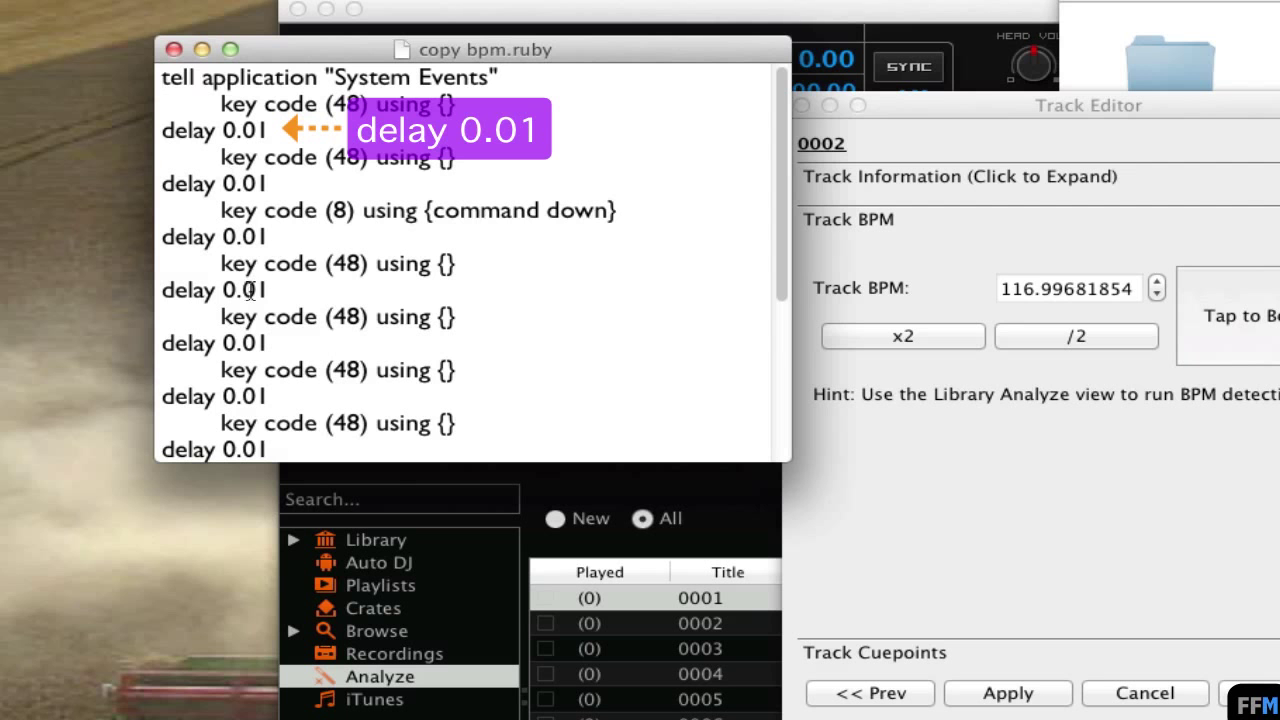
# Find and replace every "delay 0.01" in copy bpm.ruby with "delay 0.5", and look over the edited script.
pyautogui.moveTo(777, 286); pyautogui.dragTo(760, 191)
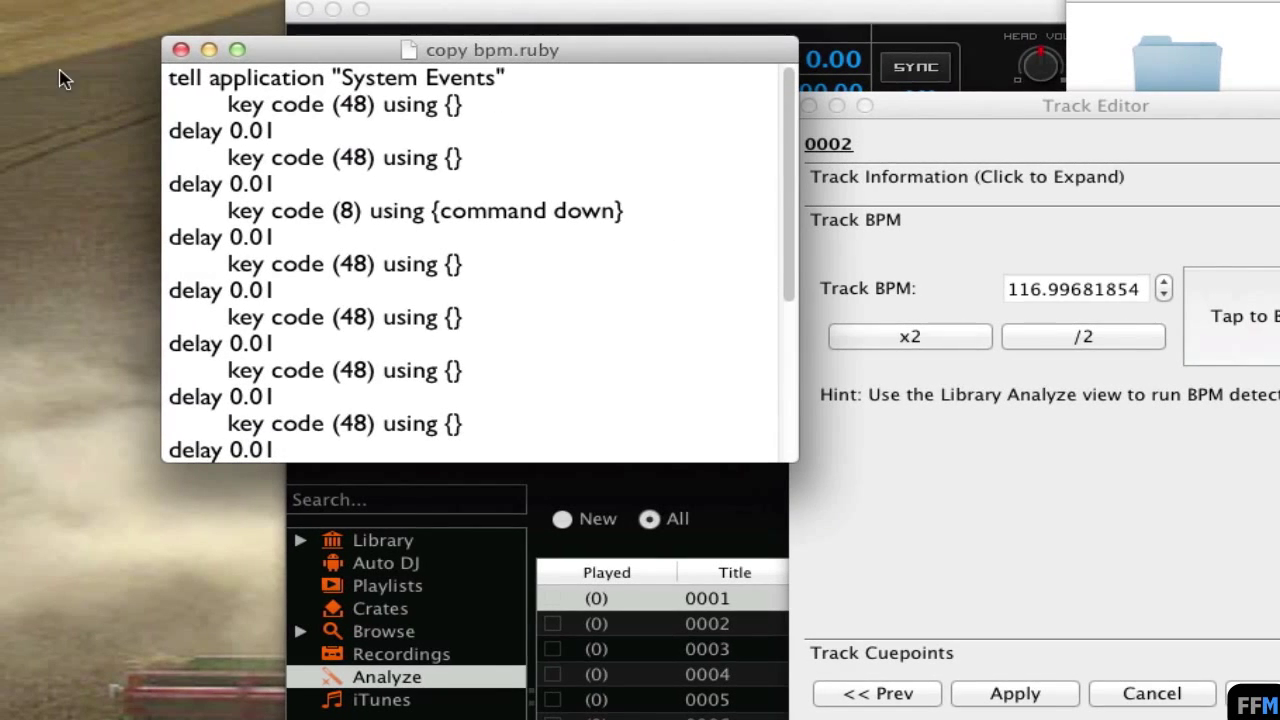
pyautogui.click(1, 1)
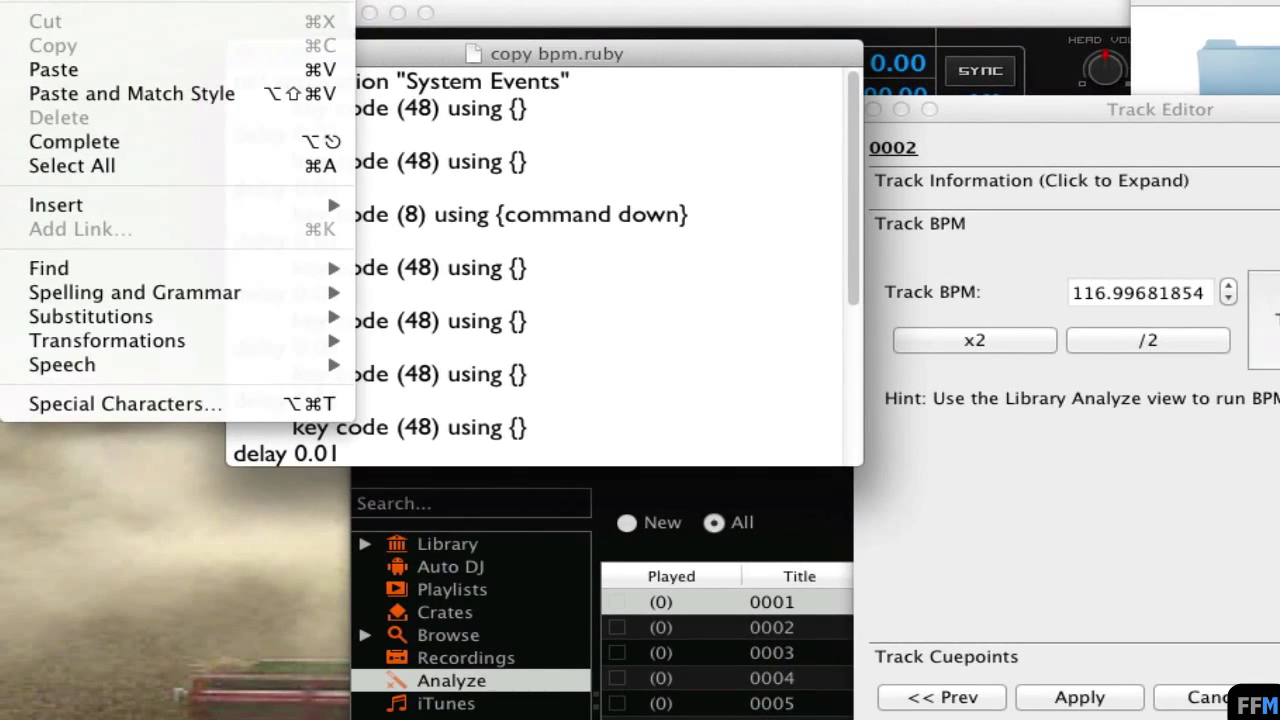
pyautogui.moveTo(372, 271)
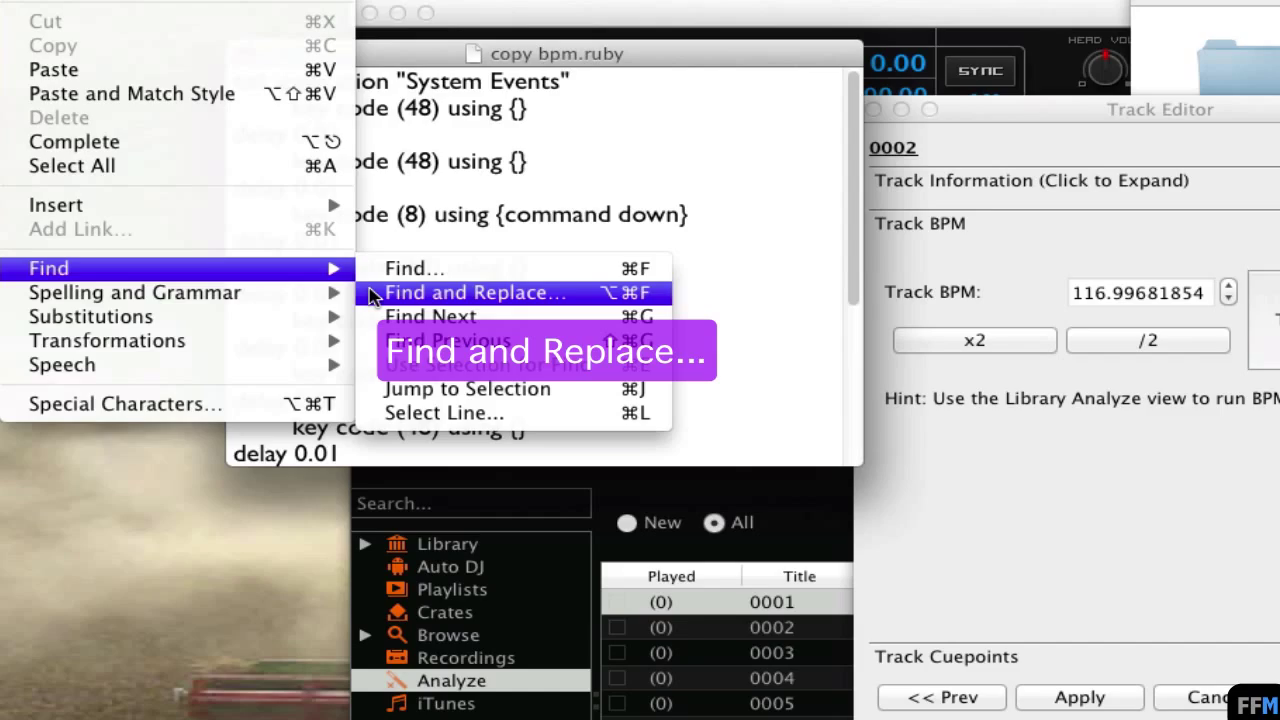
pyautogui.click(372, 293)
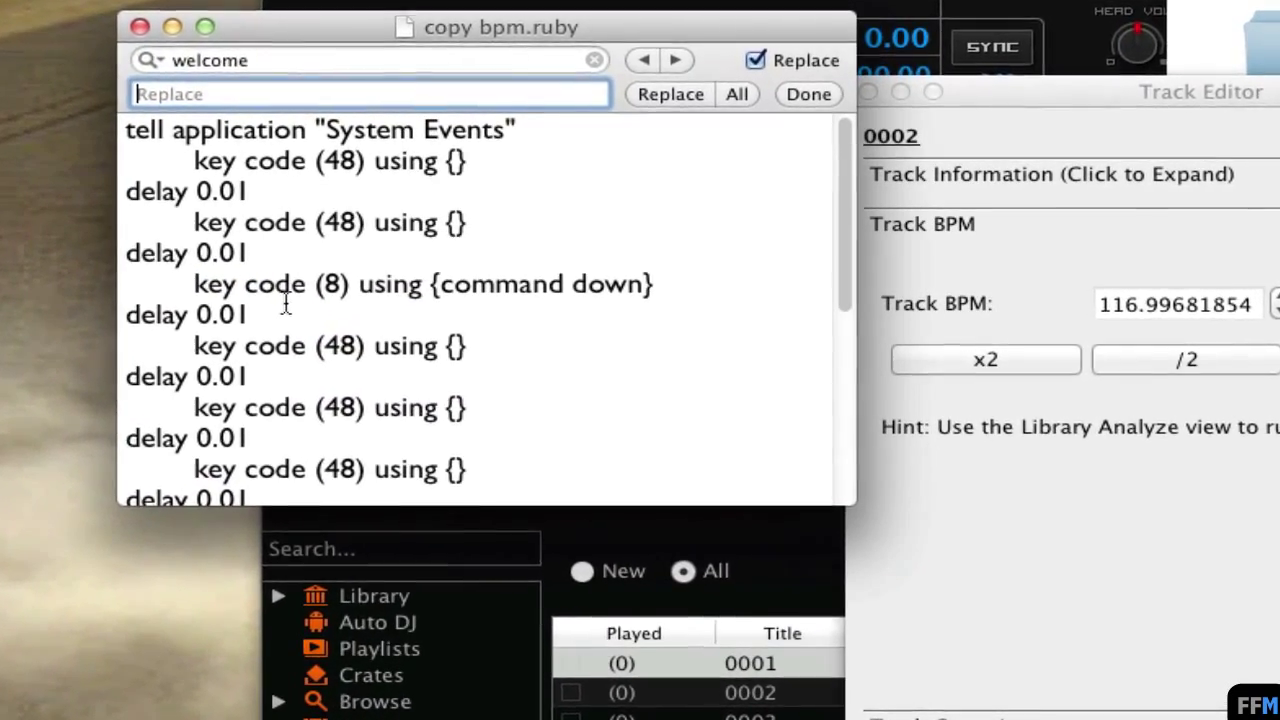
pyautogui.hotkey('shift', 'Tab')
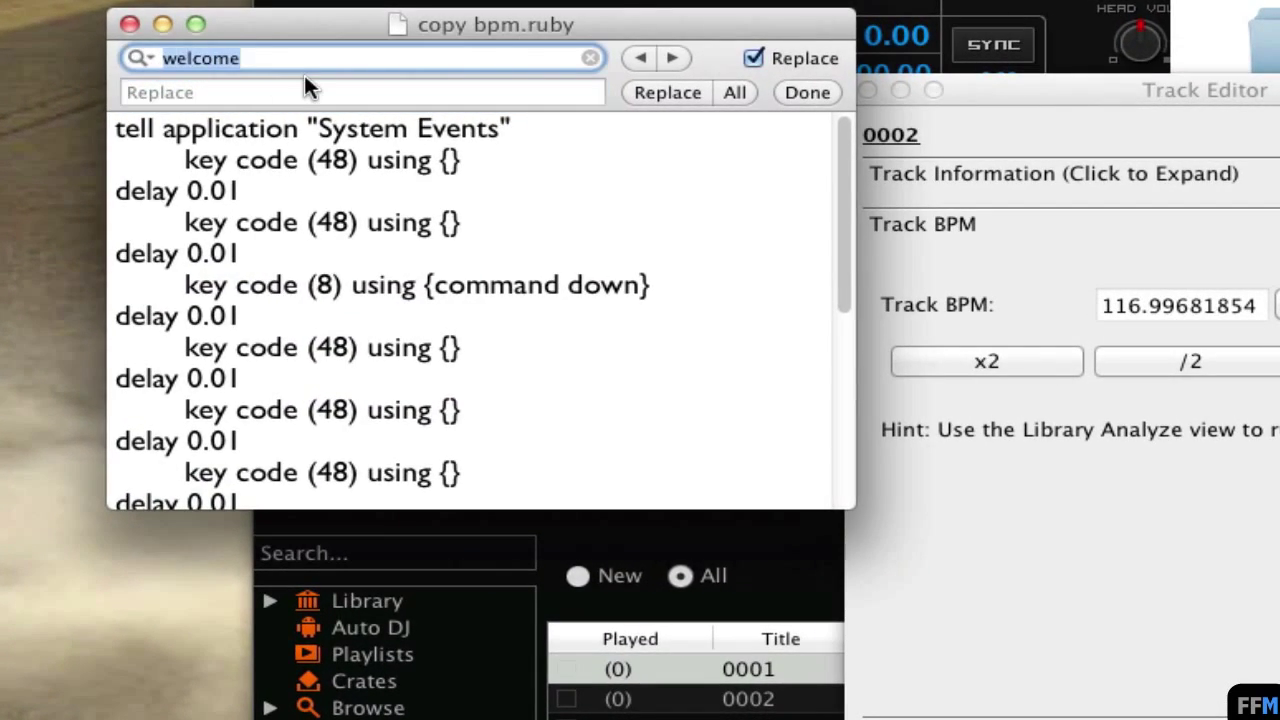
pyautogui.write('delay')
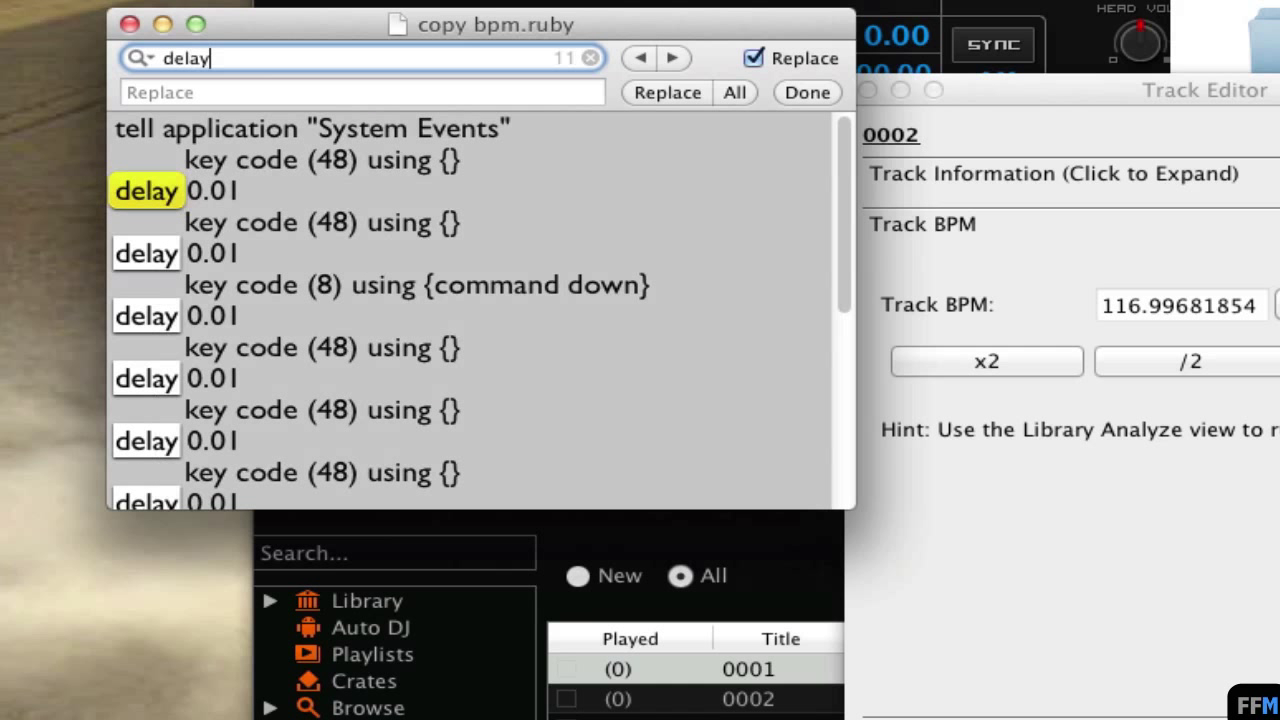
pyautogui.write(' 0')
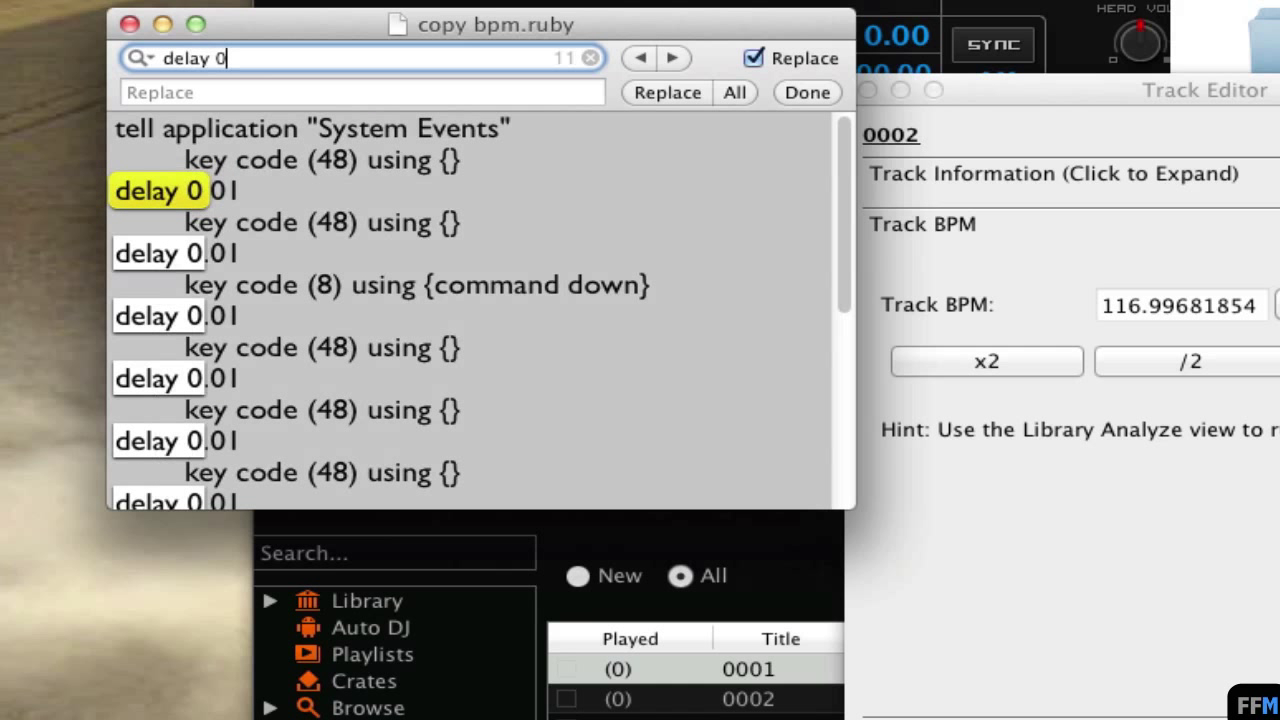
pyautogui.write('.01')
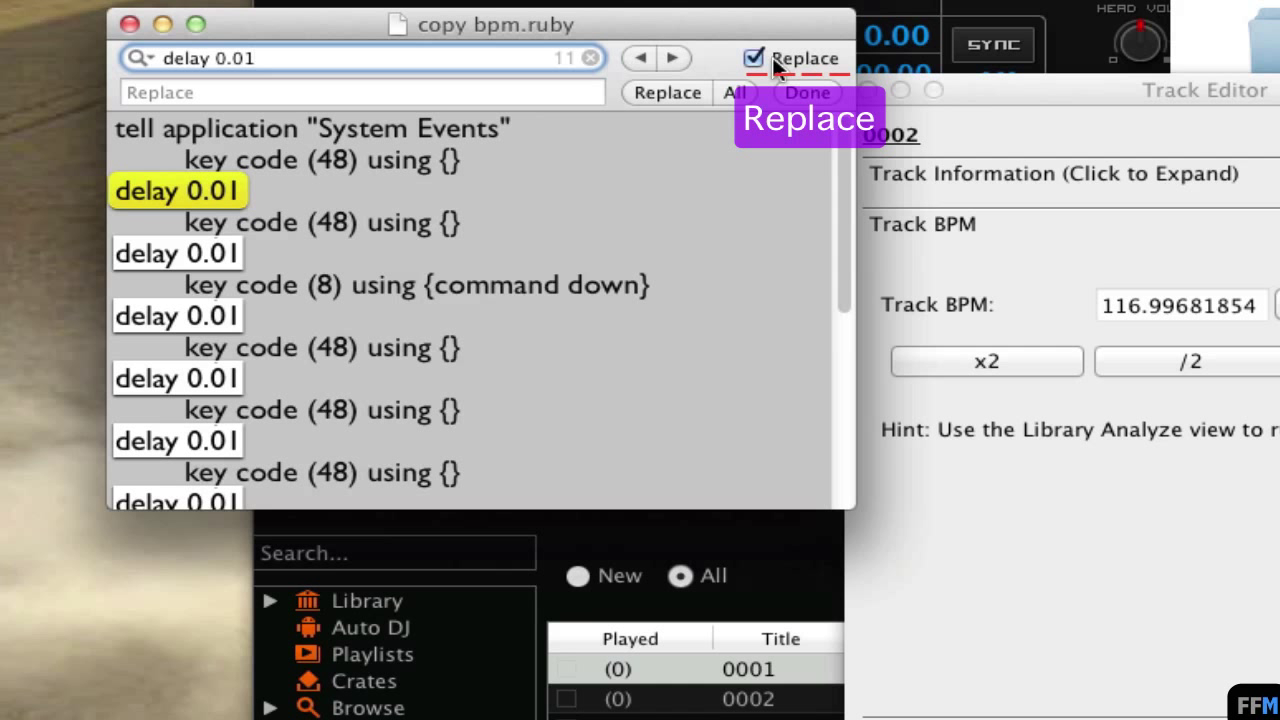
pyautogui.click(225, 92)
pyautogui.write('de')
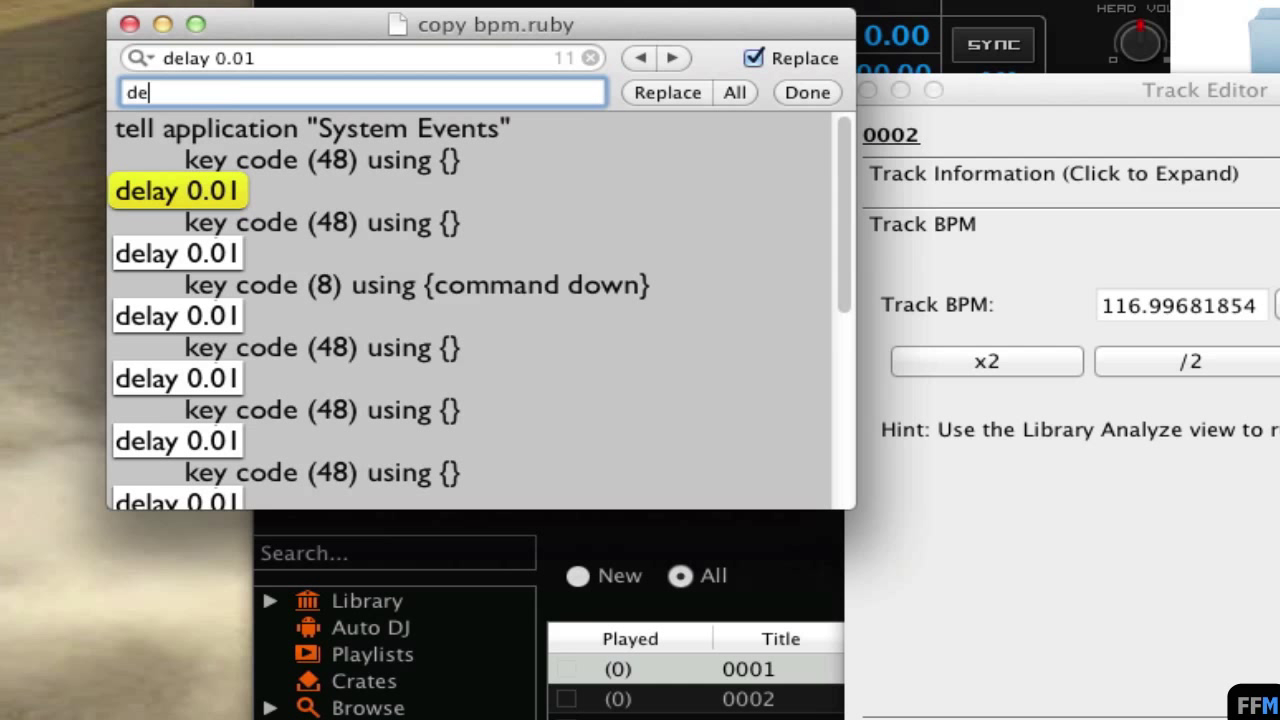
pyautogui.write('lay 0.5')
pyautogui.click(743, 97)
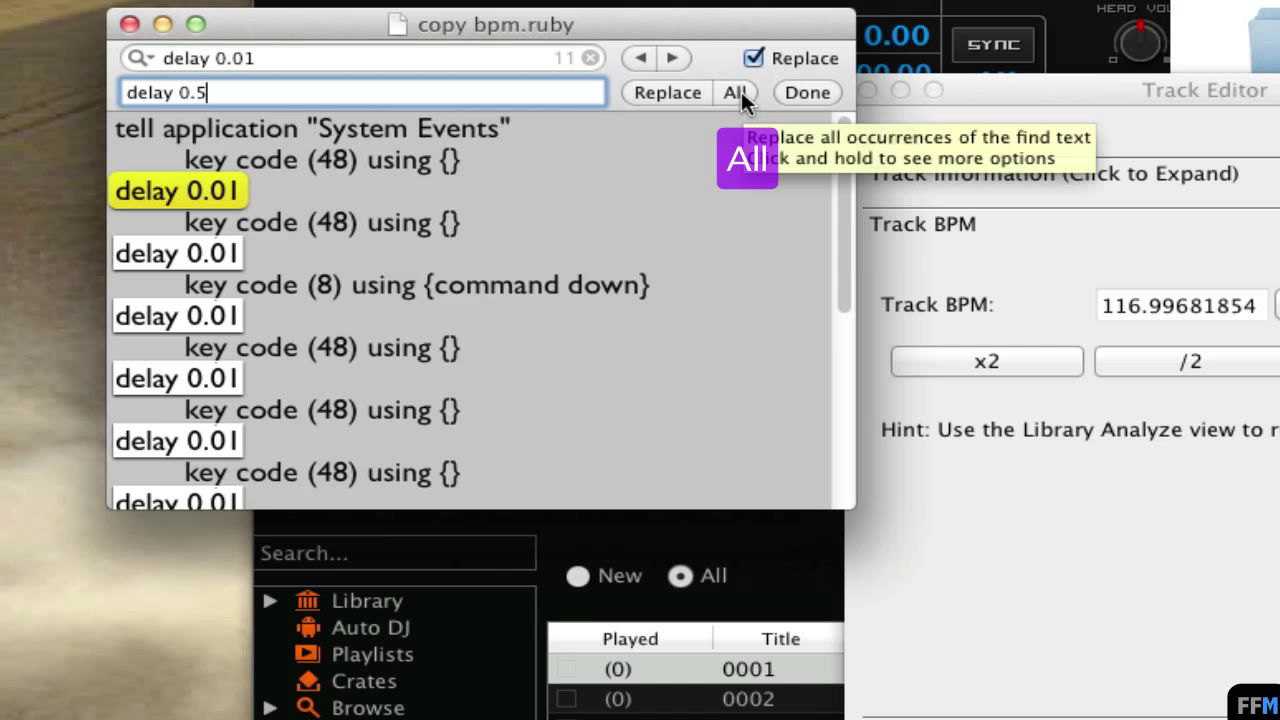
pyautogui.click(743, 97)
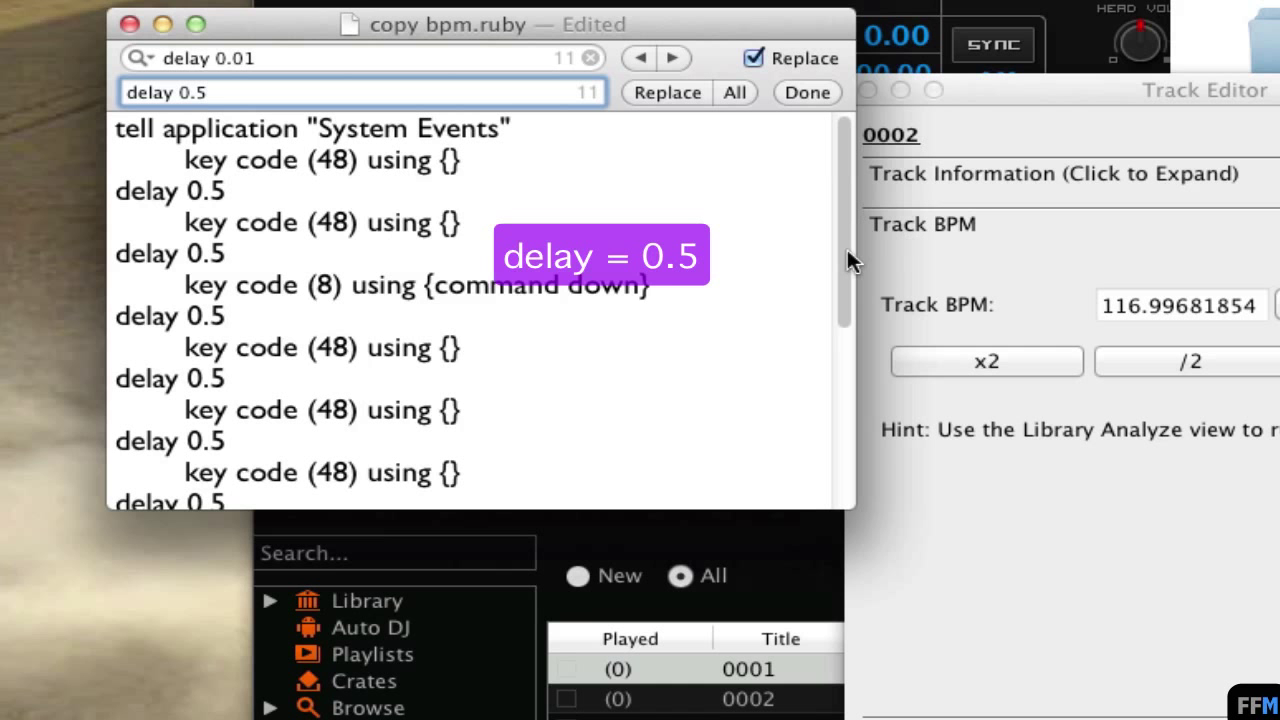
pyautogui.moveTo(847, 249)
pyautogui.mouseDown()
pyautogui.moveTo(850, 463)
pyautogui.moveTo(848, 240)
pyautogui.mouseUp()
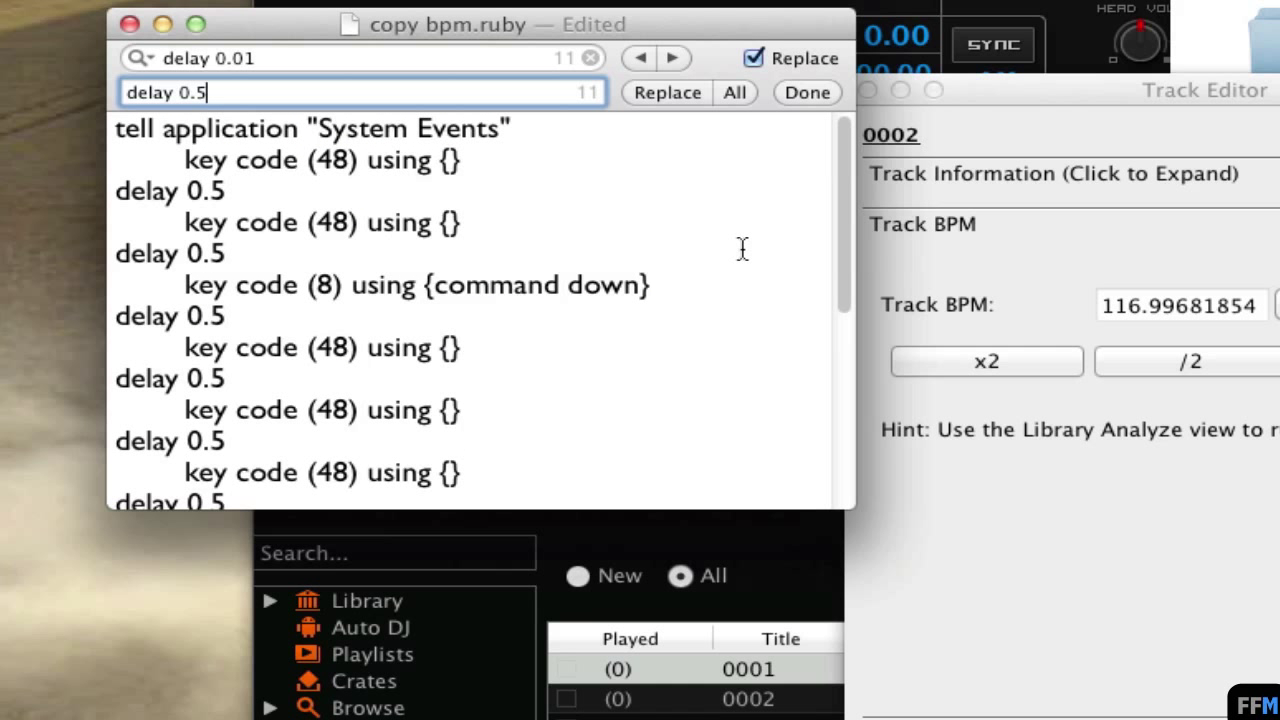
# Save the edited copy bpm.ruby script and close its document window.
pyautogui.press('super+s')
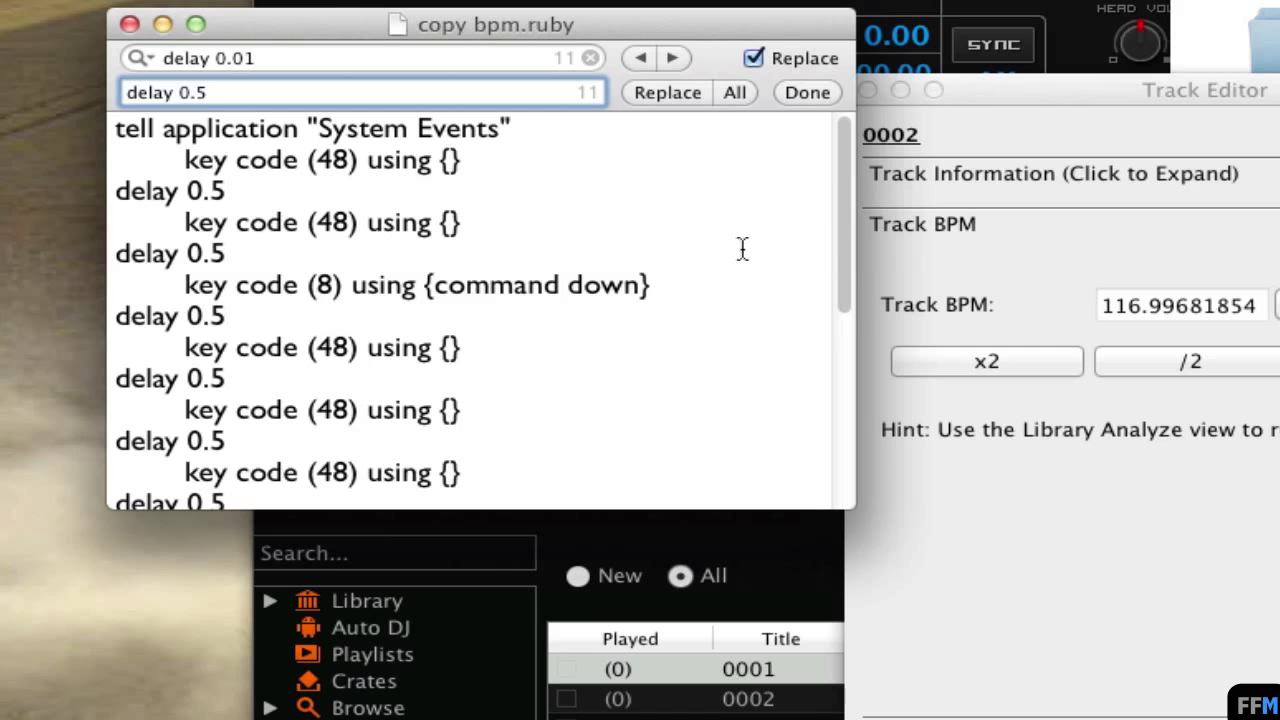
pyautogui.click(128, 24)
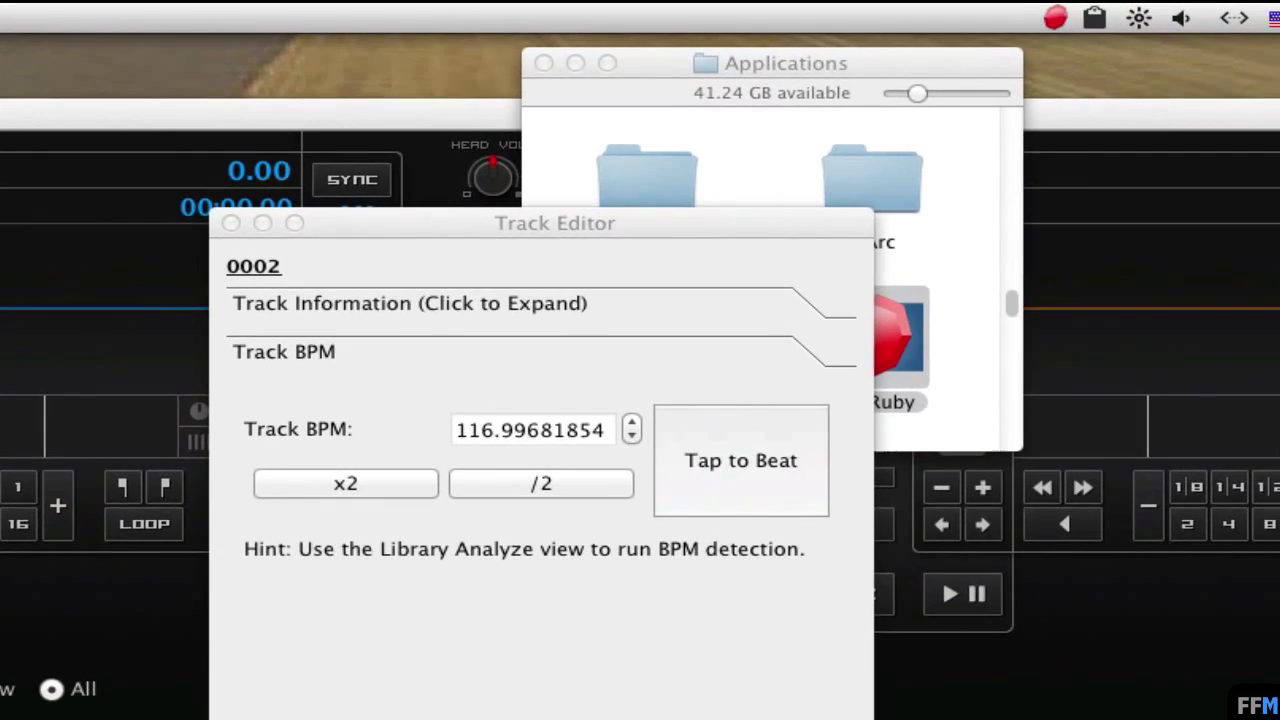
# Clear ClipMenu's clipboard history, confirm the clearing, and check the history list.
pyautogui.click(1094, 18)
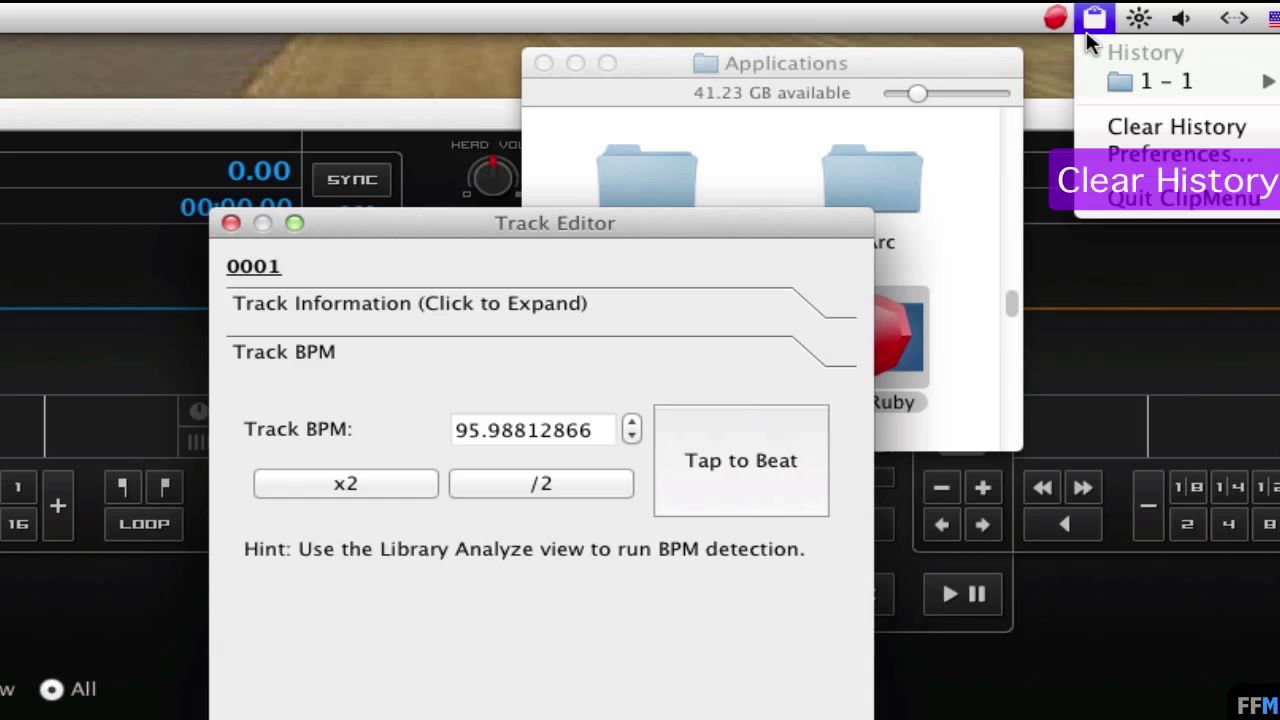
pyautogui.click(1100, 140)
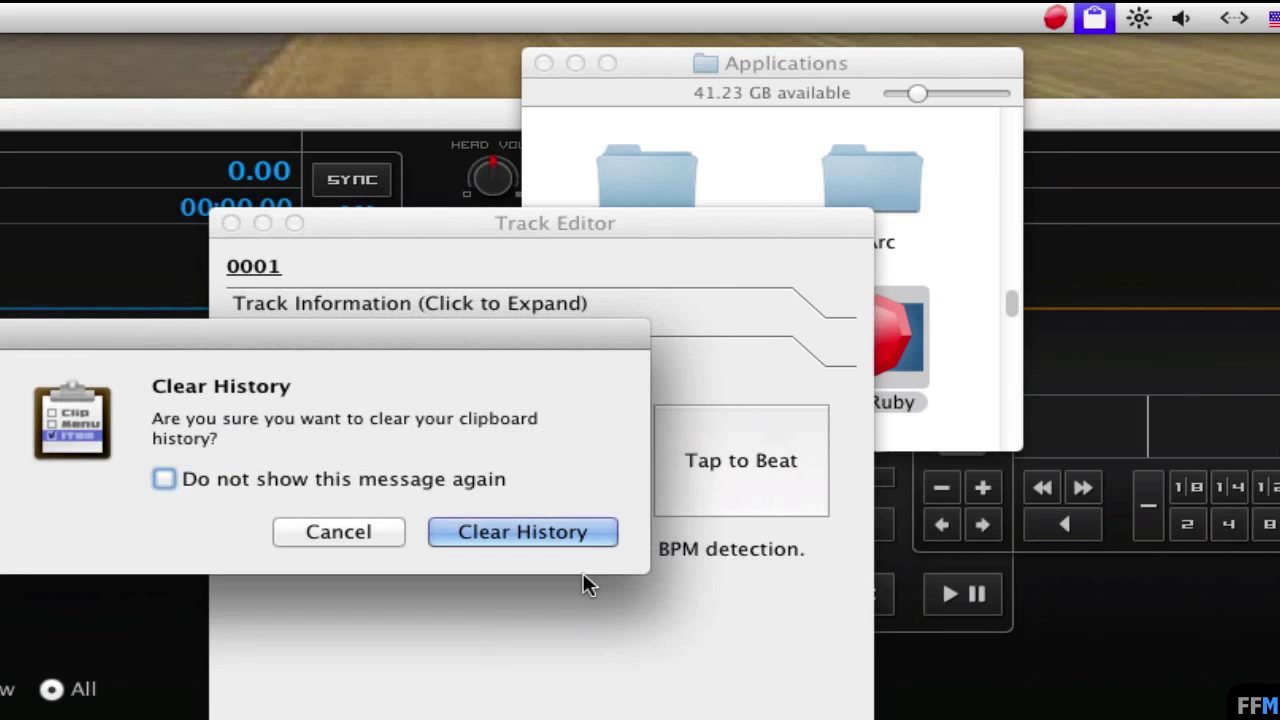
pyautogui.click(588, 537)
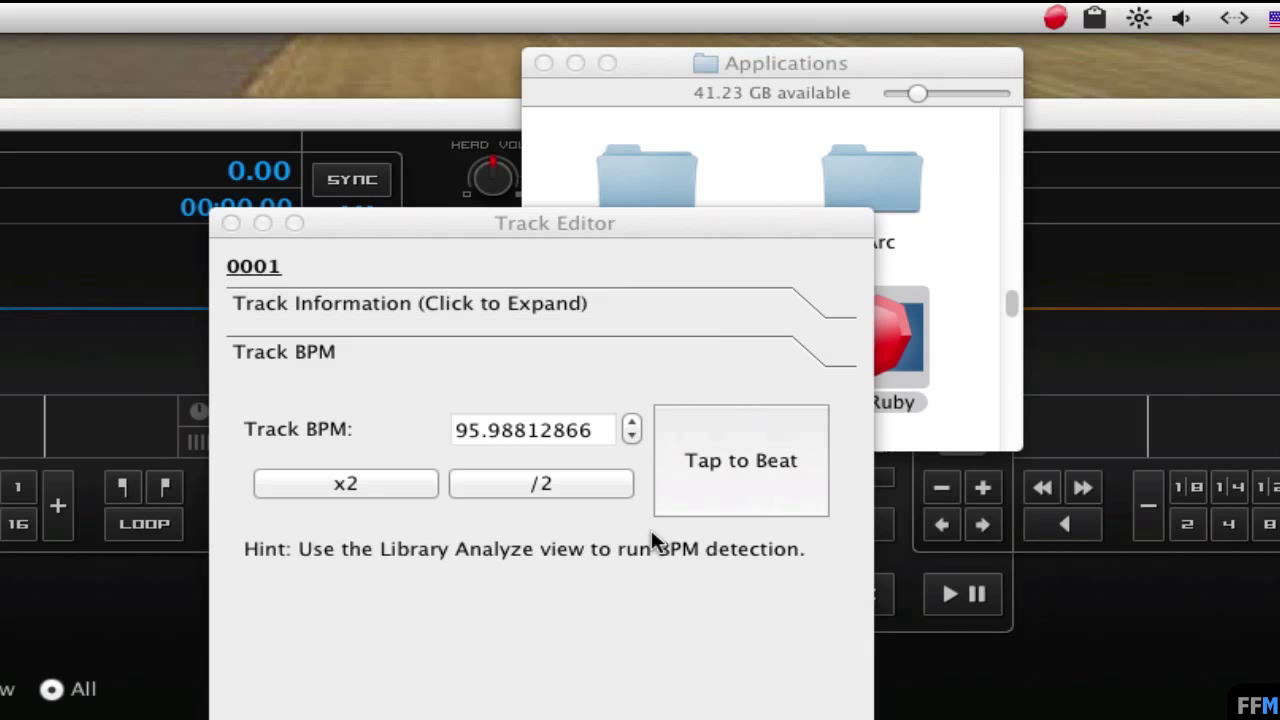
pyautogui.click(1096, 18)
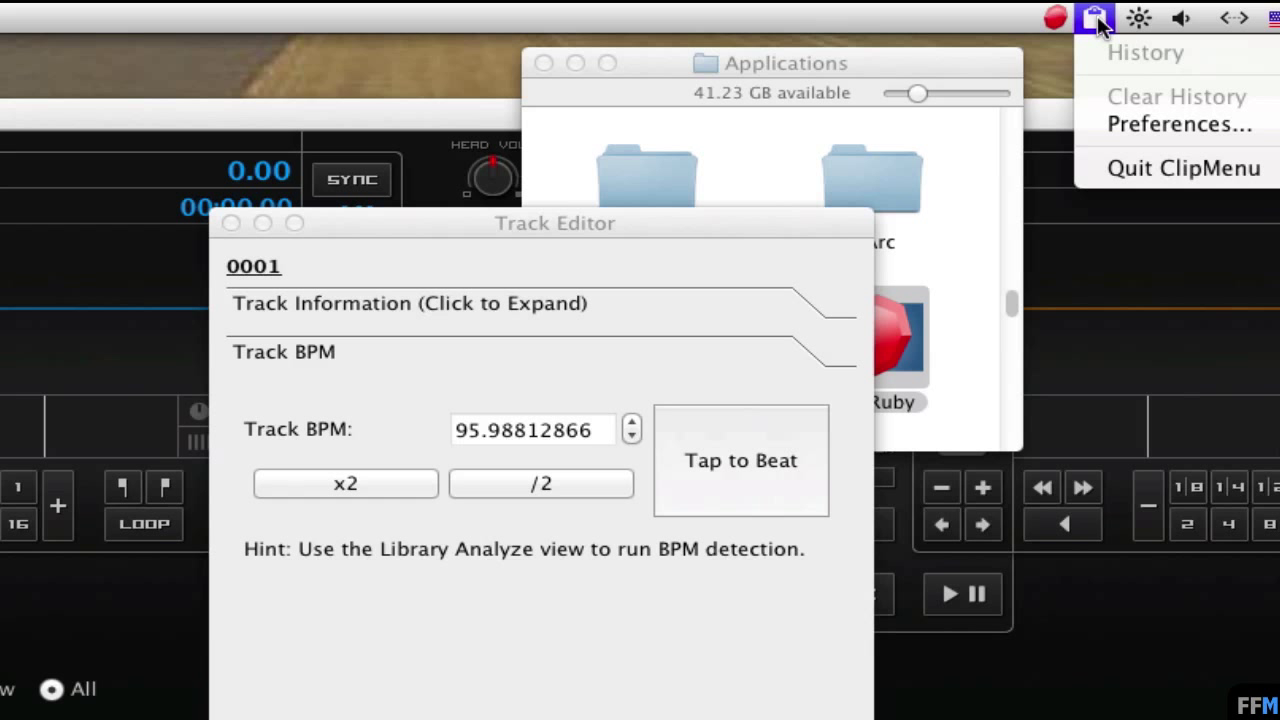
# Load the macro file copy bpm.ruby from the Desktop into MadRuby.
pyautogui.click(1055, 18)
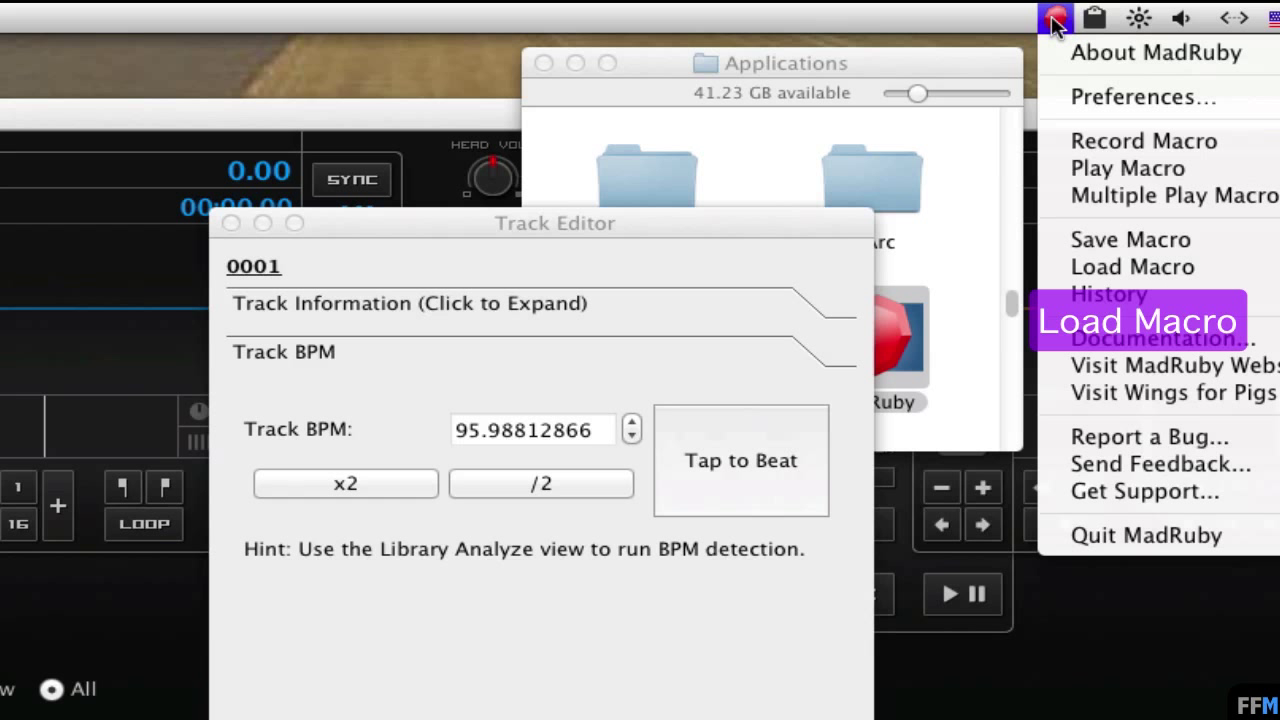
pyautogui.click(1049, 266)
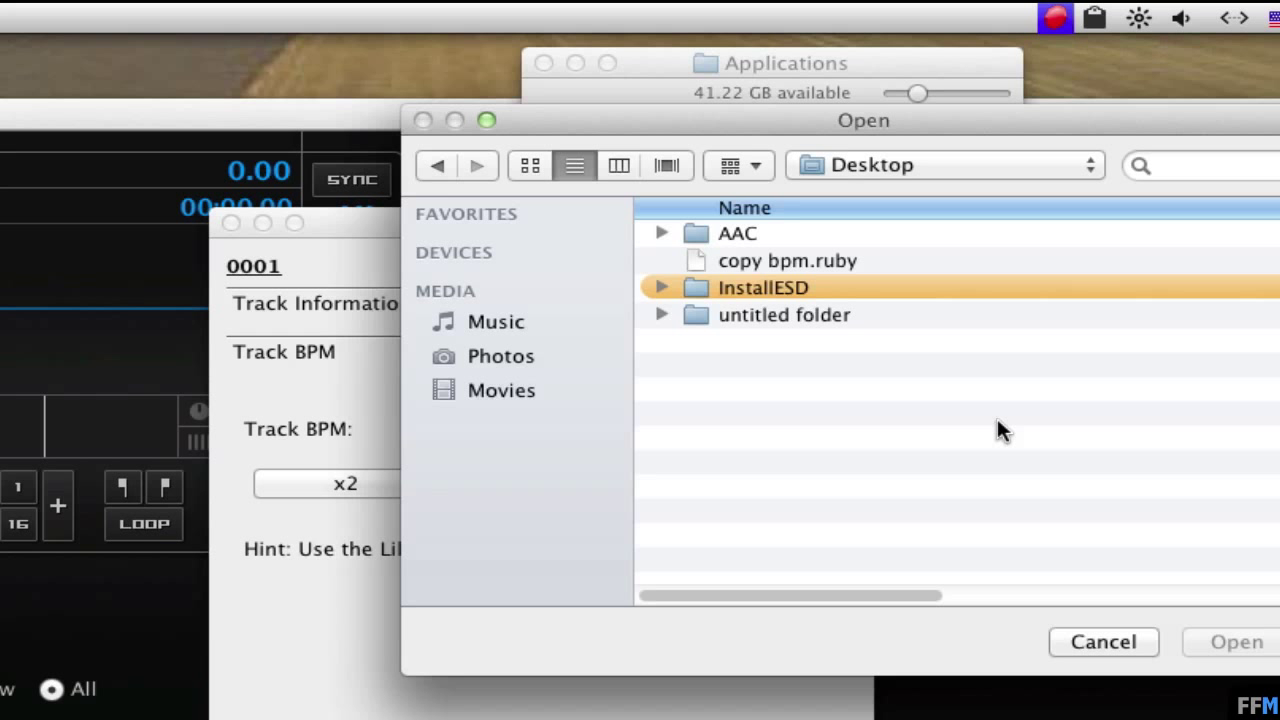
pyautogui.click(873, 260)
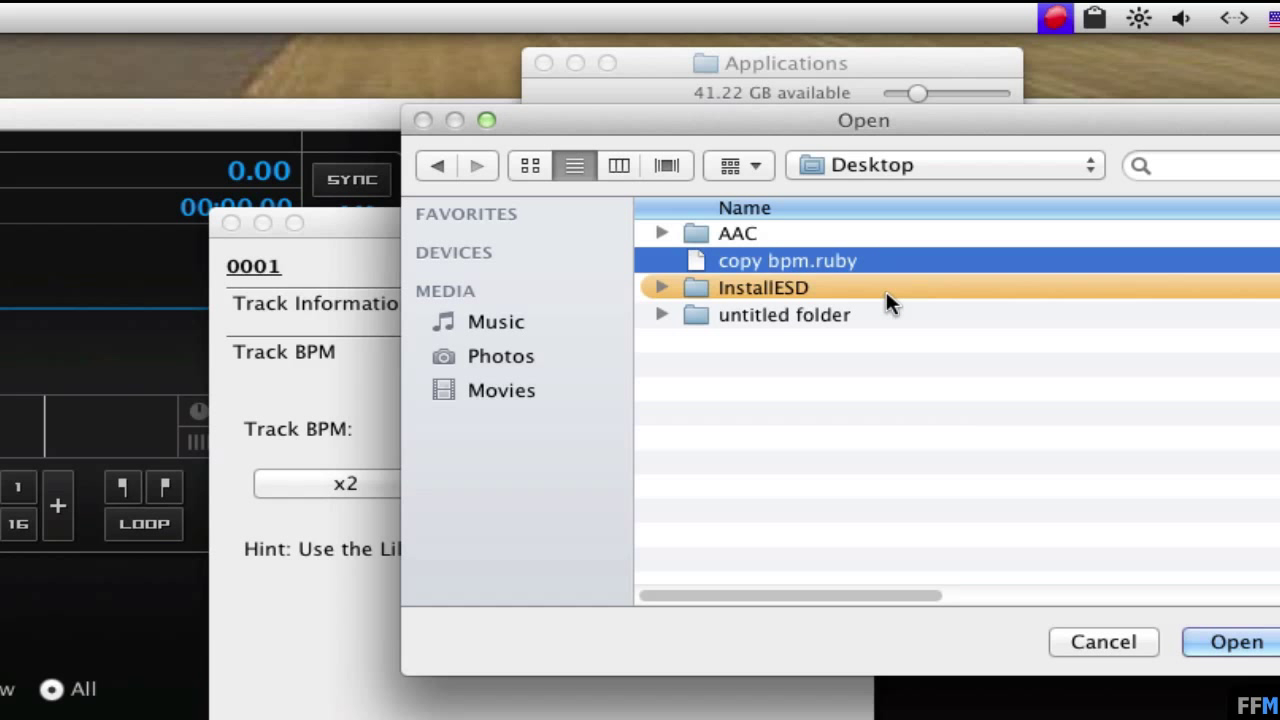
pyautogui.click(1266, 647)
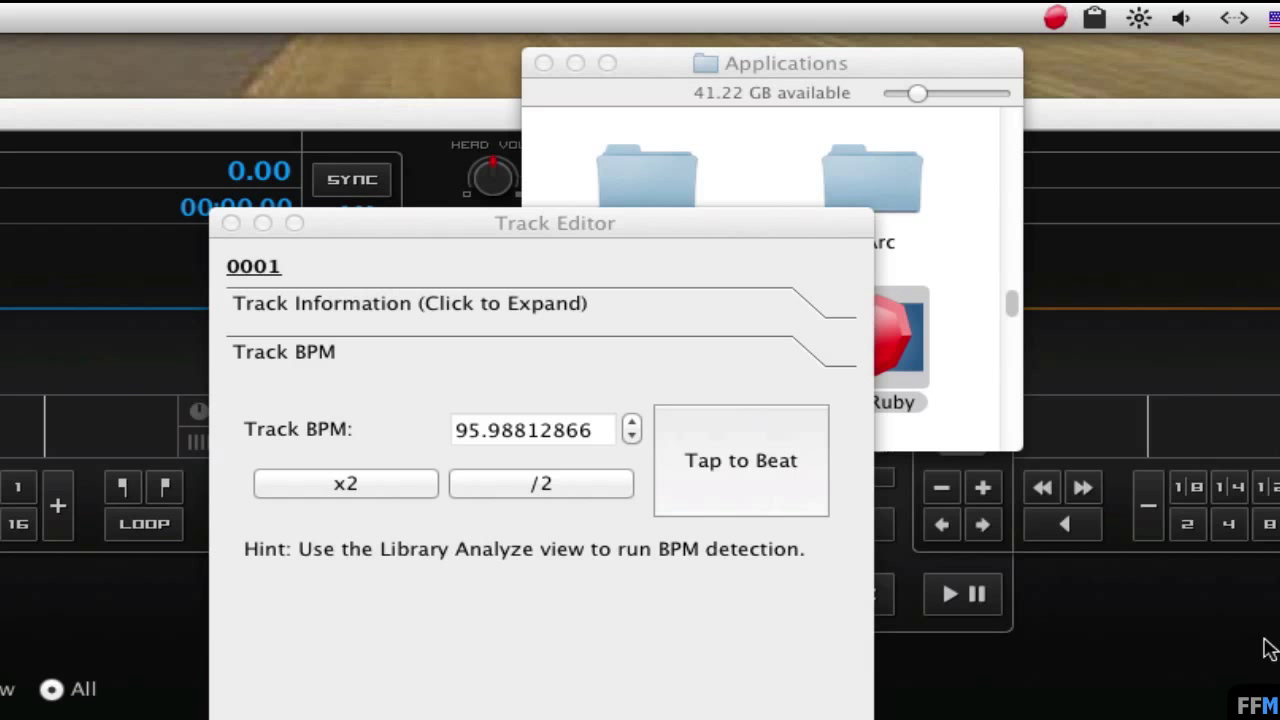
# Focus the Track Editor on track 0001 and start the loaded MadRuby macro with 93 repeats.
pyautogui.click(703, 226)
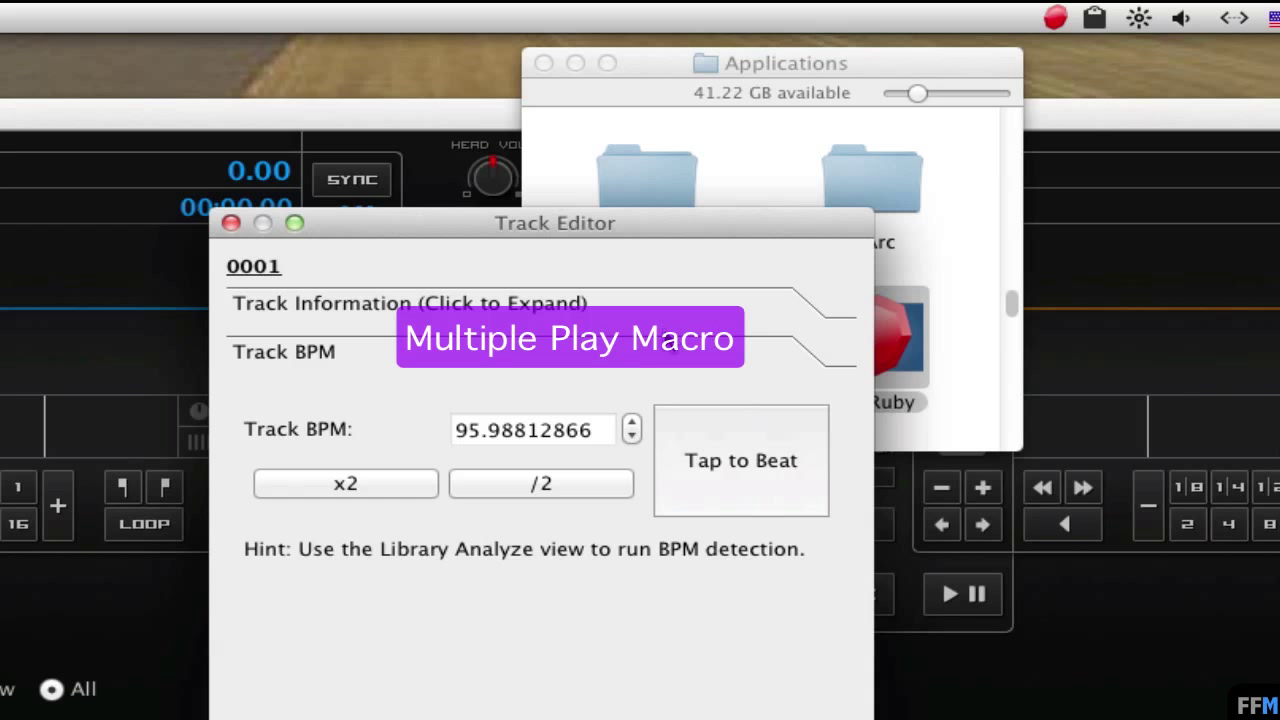
pyautogui.hotkey('ctrl', 'alt', 'm')
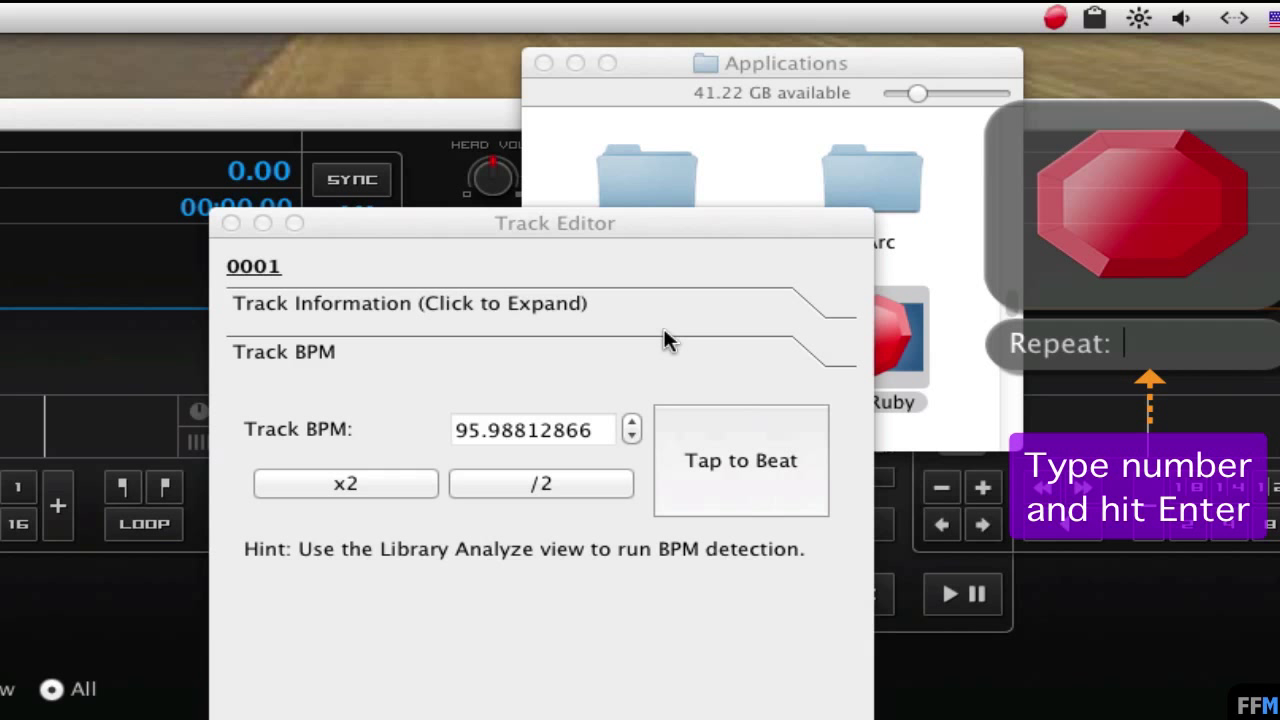
pyautogui.write('93')
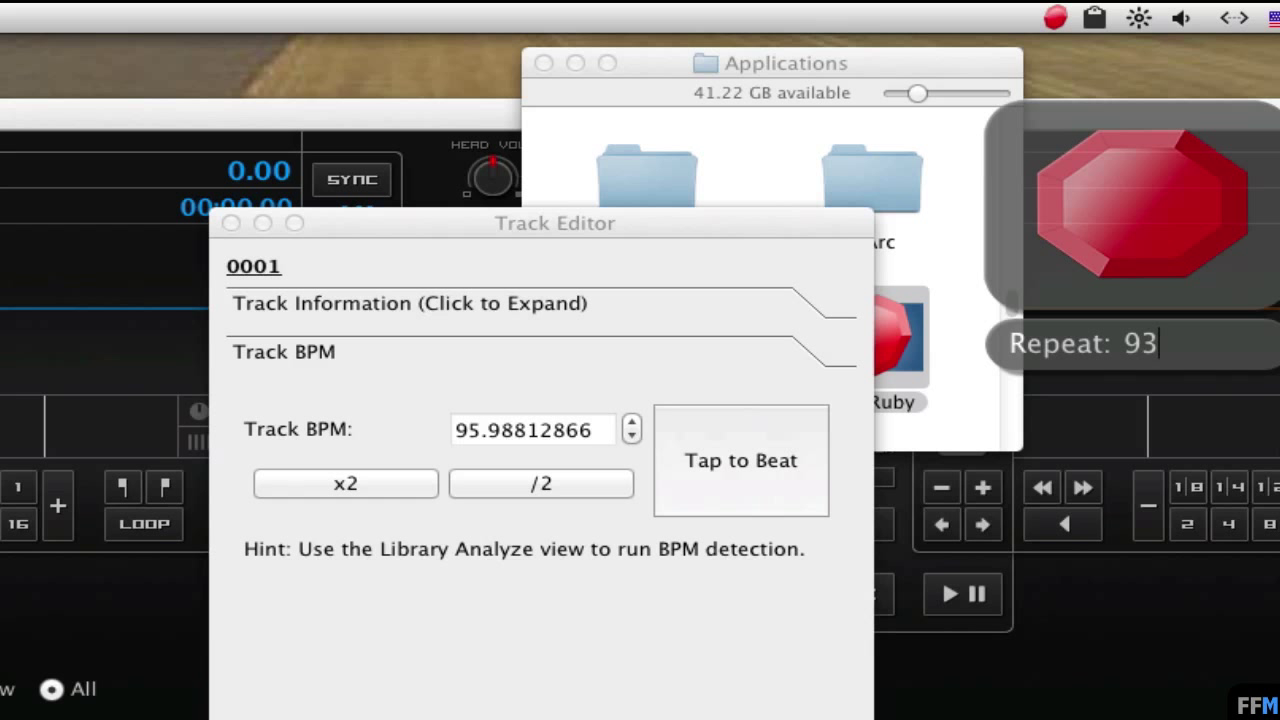
pyautogui.press('Return')
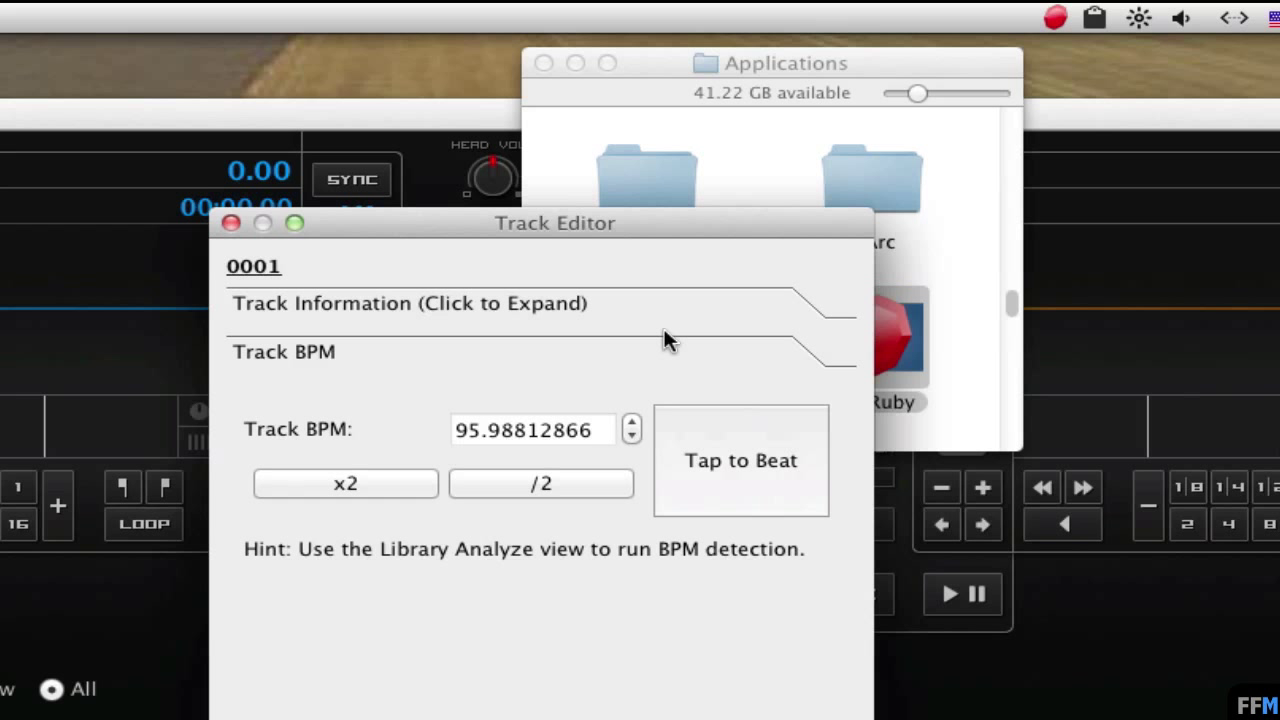
pyautogui.press('Tab')
pyautogui.press('Tab')
pyautogui.press('Tab')
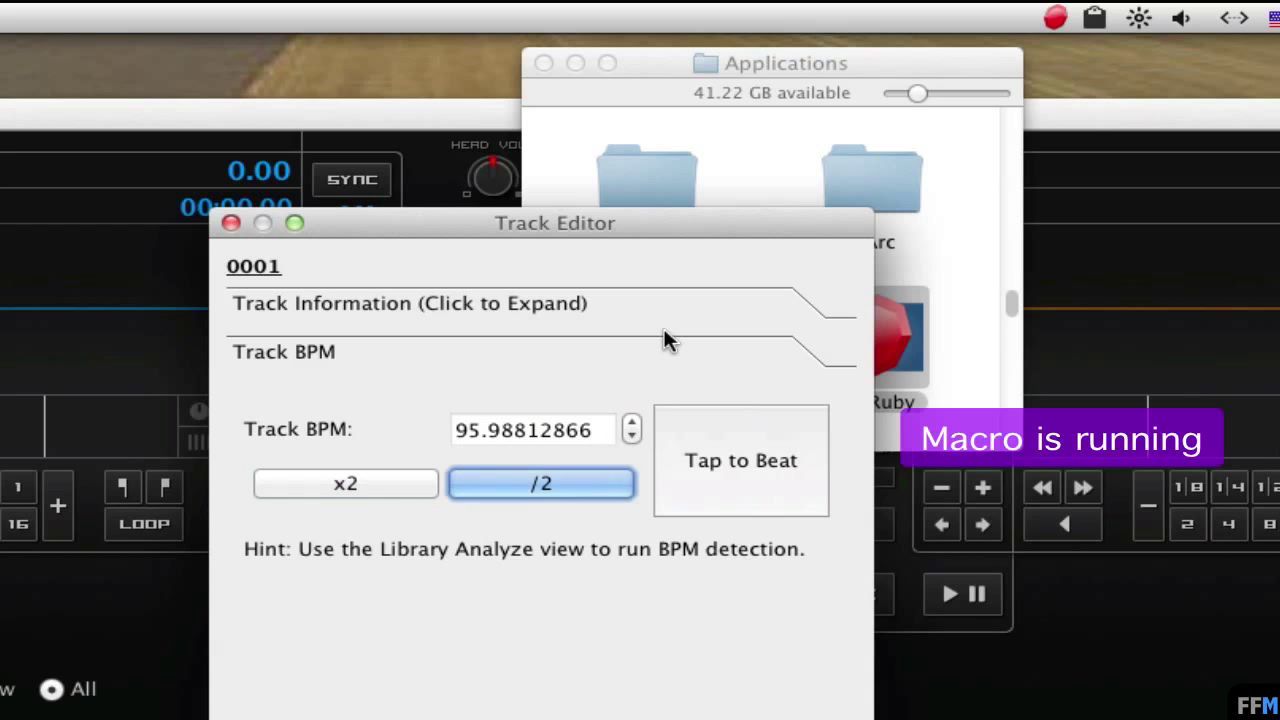
pyautogui.press('Tab')
pyautogui.press('Tab')
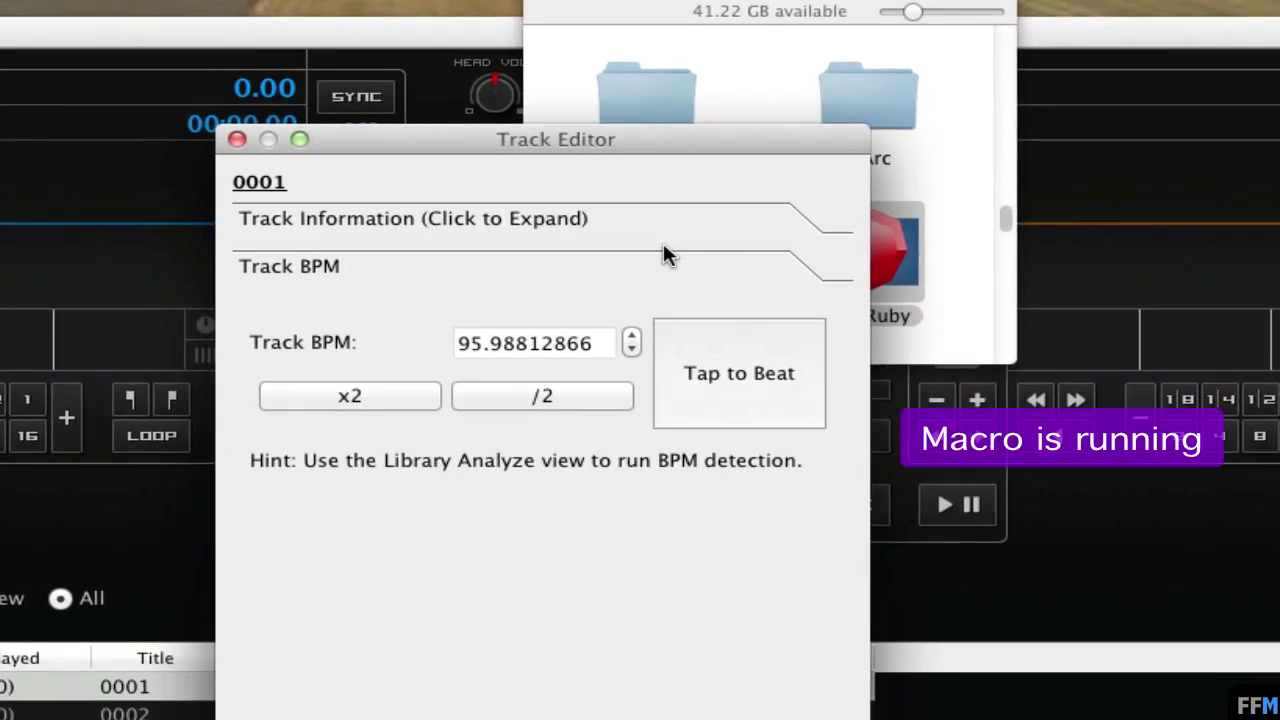
pyautogui.press('space')
pyautogui.press('Tab')
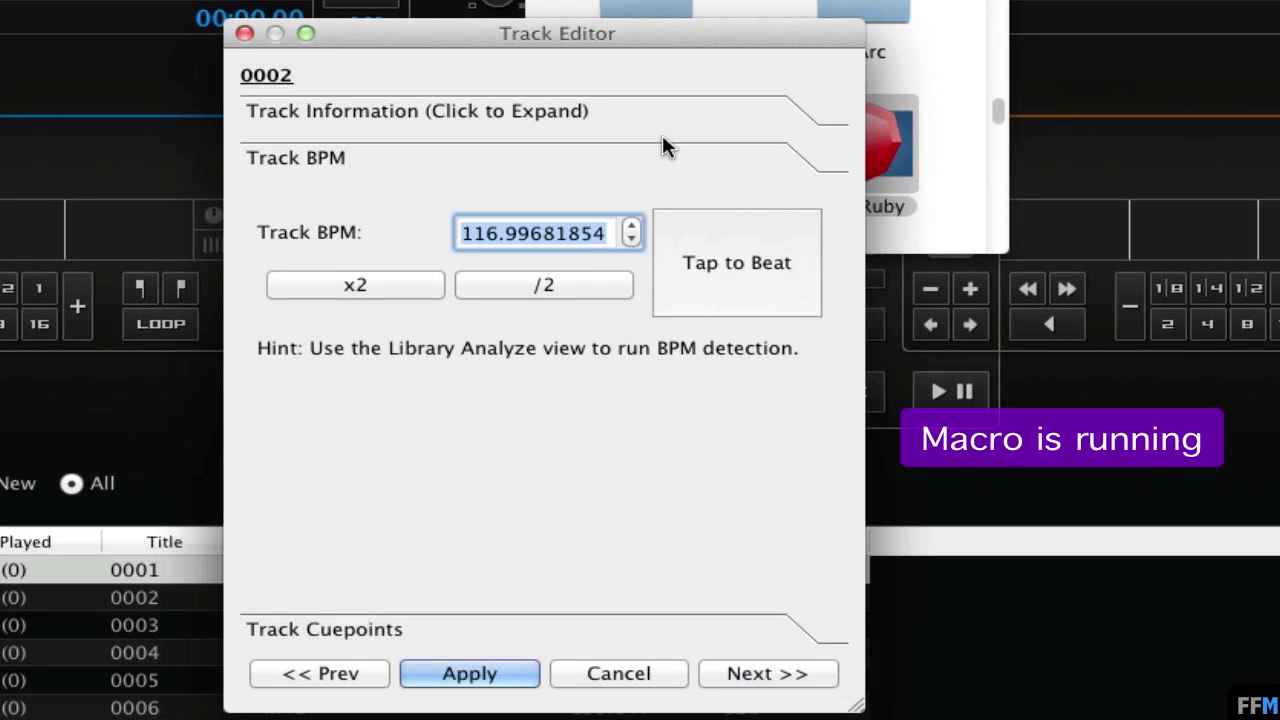
pyautogui.press('Tab')
pyautogui.press('Tab')
pyautogui.press('Tab')
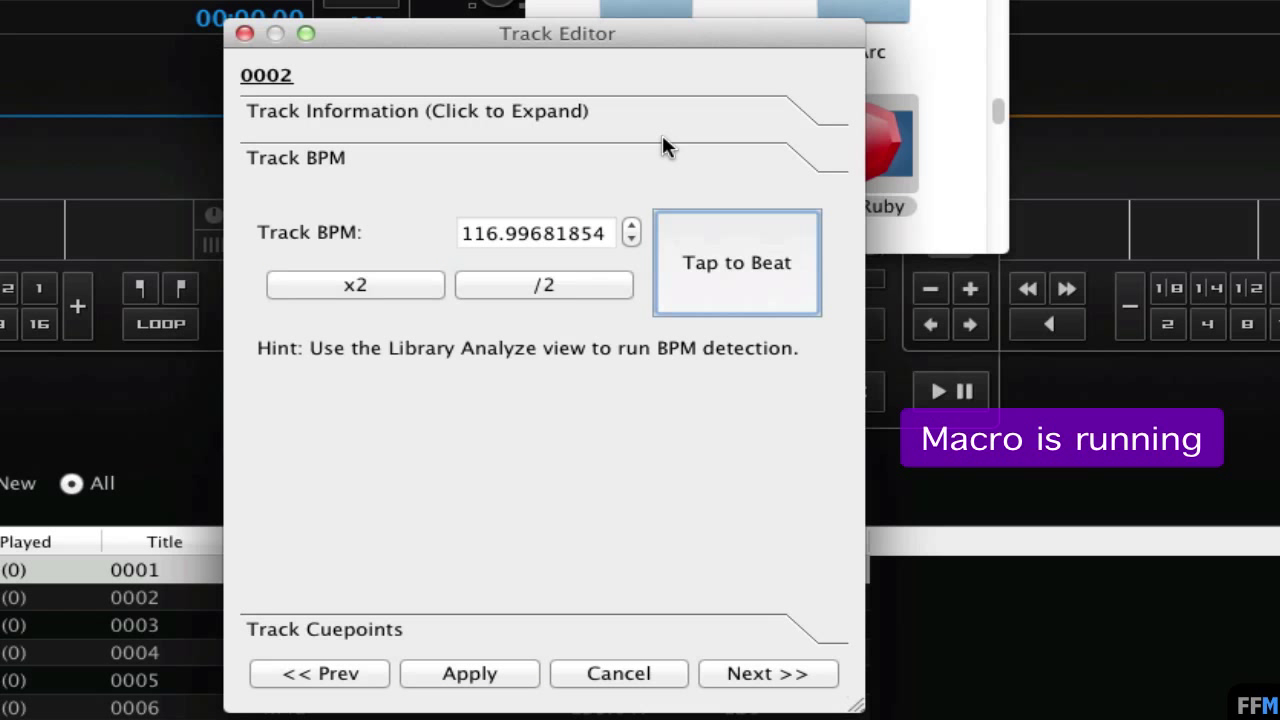
pyautogui.press('Tab')
pyautogui.press('Tab')
pyautogui.press('Tab')
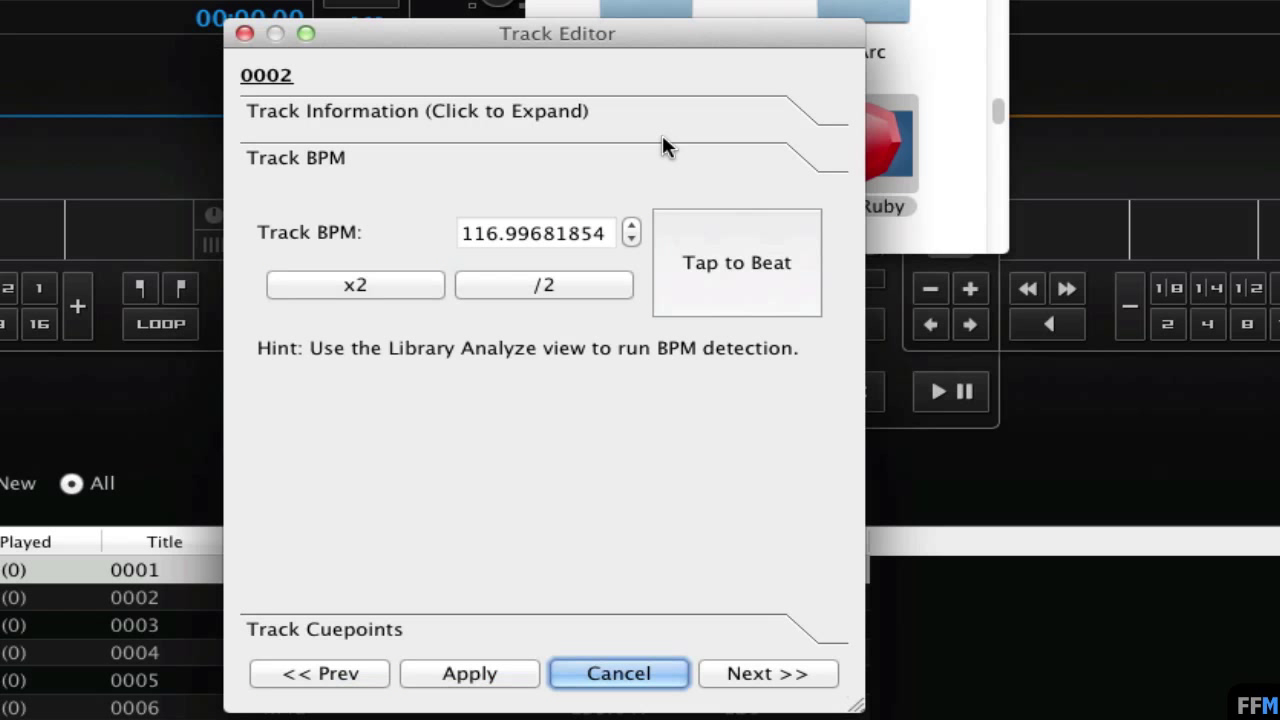
pyautogui.press('Tab')
pyautogui.press('space')
pyautogui.press('Tab')
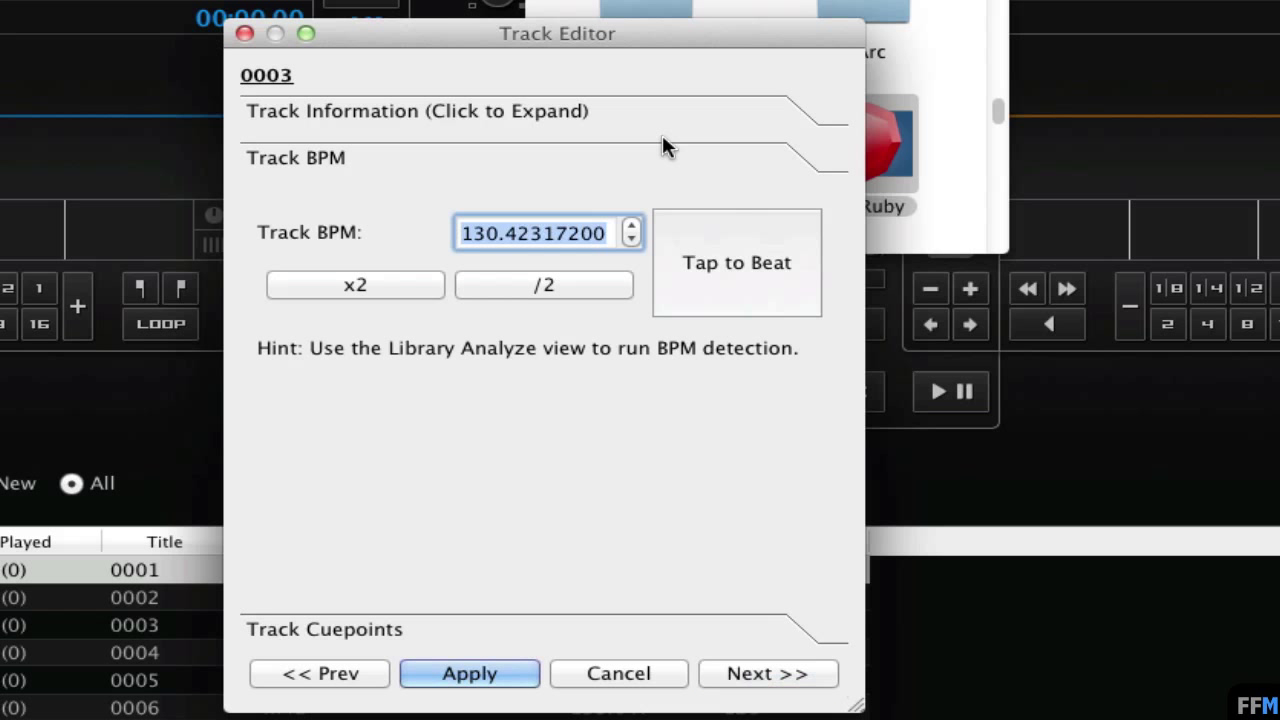
pyautogui.press('Tab')
pyautogui.press('Tab')
pyautogui.press('Tab')
pyautogui.press('Tab')
pyautogui.press('Tab')
pyautogui.press('Tab')
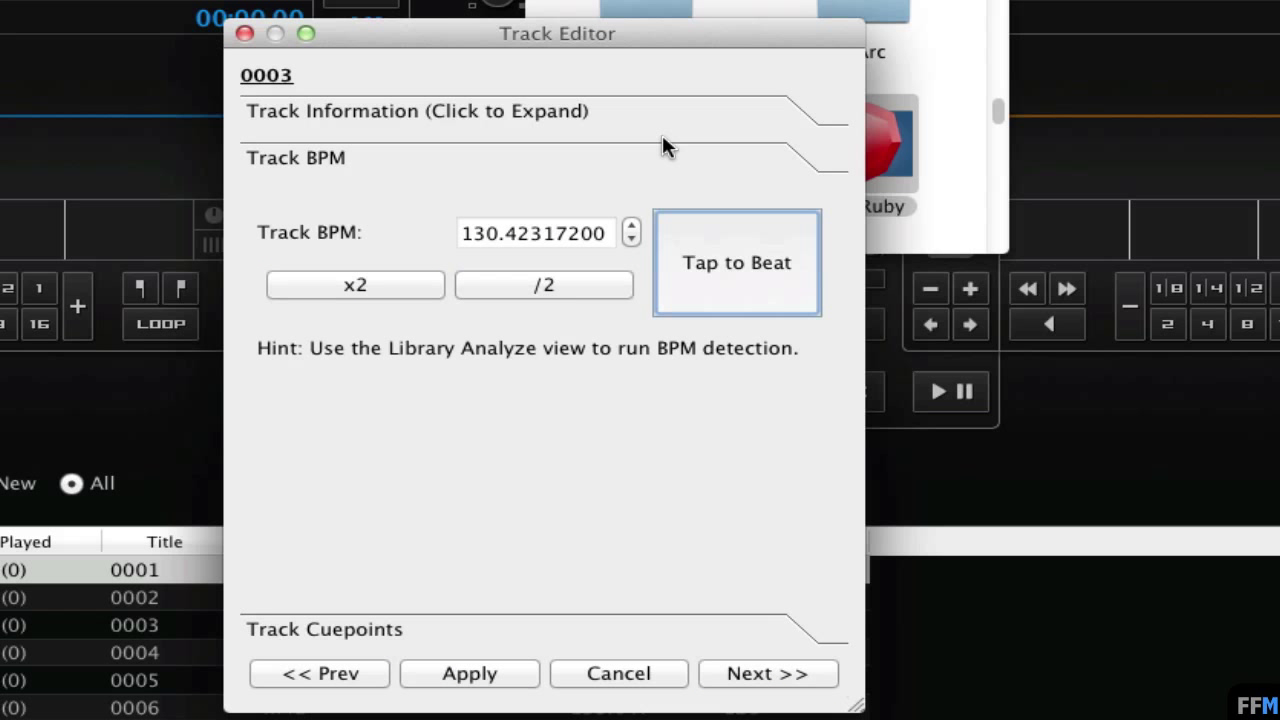
pyautogui.press('Tab')
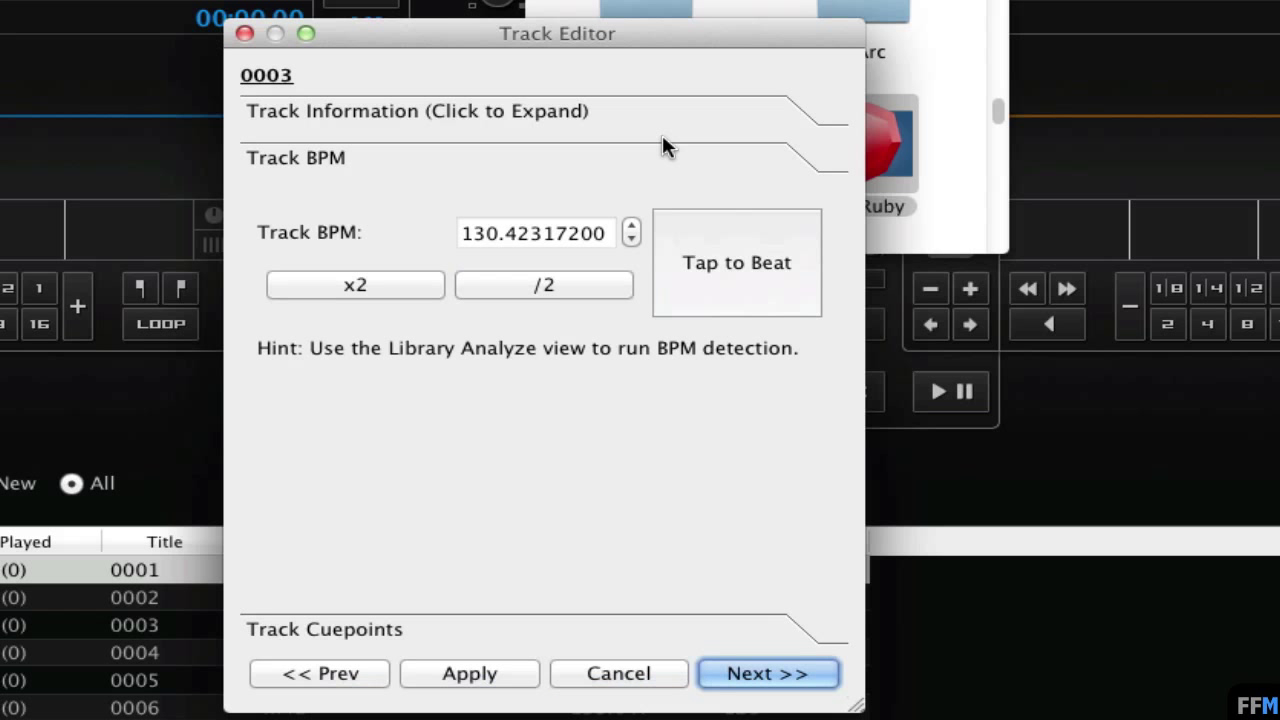
pyautogui.press('space')
pyautogui.press('Tab')
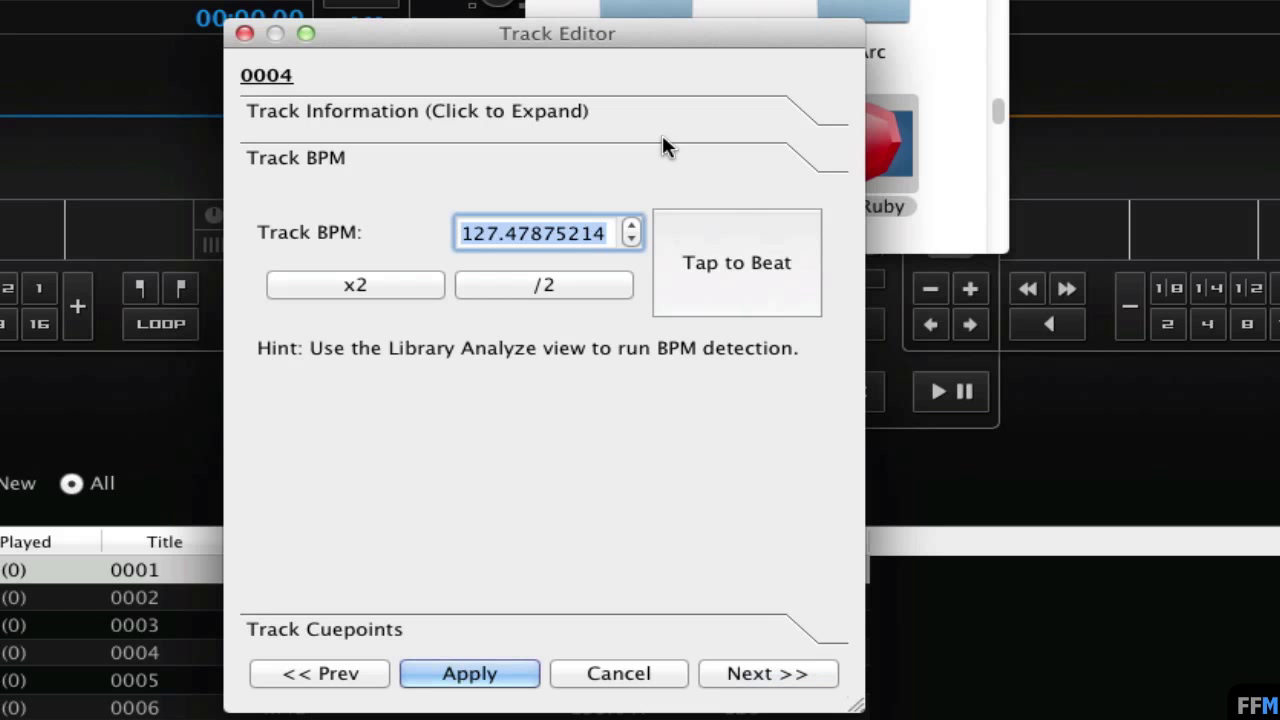
pyautogui.press('Tab')
pyautogui.press('Tab')
pyautogui.press('Tab')
pyautogui.press('Tab')
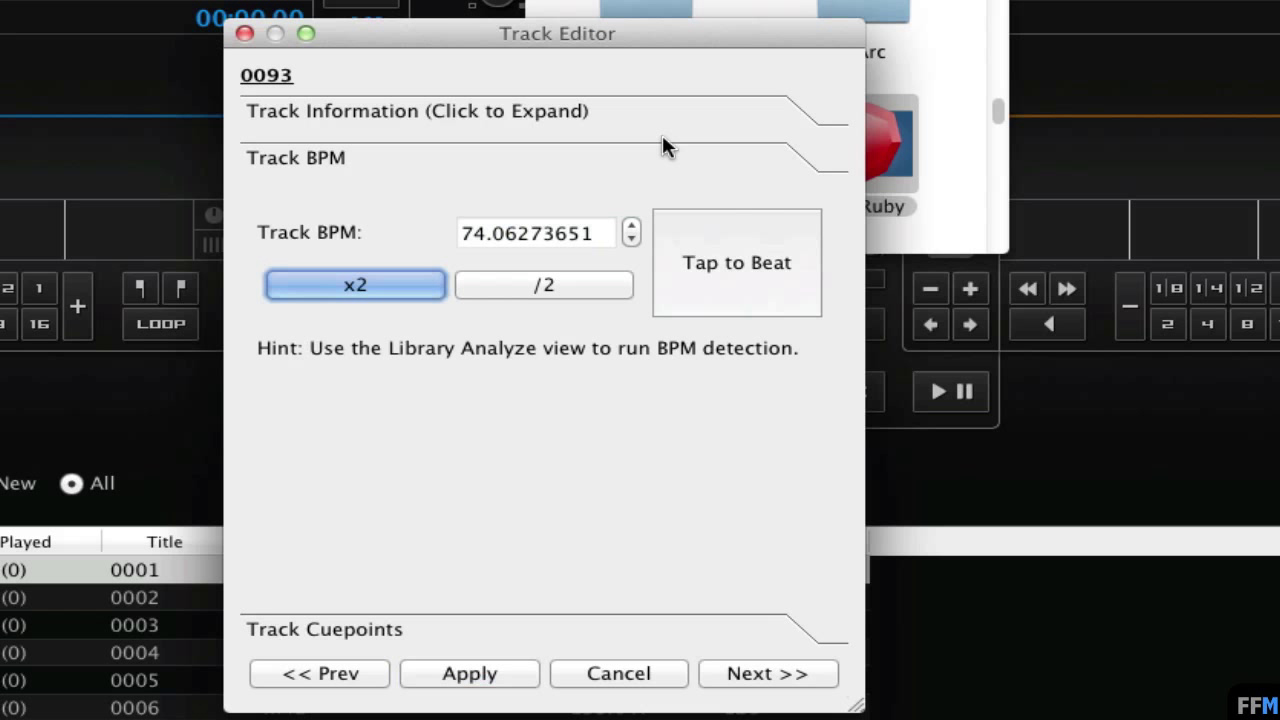
pyautogui.press('Tab')
pyautogui.press('Tab')
pyautogui.press('Tab')
pyautogui.press('Tab')
pyautogui.press('Tab')
pyautogui.press('Tab')
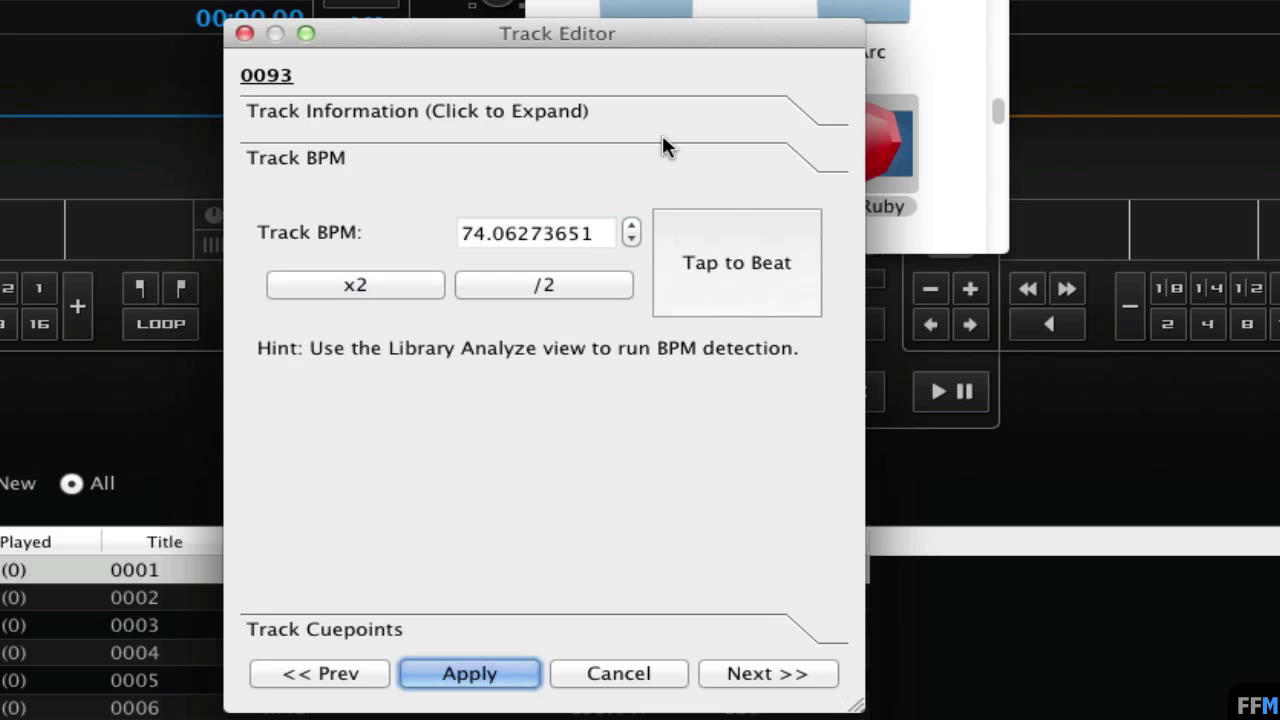
pyautogui.press('space')
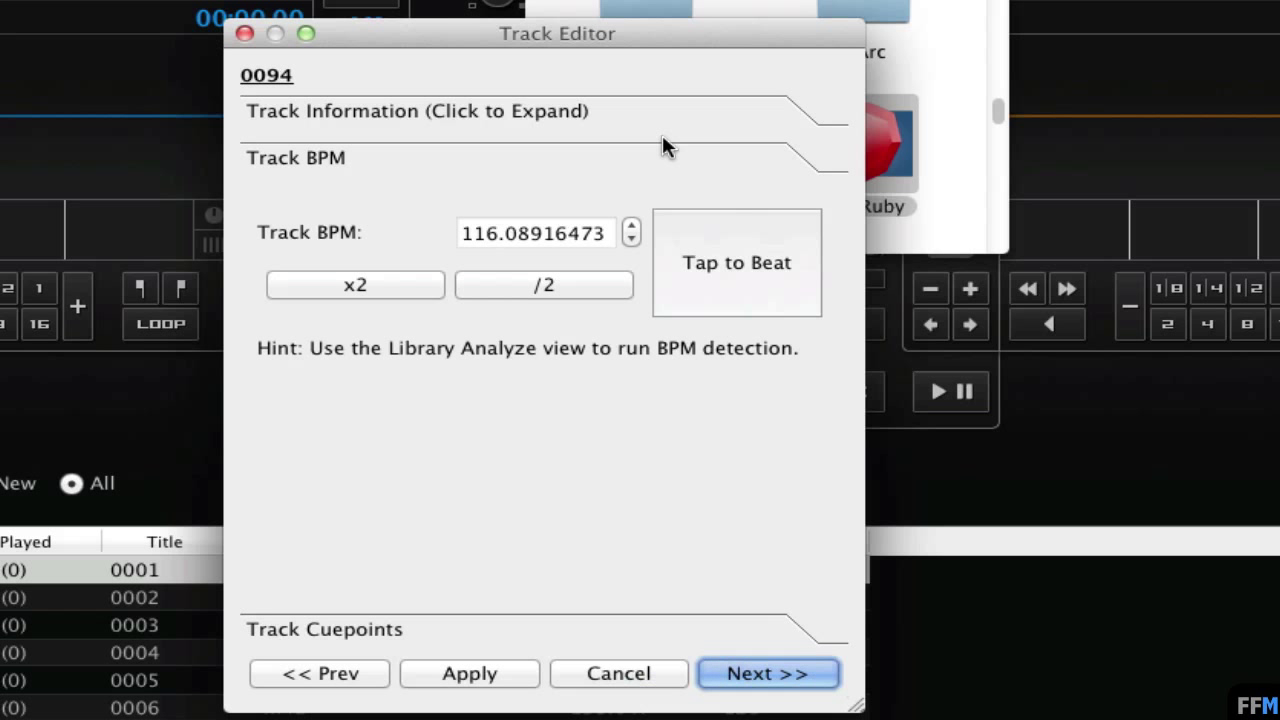
pyautogui.press('Tab')
pyautogui.press('Tab')
pyautogui.press('Tab')
pyautogui.press('Tab')
pyautogui.press('Tab')
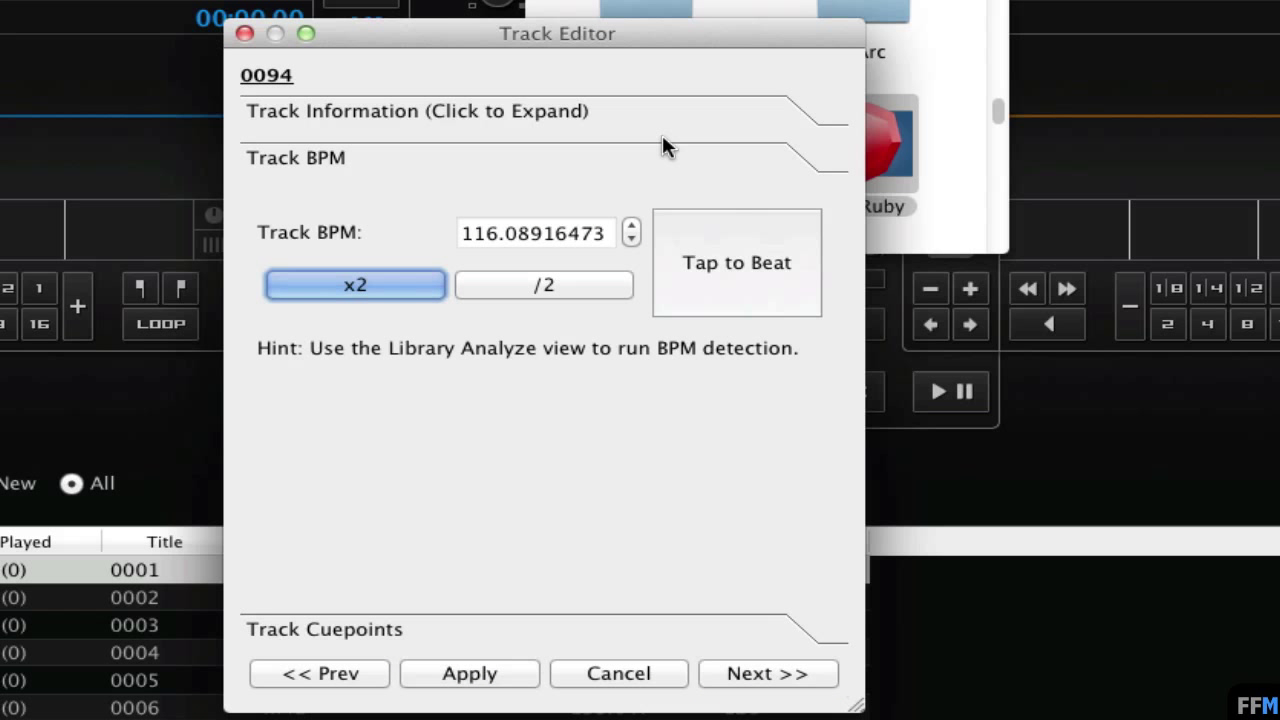
pyautogui.press('Tab')
pyautogui.press('Tab')
pyautogui.press('Tab')
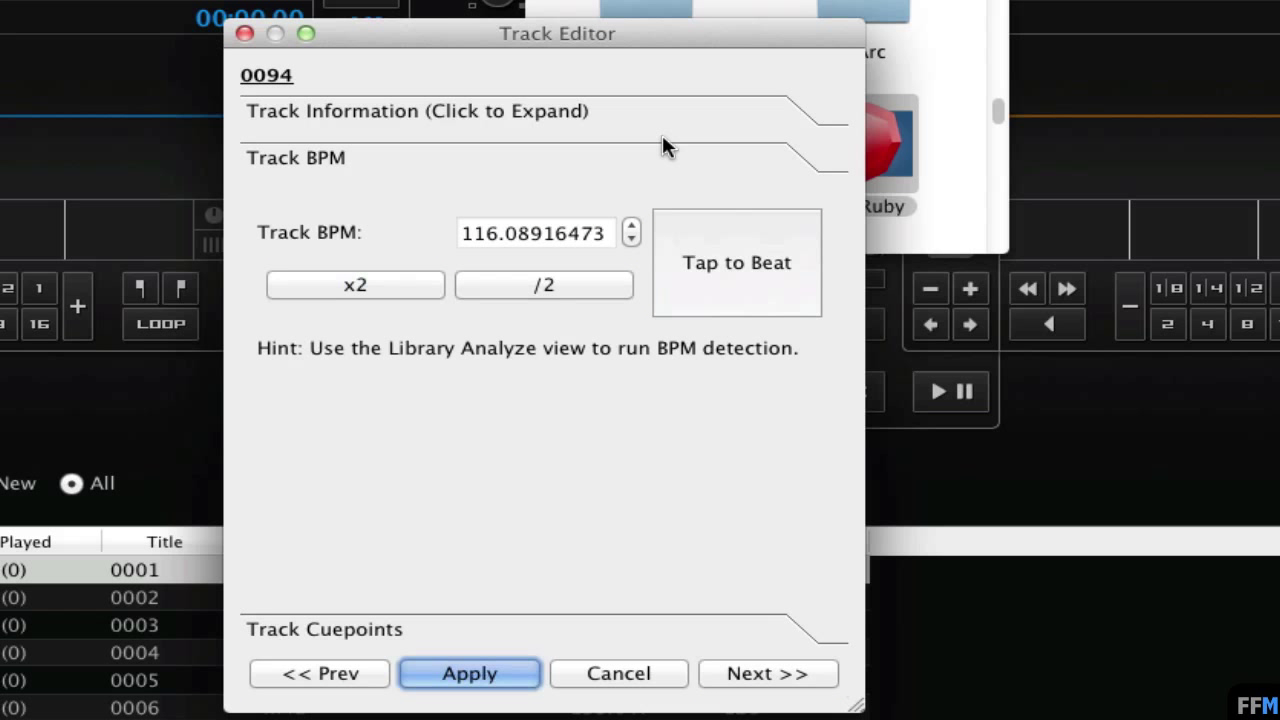
pyautogui.press('space')
pyautogui.press('Tab')
pyautogui.press('Tab')
pyautogui.press('Tab')
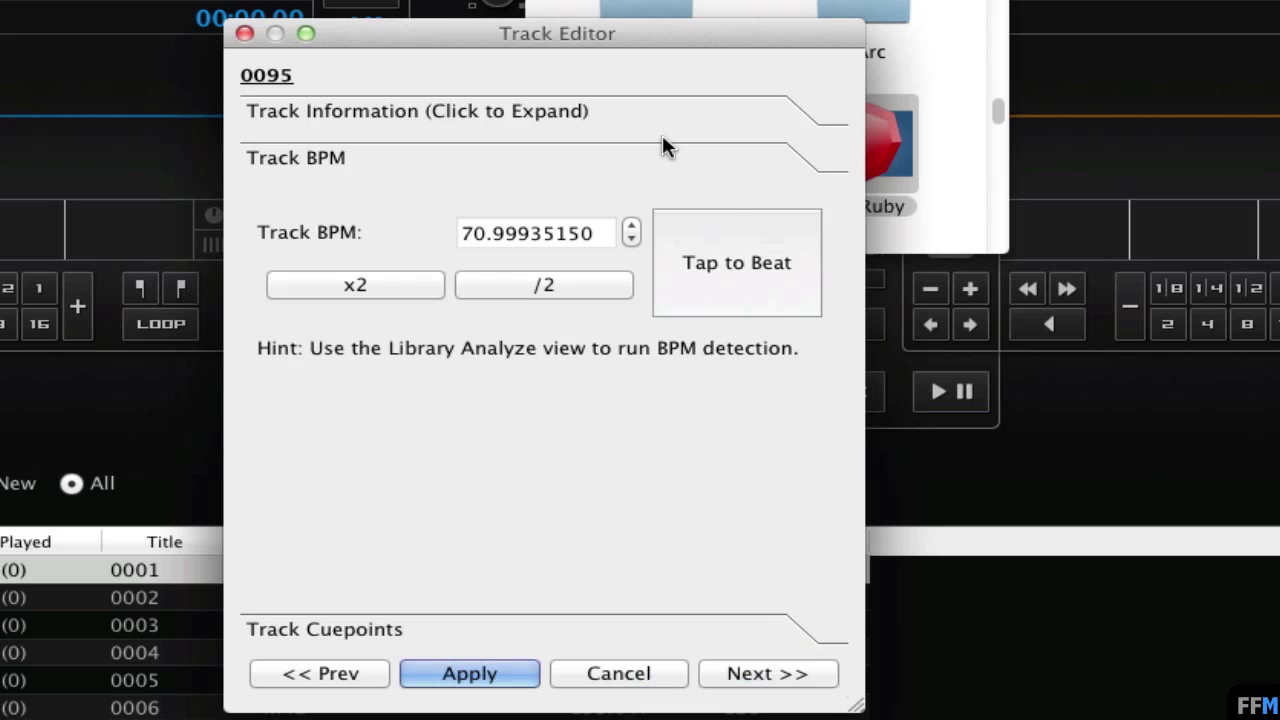
pyautogui.press('Tab')
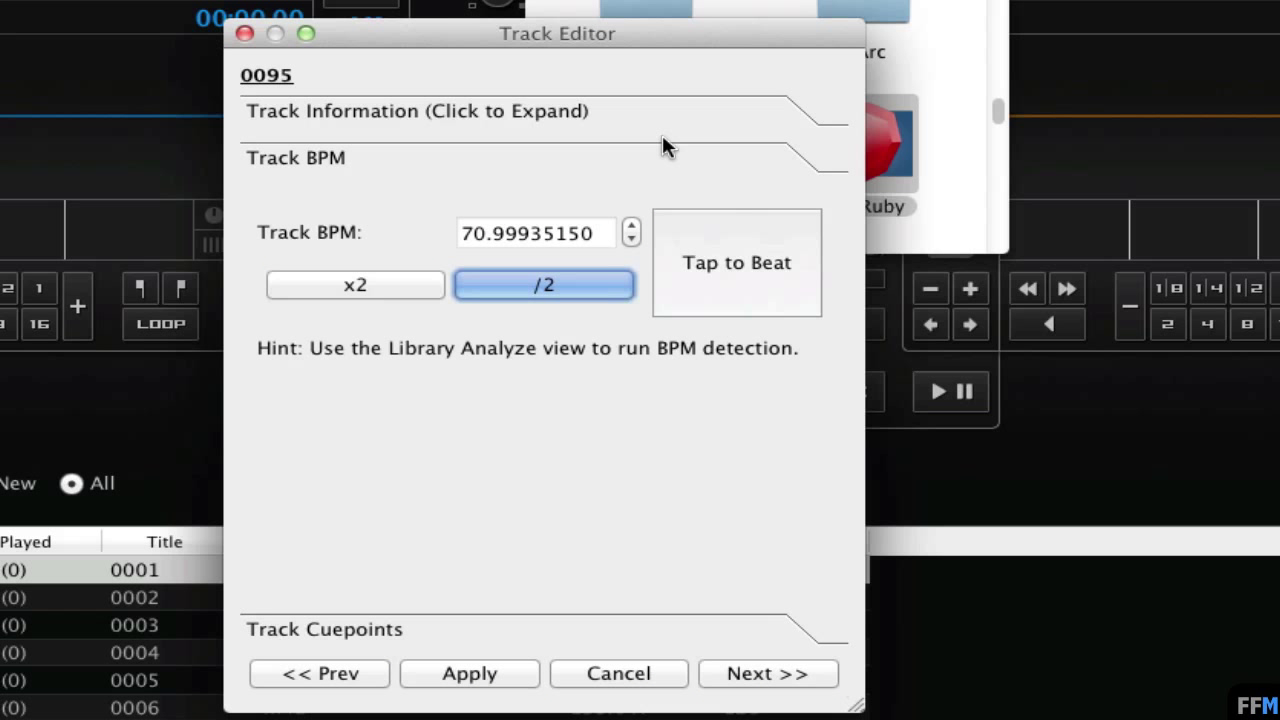
pyautogui.press('Tab')
pyautogui.press('Tab')
pyautogui.press('Tab')
pyautogui.press('Tab')
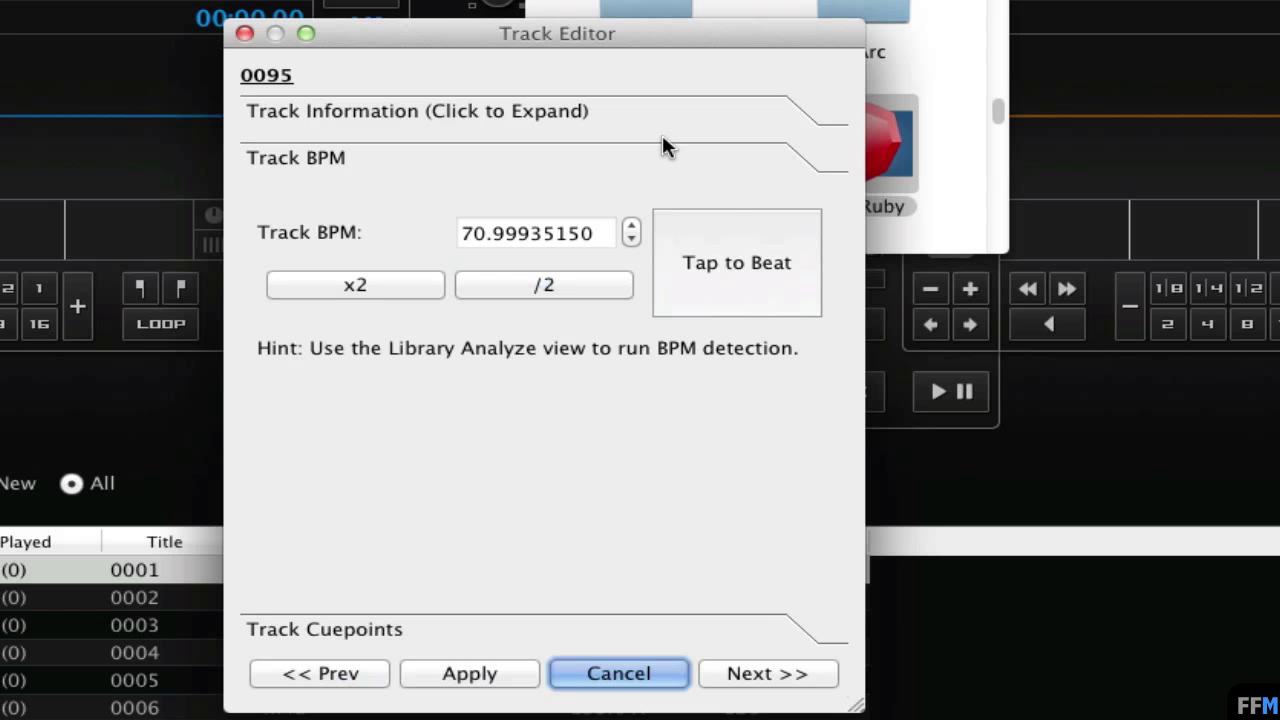
pyautogui.press('Tab')
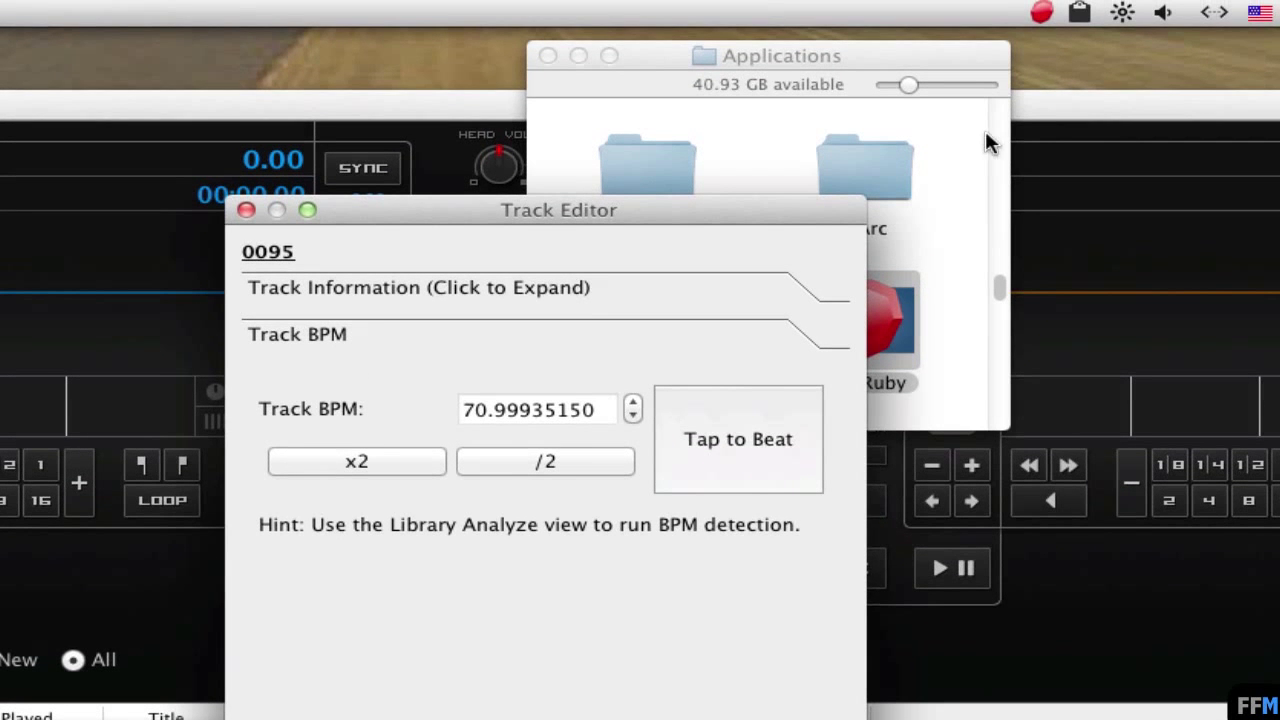
# Check the number of items in ClipMenu's history and open its General preferences.
pyautogui.click(1078, 14)
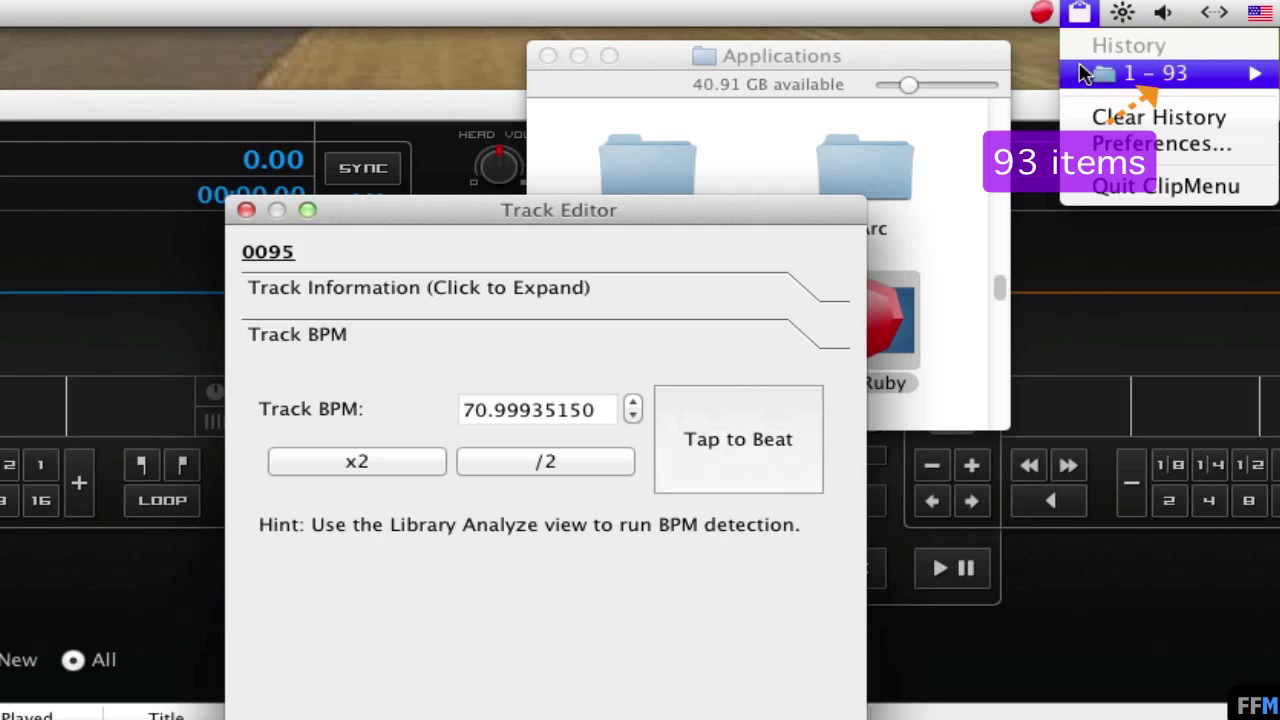
pyautogui.moveTo(1085, 57)
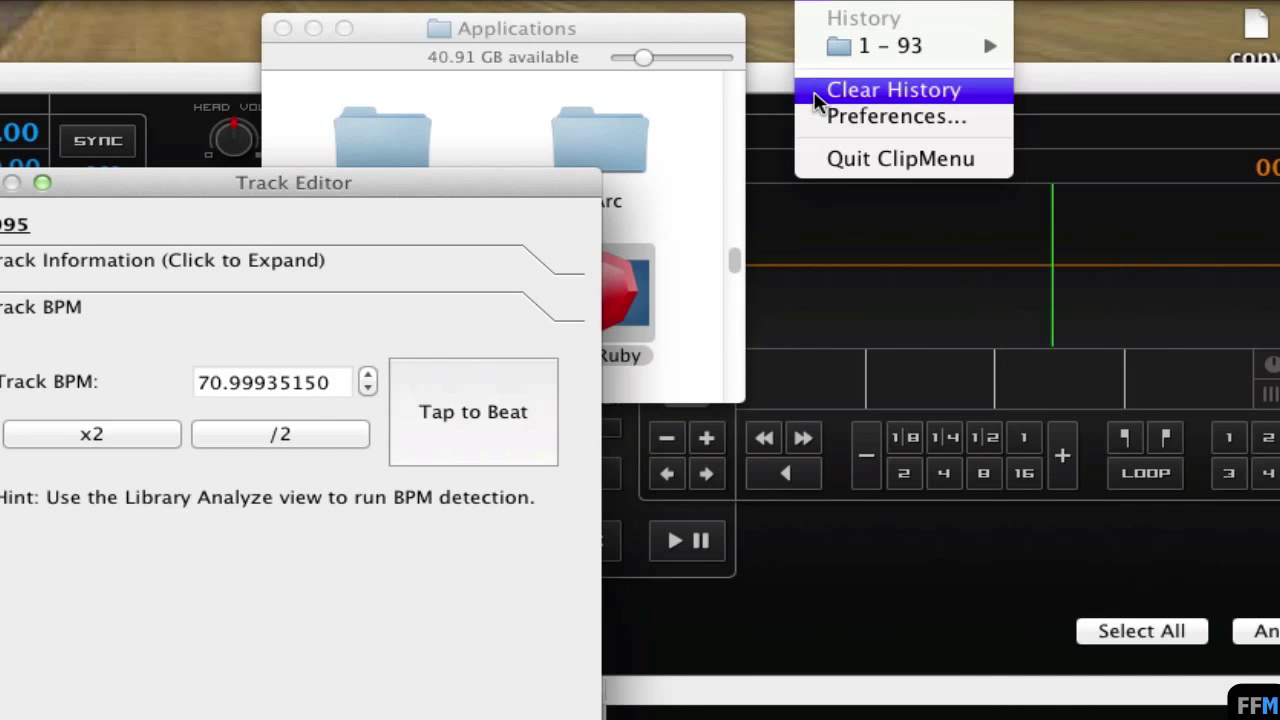
pyautogui.click(815, 118)
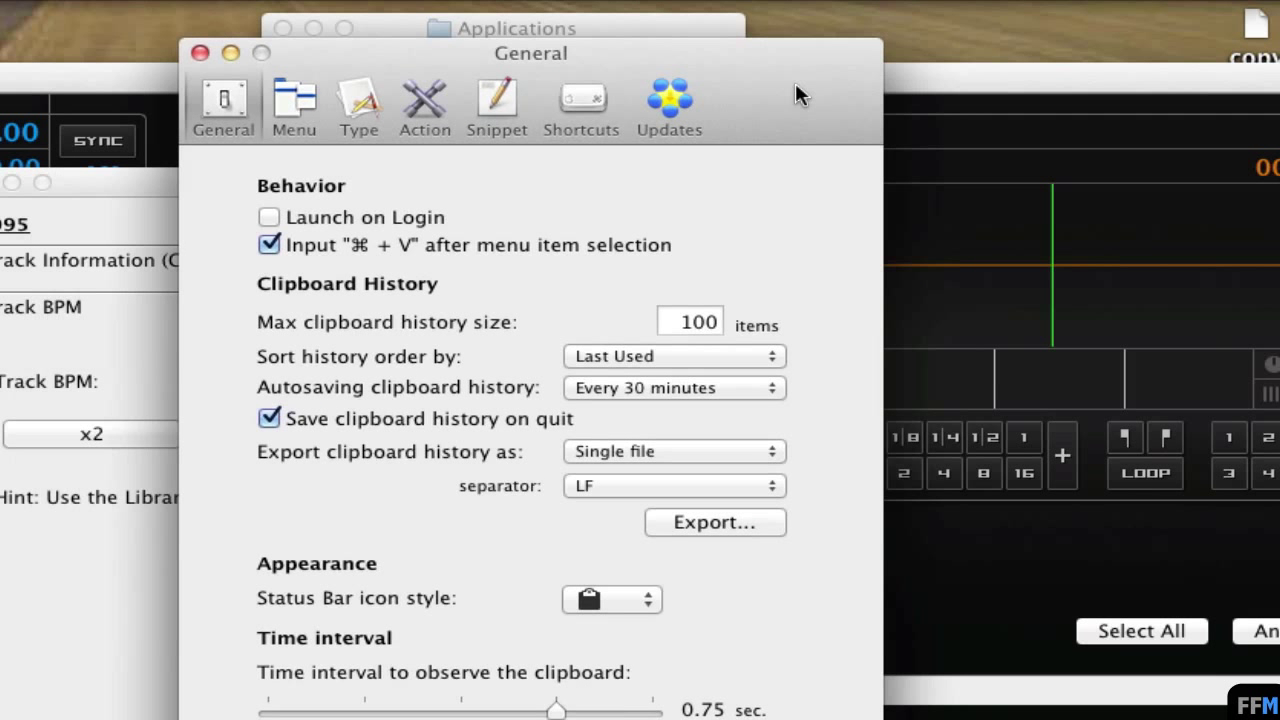
pyautogui.click(221, 99)
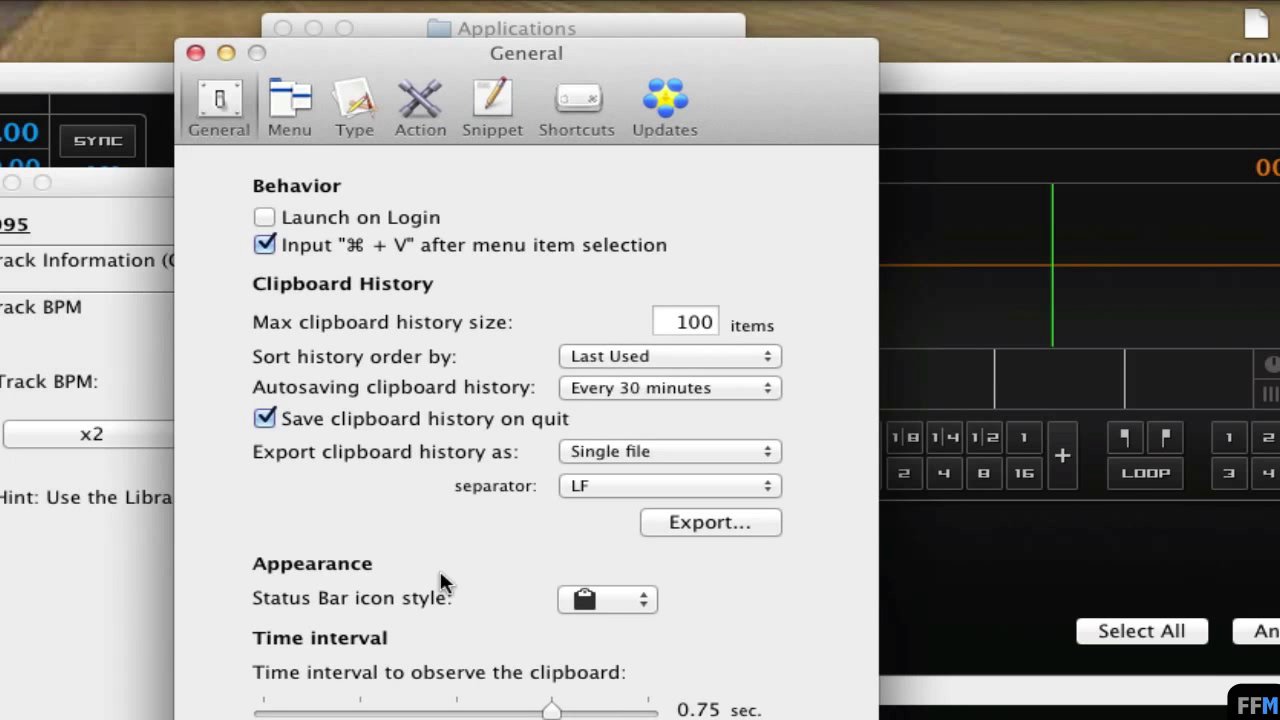
# Export the clipboard history as a single file named bpm of AAC to the Desktop and close the preferences.
pyautogui.click(654, 530)
pyautogui.click(660, 532)
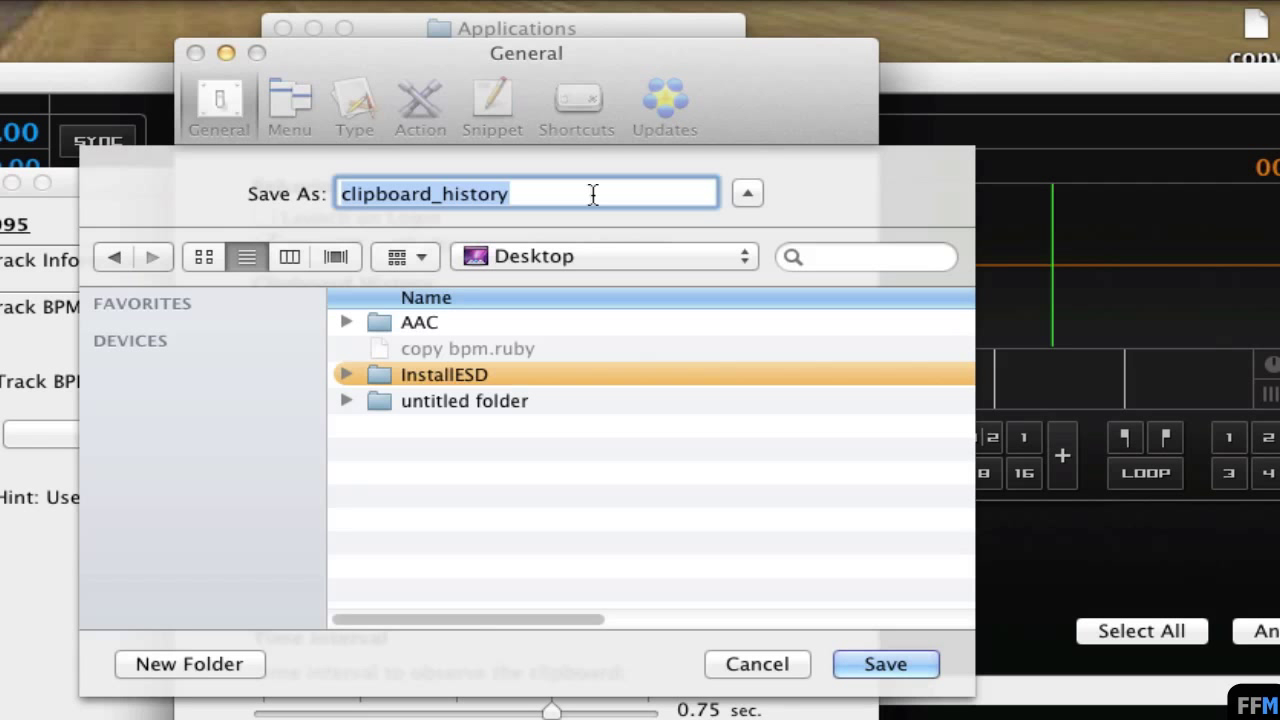
pyautogui.write('bpm of AAC')
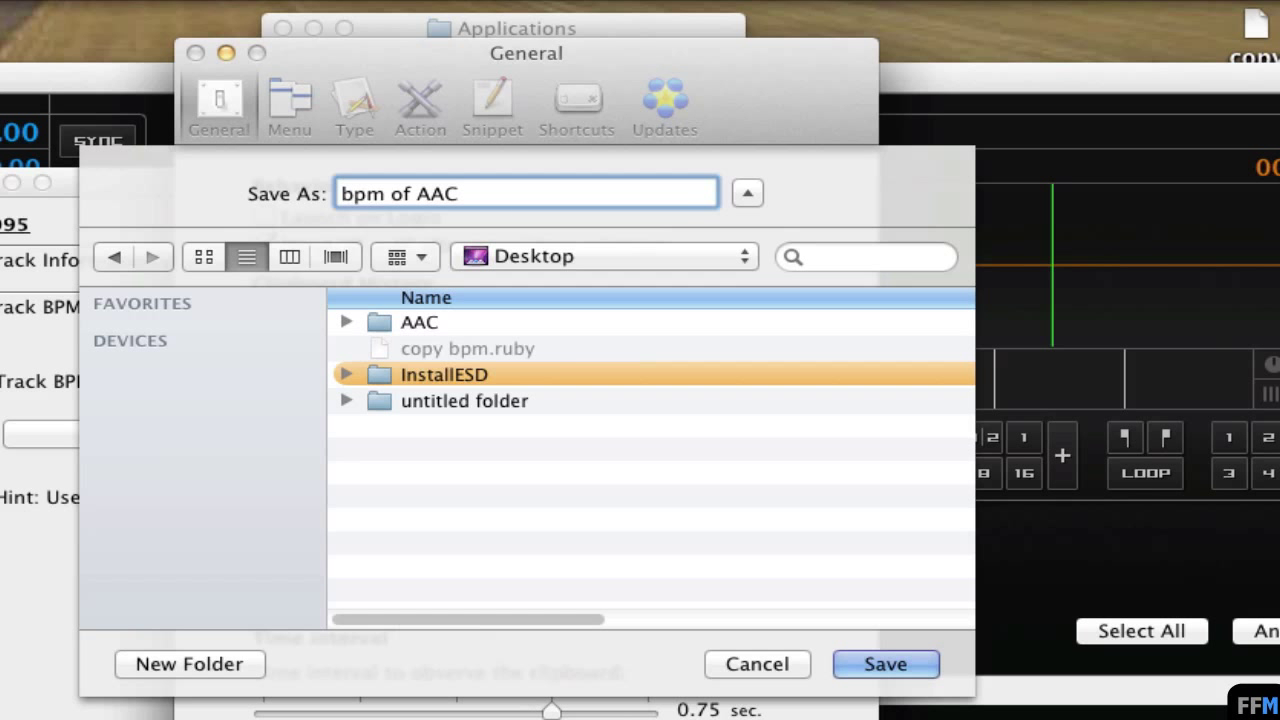
pyautogui.click(886, 665)
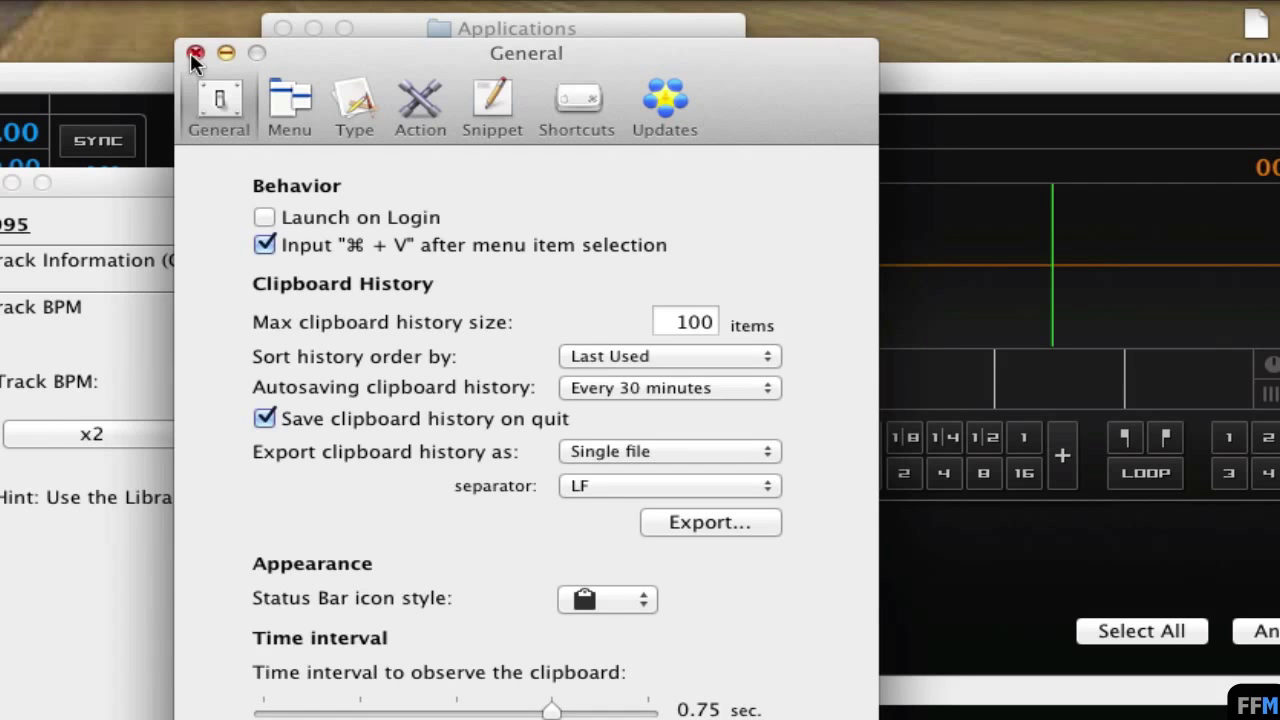
pyautogui.click(194, 52)
# Close the Track Editor and clear Mixxx off the screen to reveal the Desktop.
pyautogui.click(457, 643)
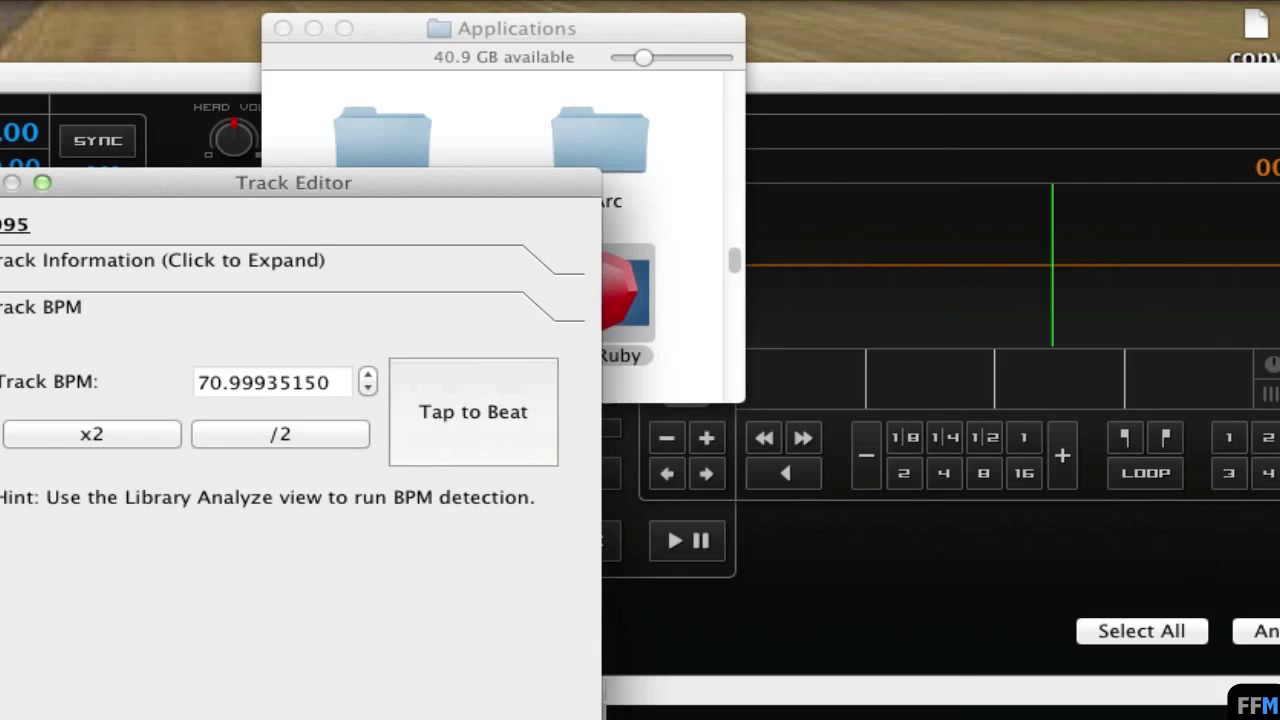
pyautogui.press('super+w')
pyautogui.press('super+q')
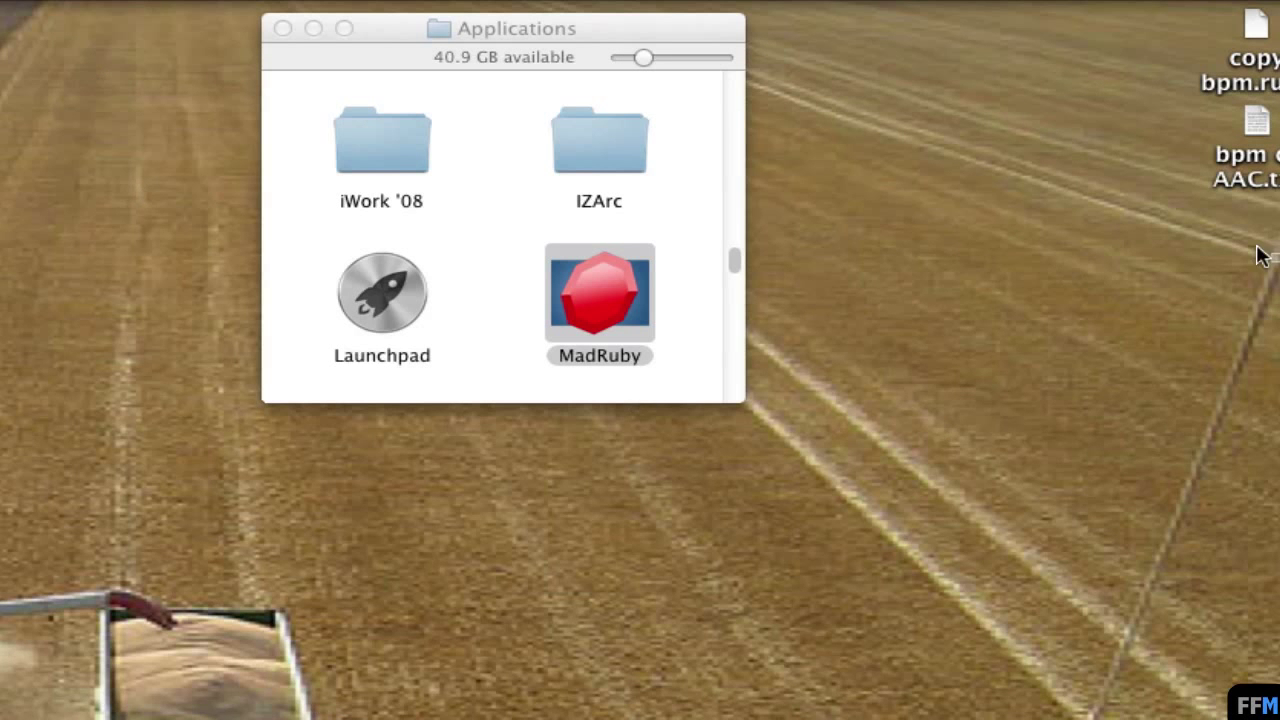
# Move the exported bpm of AAC.txt file to a free area of the Desktop and open it.
pyautogui.moveTo(1260, 255); pyautogui.dragTo(1213, 154)
pyautogui.press('super+d')
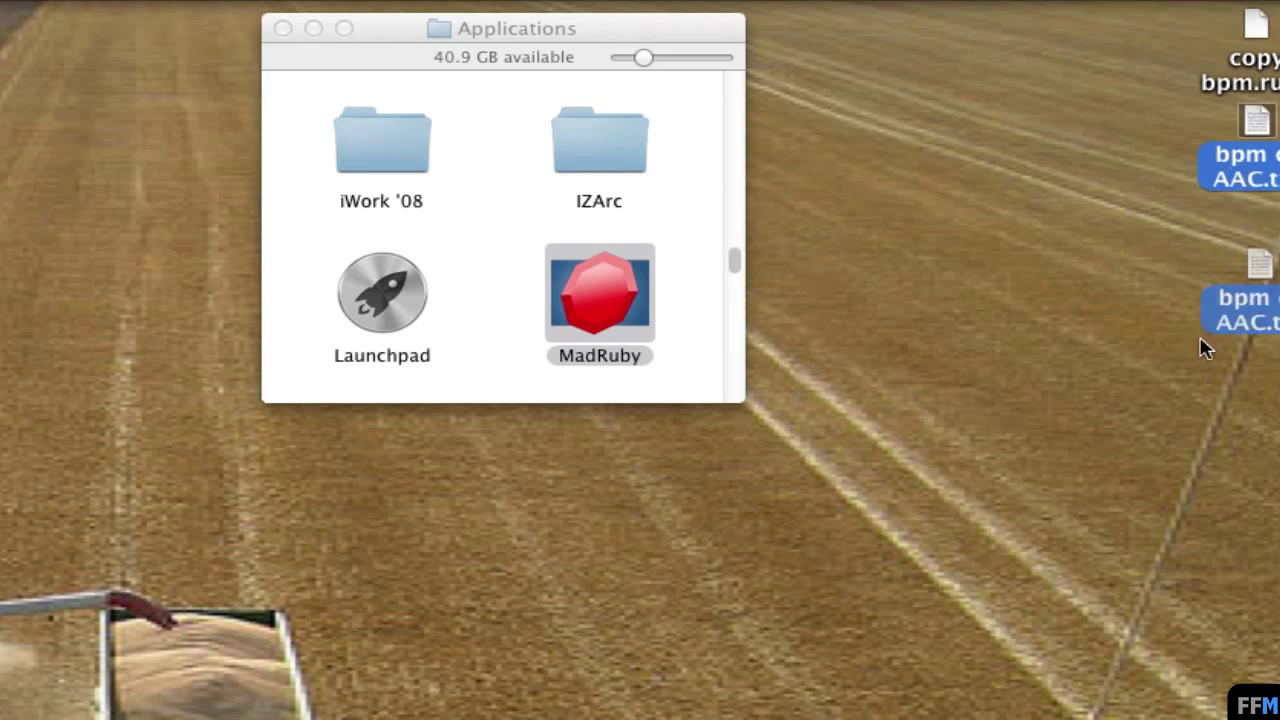
pyautogui.moveTo(1222, 305); pyautogui.dragTo(92, 519)
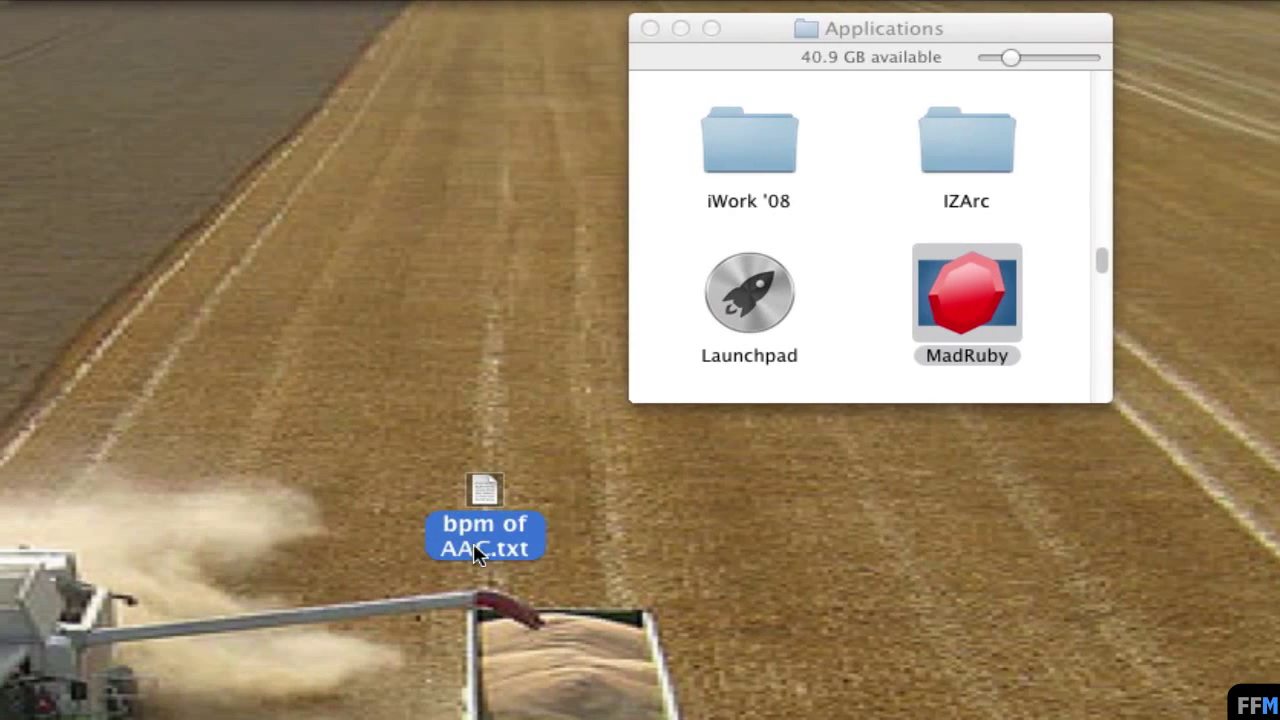
pyautogui.rightClick(486, 491)
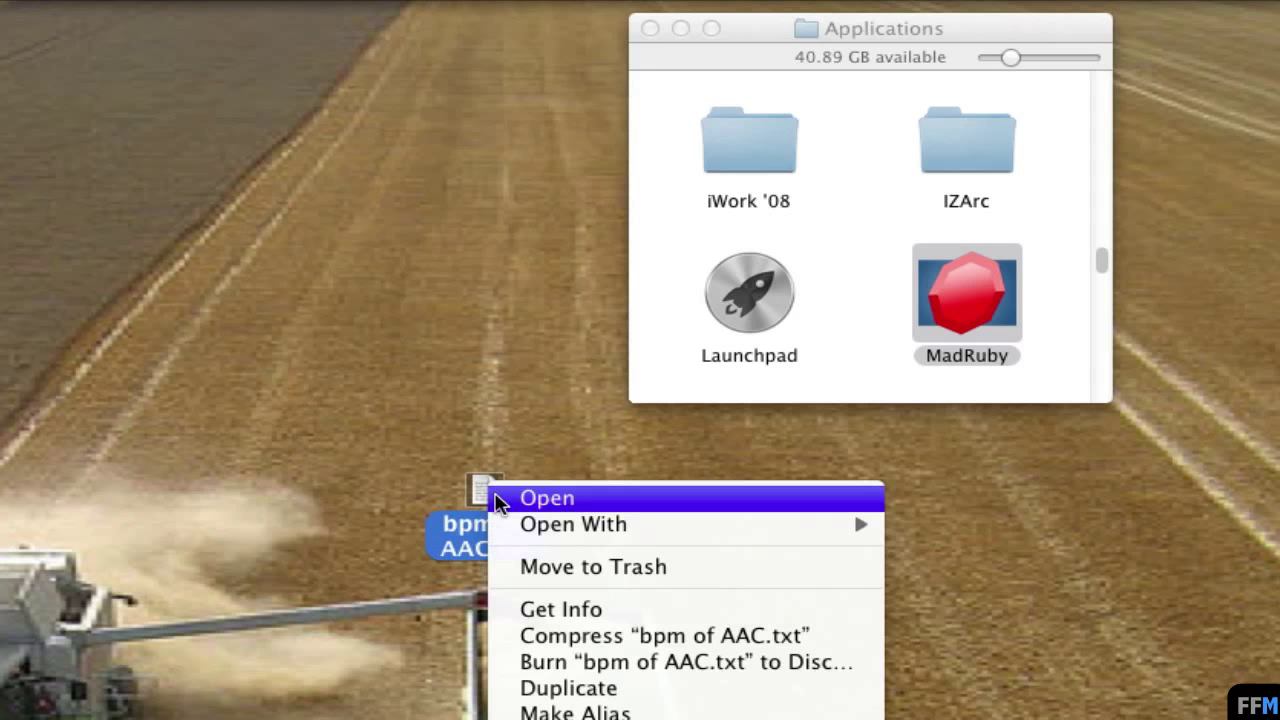
pyautogui.click(498, 500)
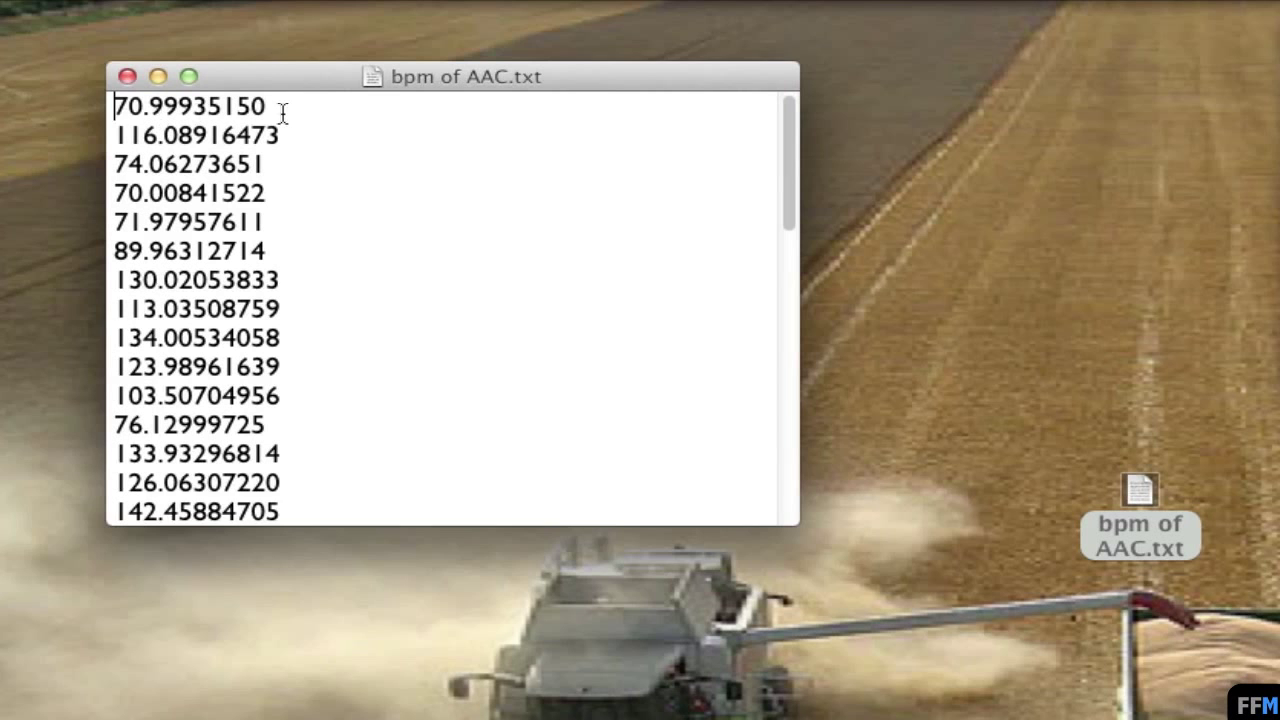
# Compare the first value in bpm of AAC.txt with the BPM of track 0095 in Mixxx's Analyze list.
pyautogui.moveTo(329, 77); pyautogui.dragTo(215, 59)
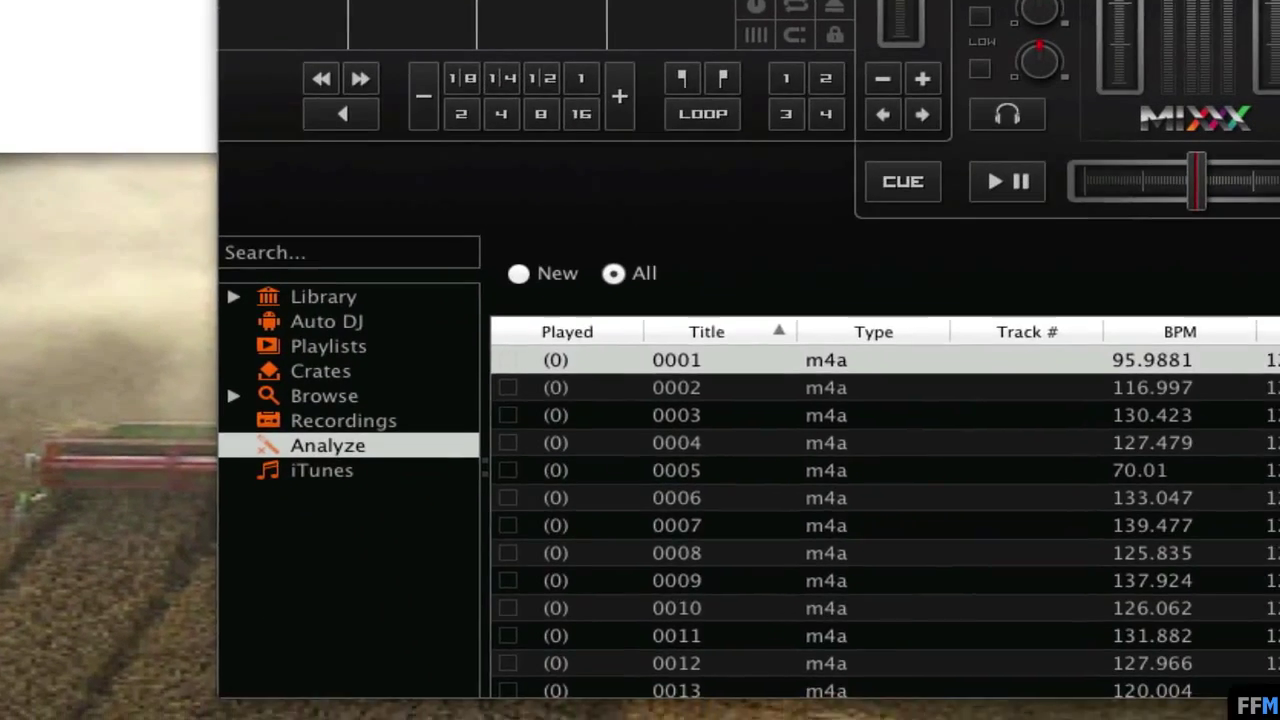
pyautogui.scroll(-1, 897, 445)
pyautogui.scroll(-20, 897, 445)
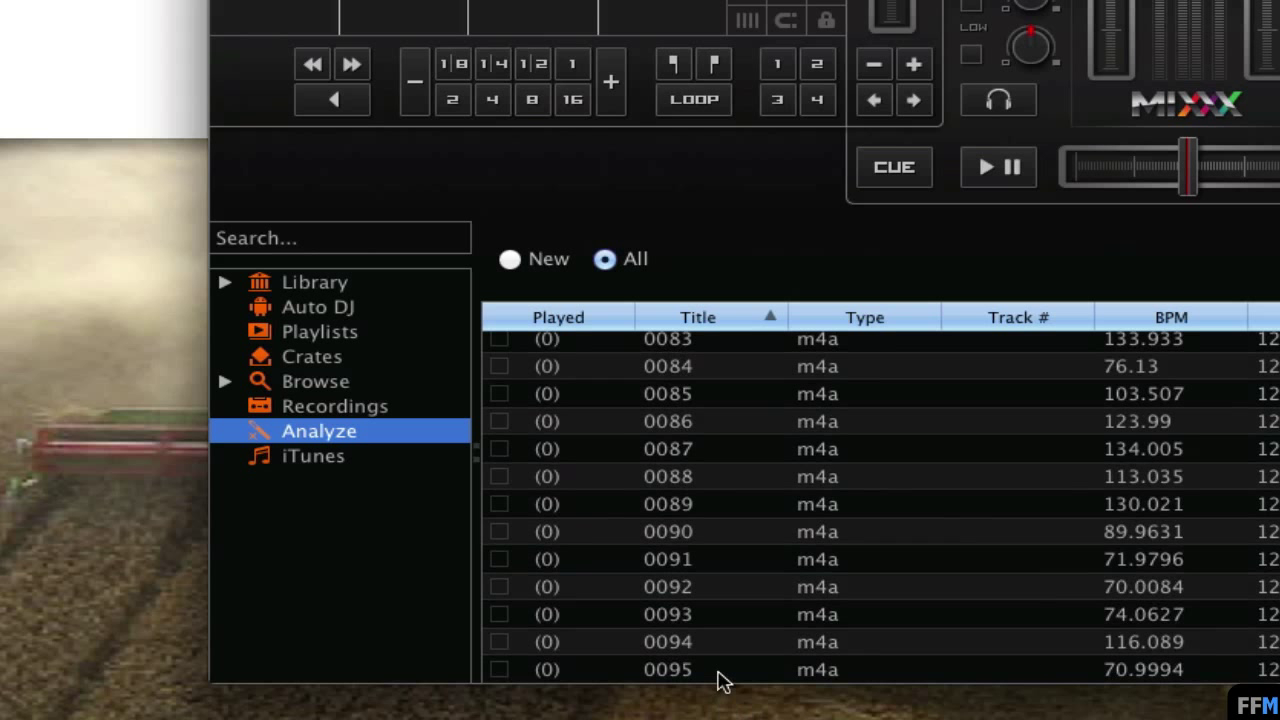
pyautogui.click(724, 680)
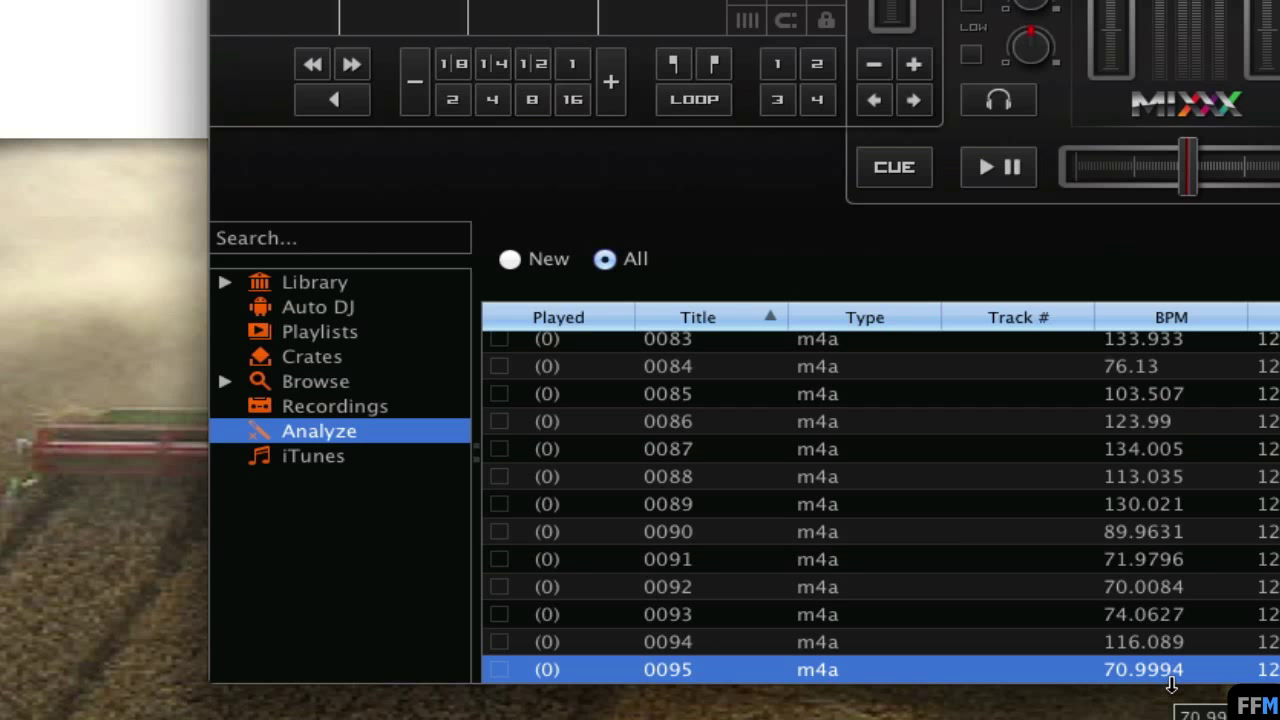
# Compare the last value in bpm of AAC.txt with the BPM of track 0001 in Mixxx's Analyze list.
pyautogui.press('super+Tab')
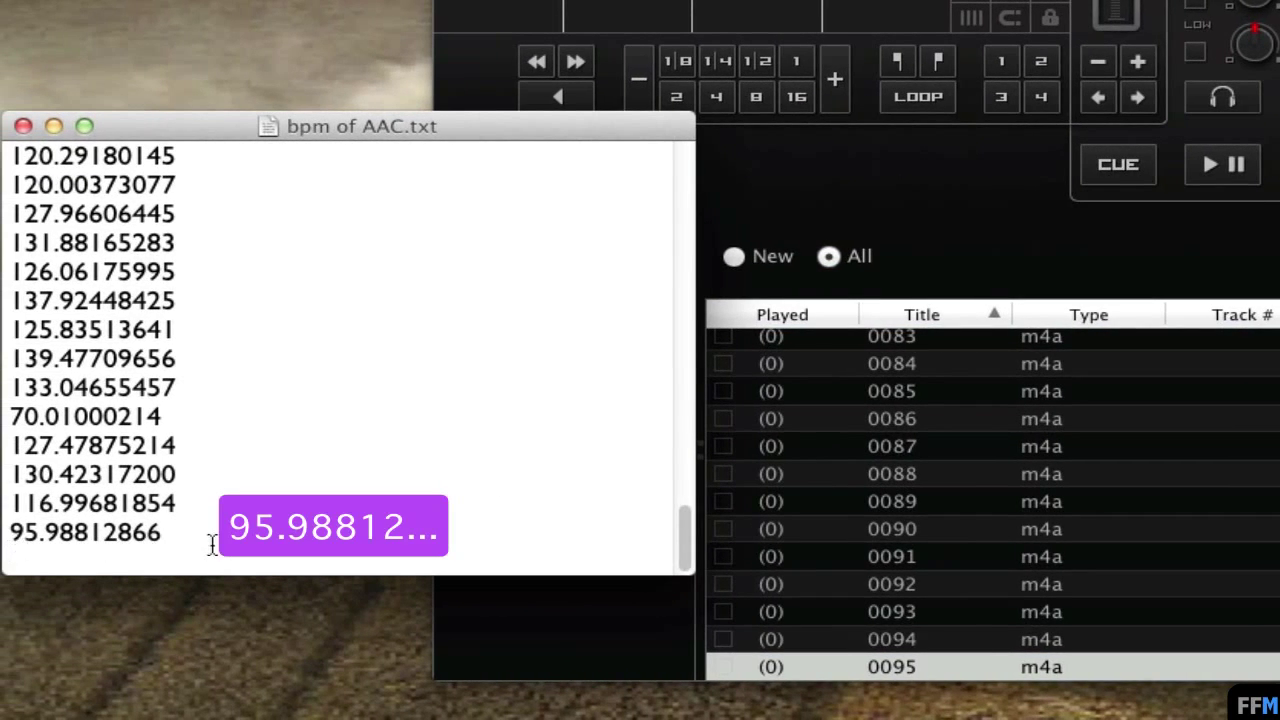
pyautogui.moveTo(172, 531); pyautogui.dragTo(8, 533)
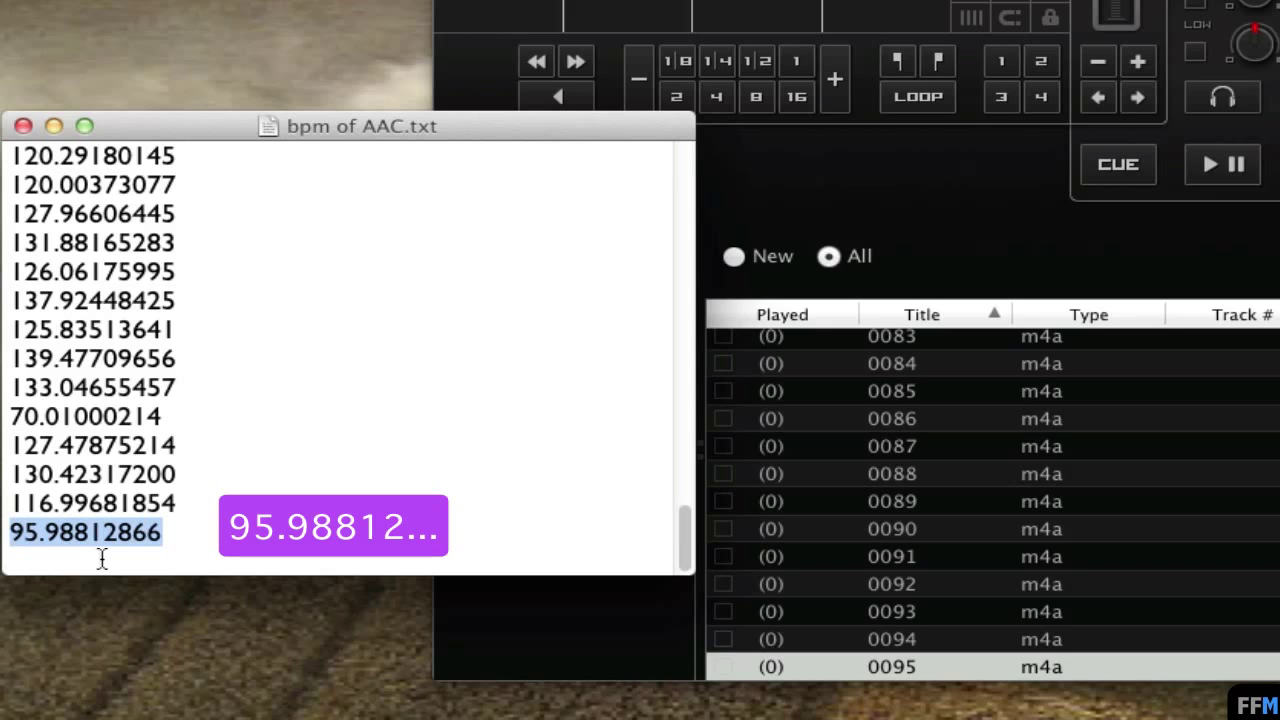
pyautogui.moveTo(697, 364); pyautogui.dragTo(438, 364)
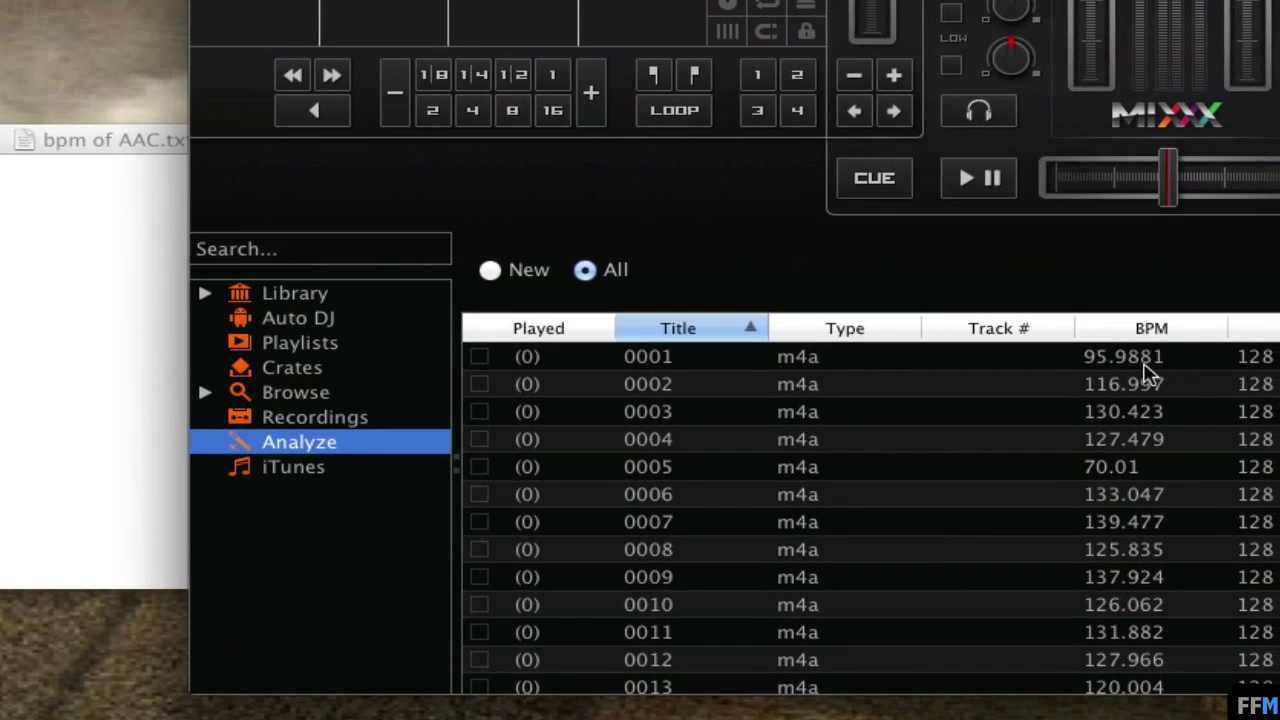
pyautogui.click(1035, 358)
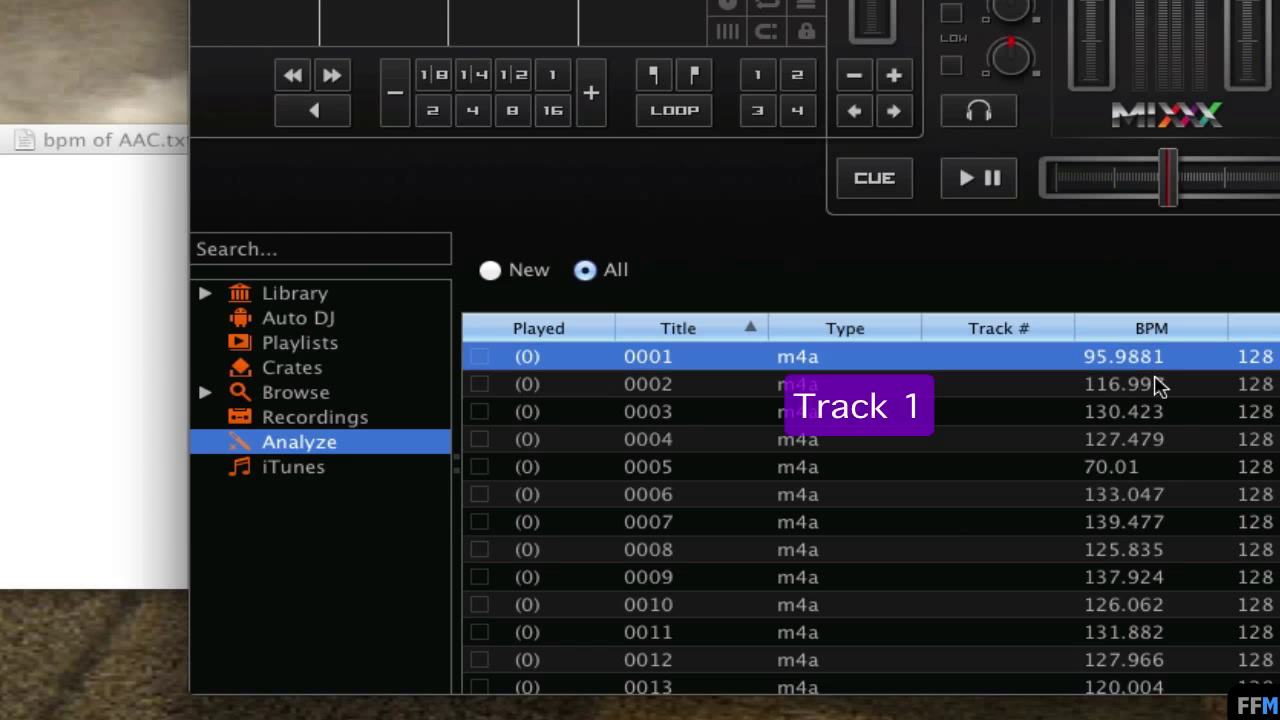
pyautogui.moveTo(1133, 383)
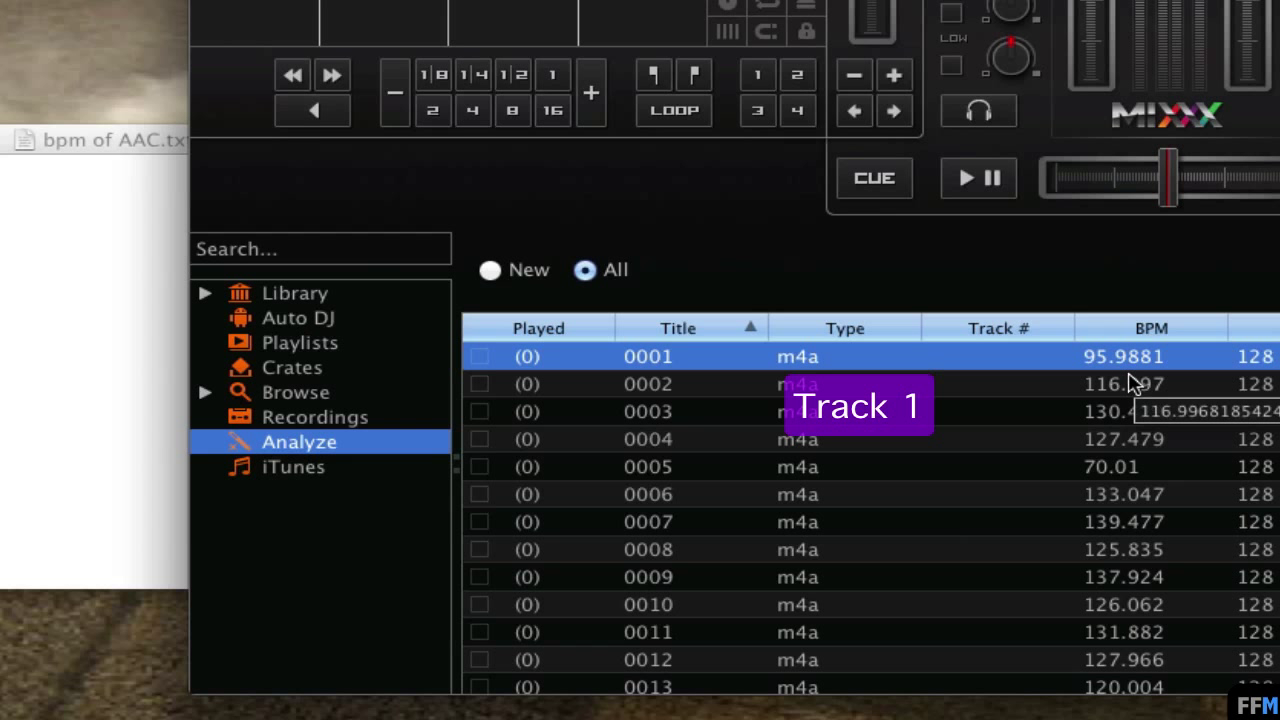